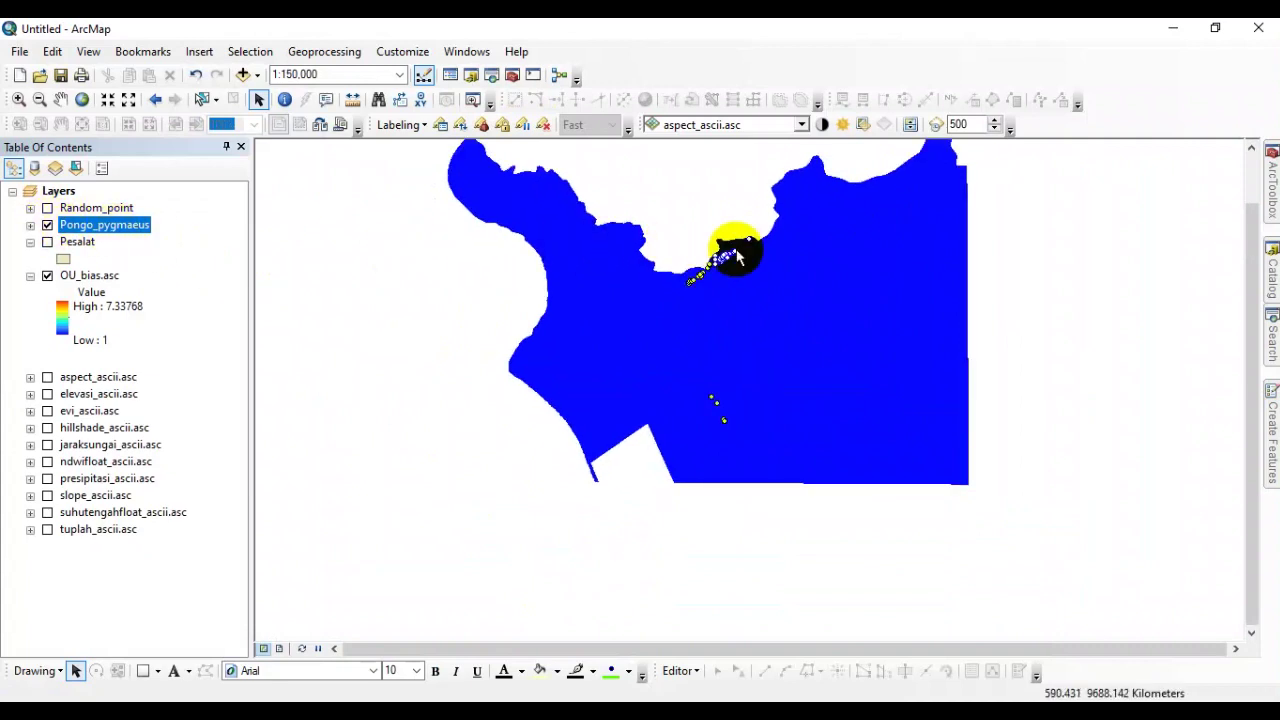
pyautogui.click(568, 400)
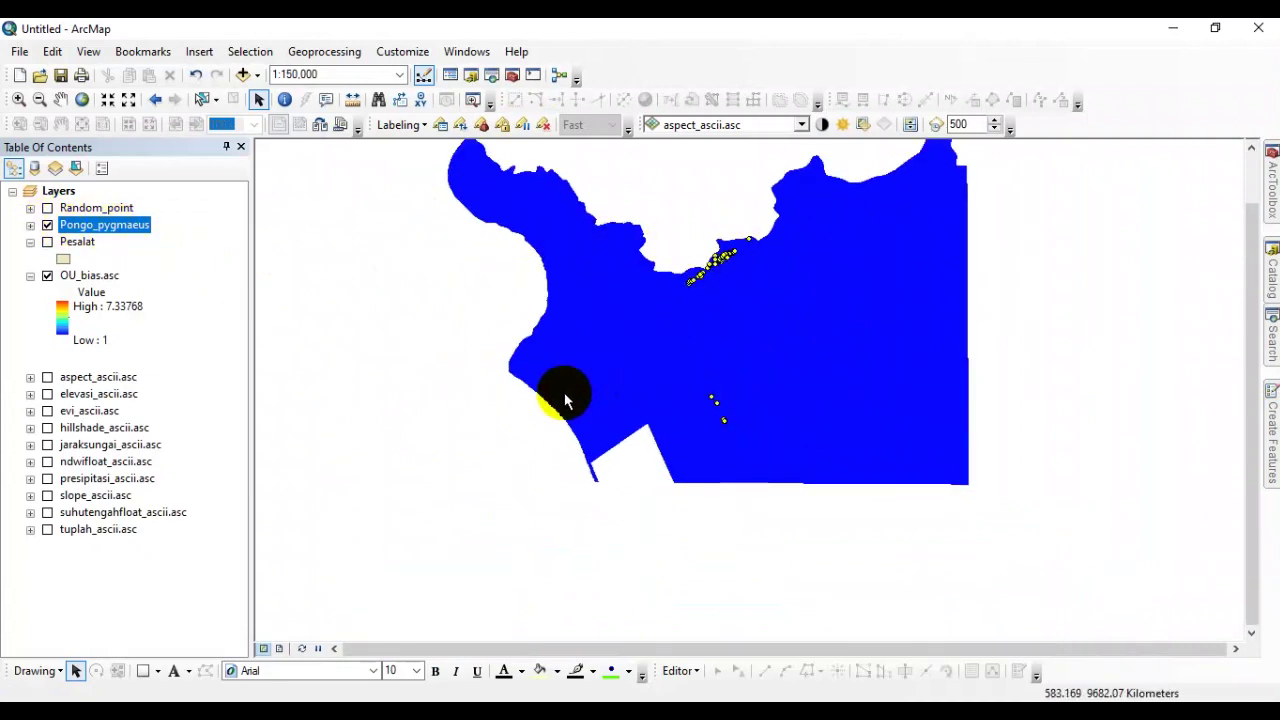
pyautogui.click(466, 182)
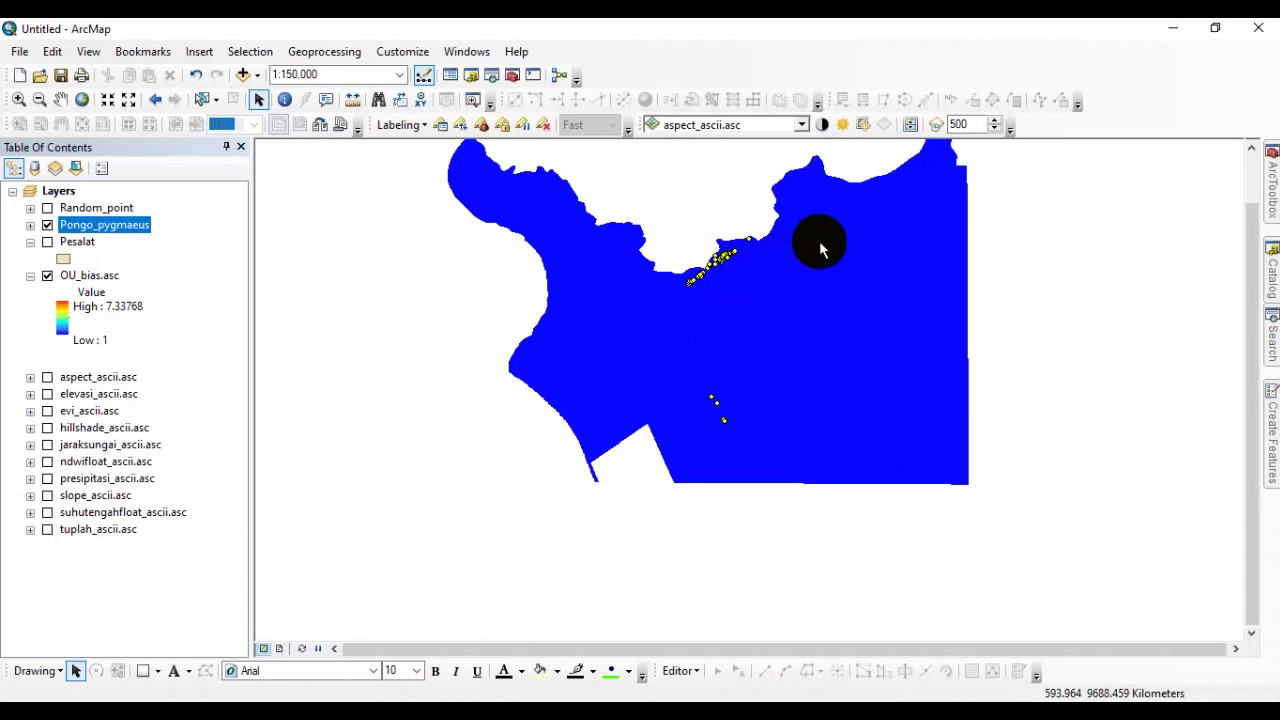
pyautogui.click(814, 172)
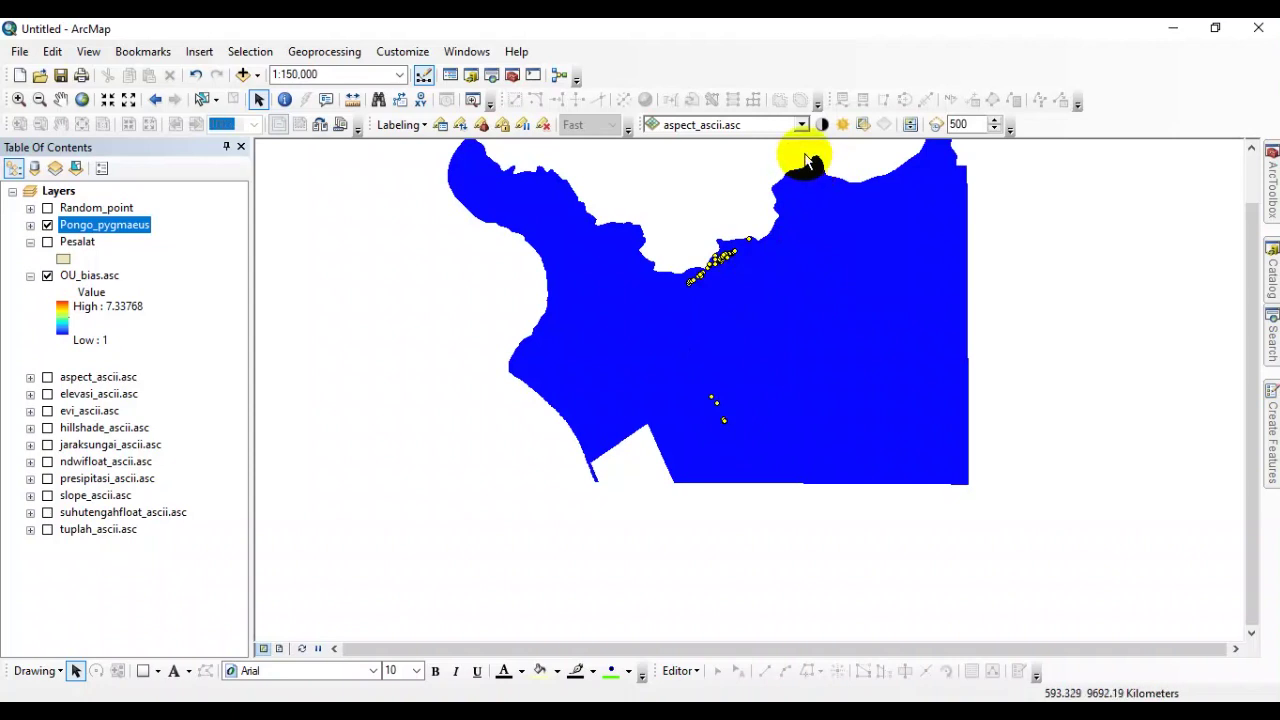
pyautogui.scroll(2, 806, 160)
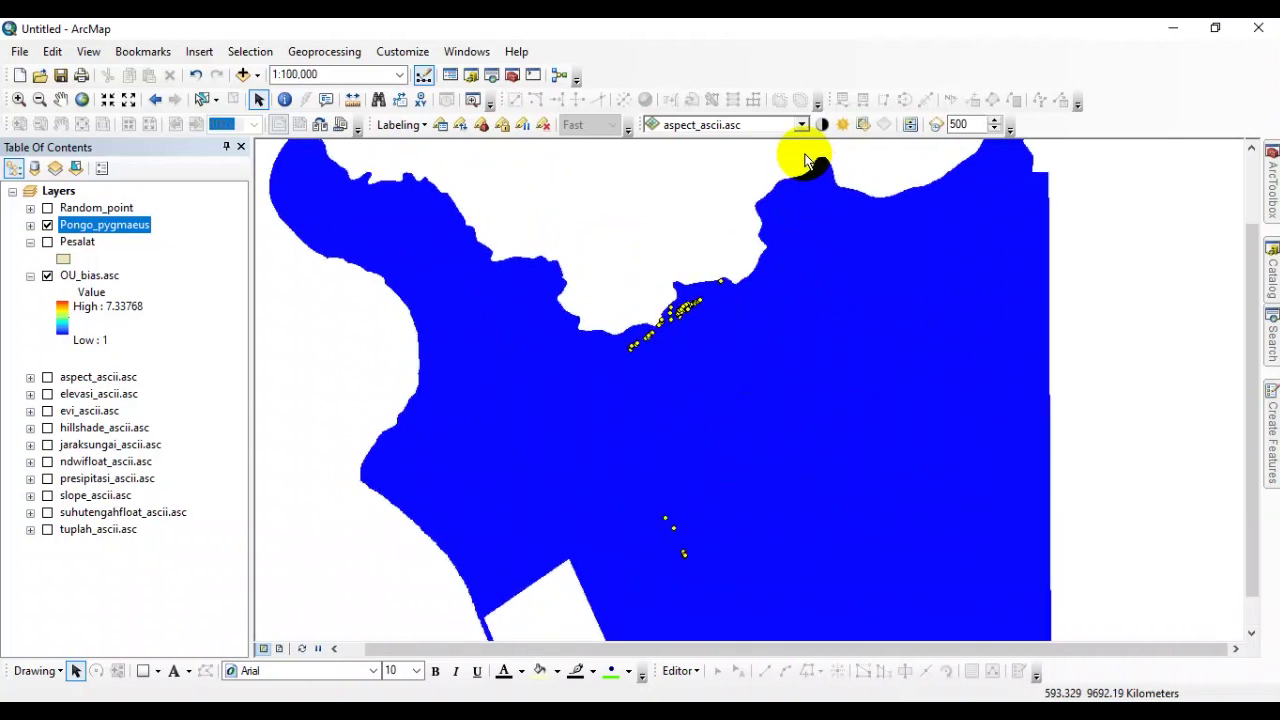
# - Hide the OU_bias.asc raster and display elevasi_ascii.asc beneath the Pongo_pygmaeus points
pyautogui.click(44, 278)
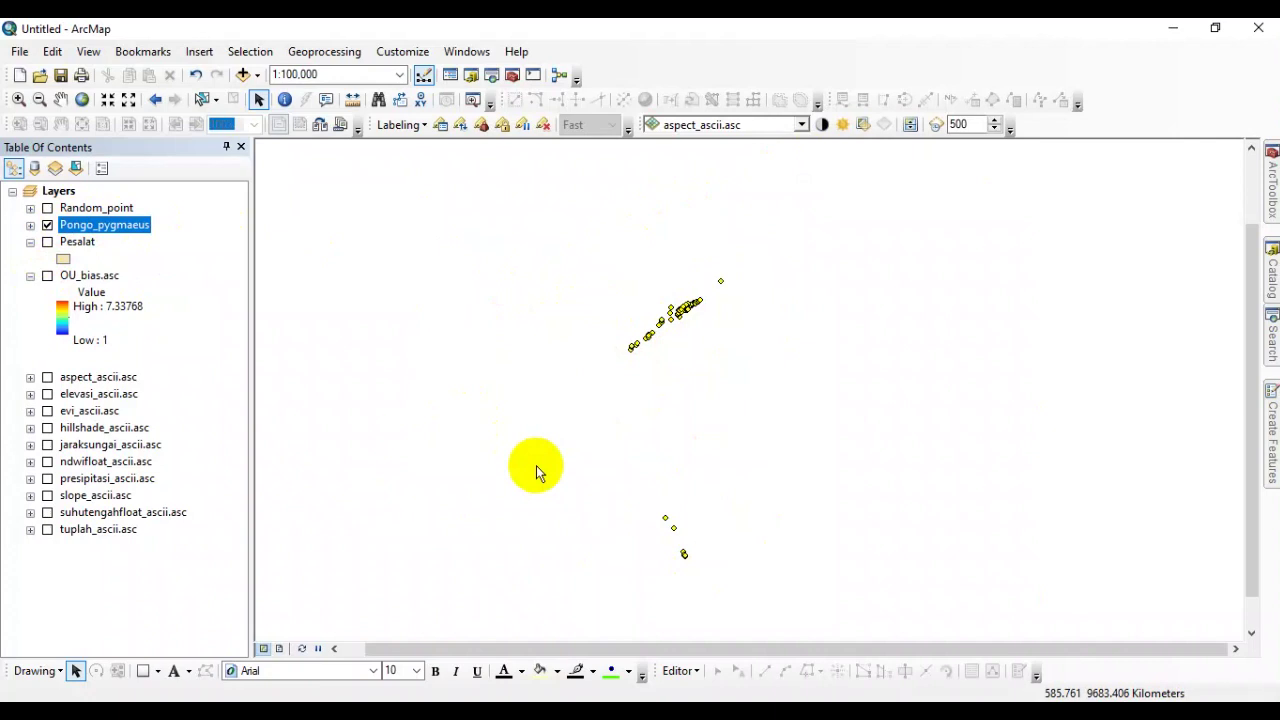
pyautogui.click(47, 276)
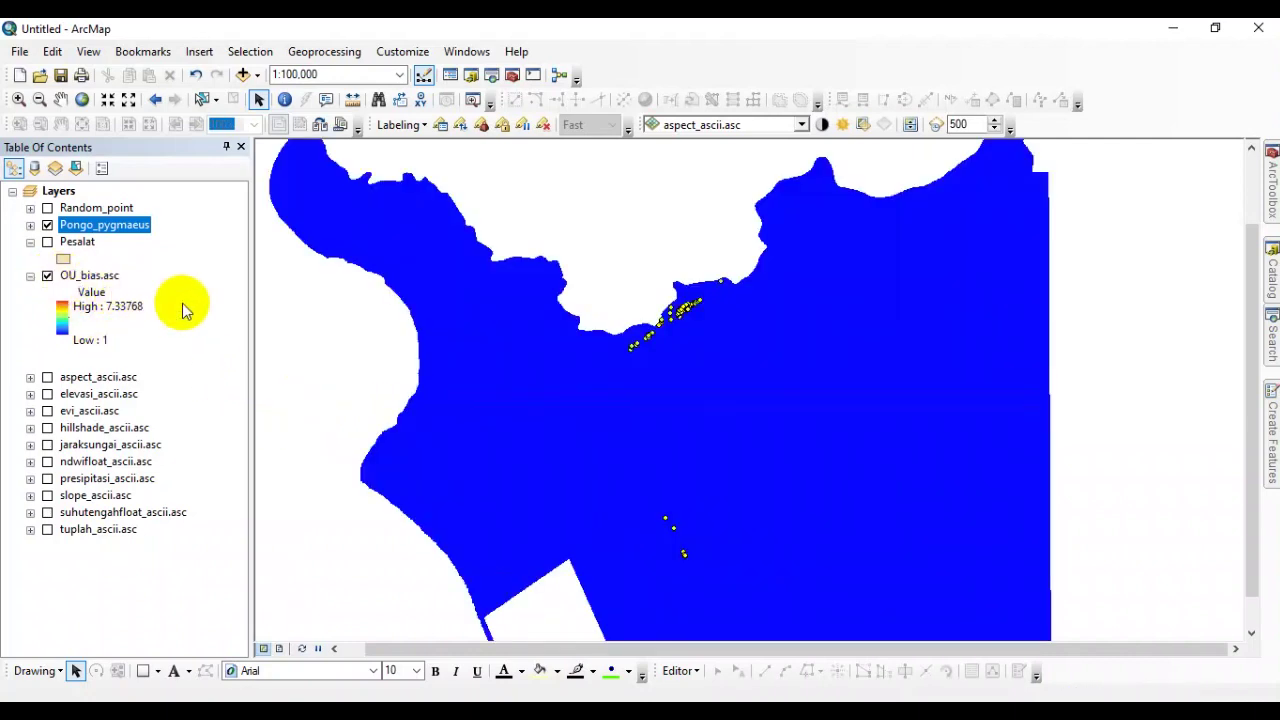
pyautogui.click(47, 276)
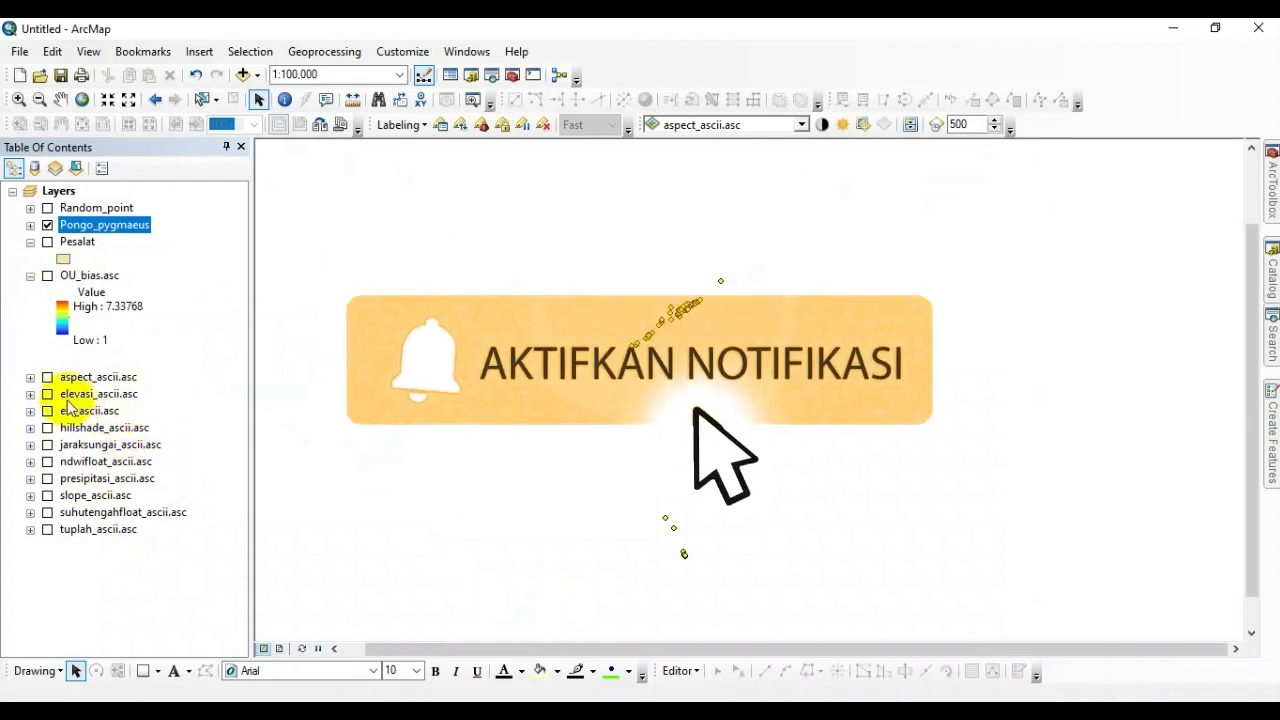
pyautogui.click(47, 395)
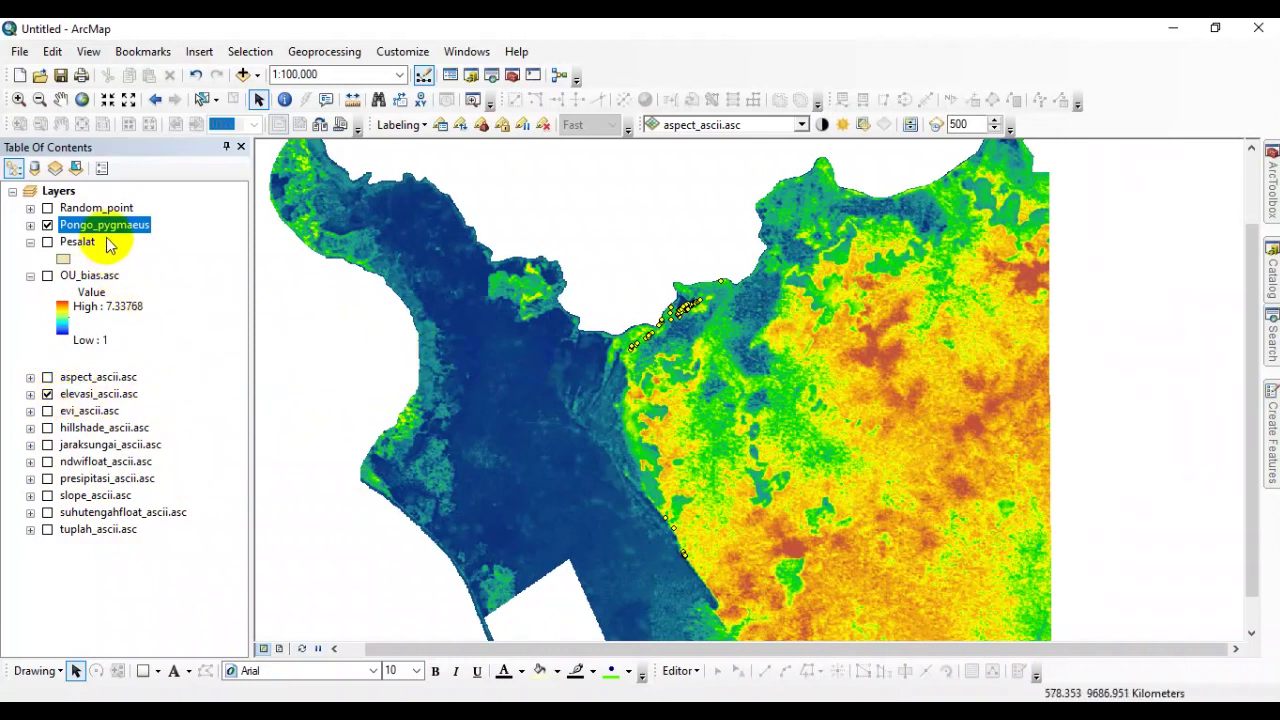
pyautogui.click(30, 225)
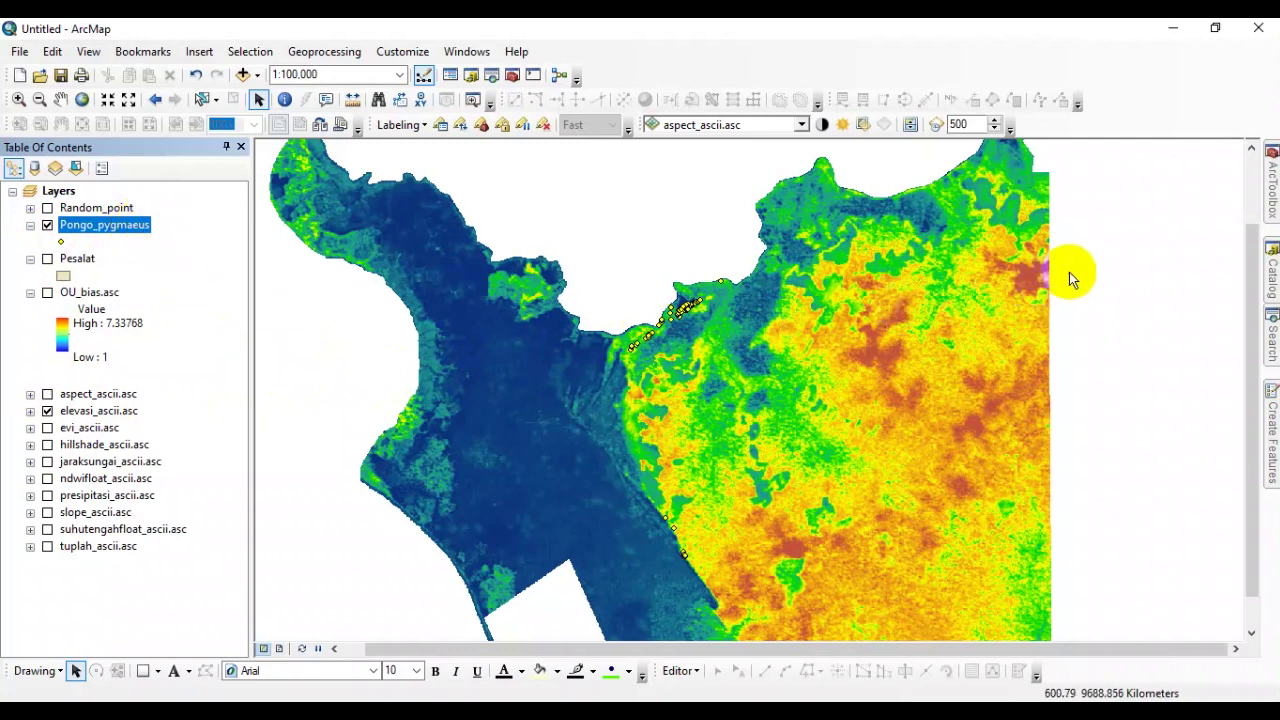
# - Open the Feature to Raster tool from the To Raster conversion tools
pyautogui.click(1272, 185)
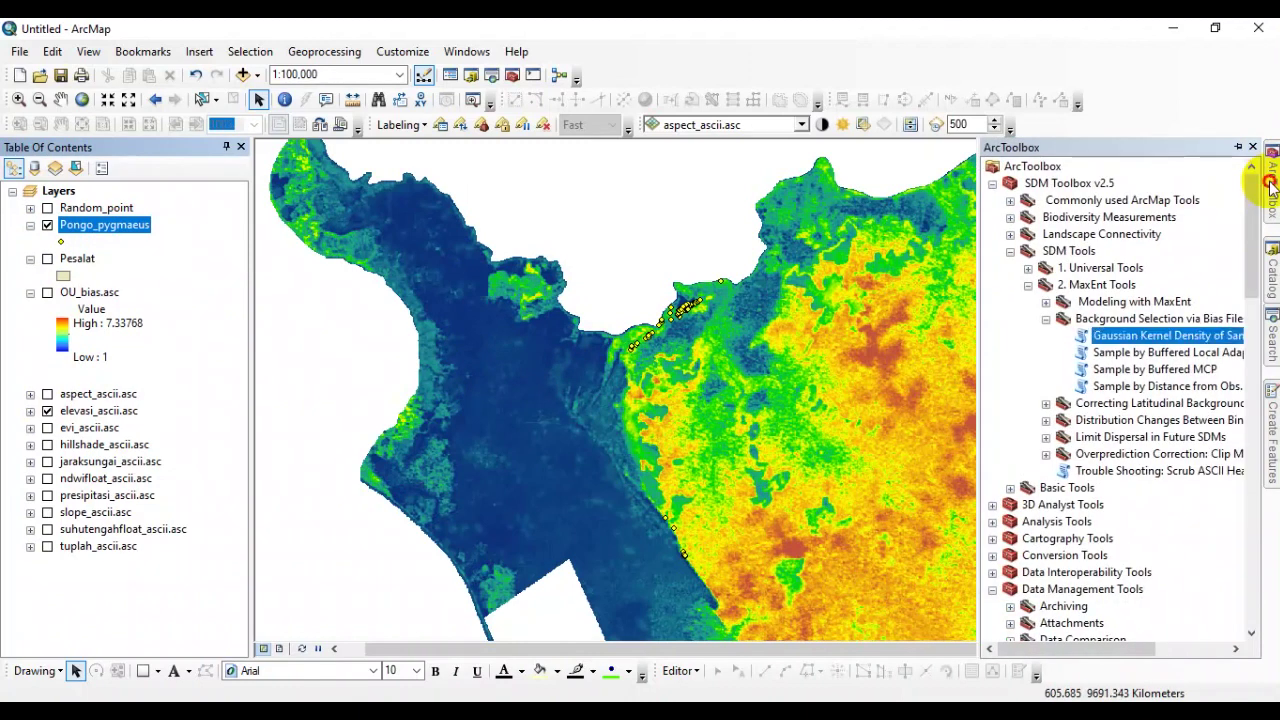
pyautogui.click(992, 183)
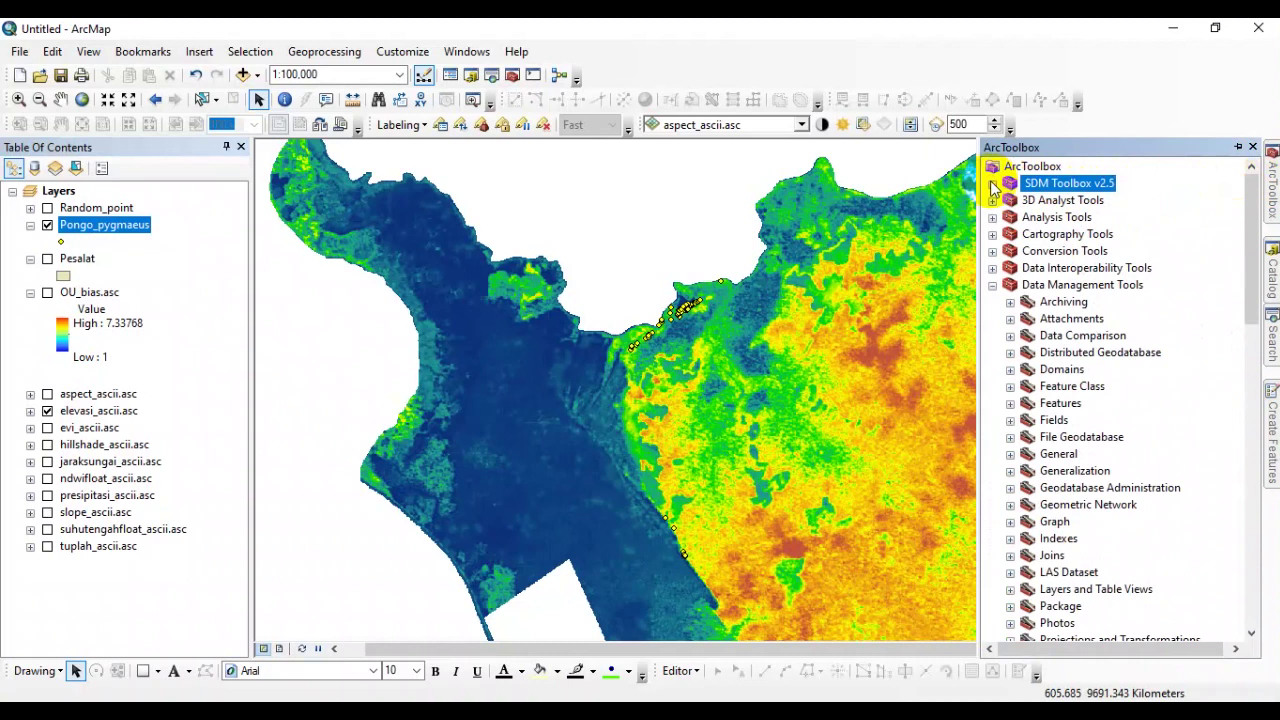
pyautogui.click(1052, 256)
pyautogui.click(992, 251)
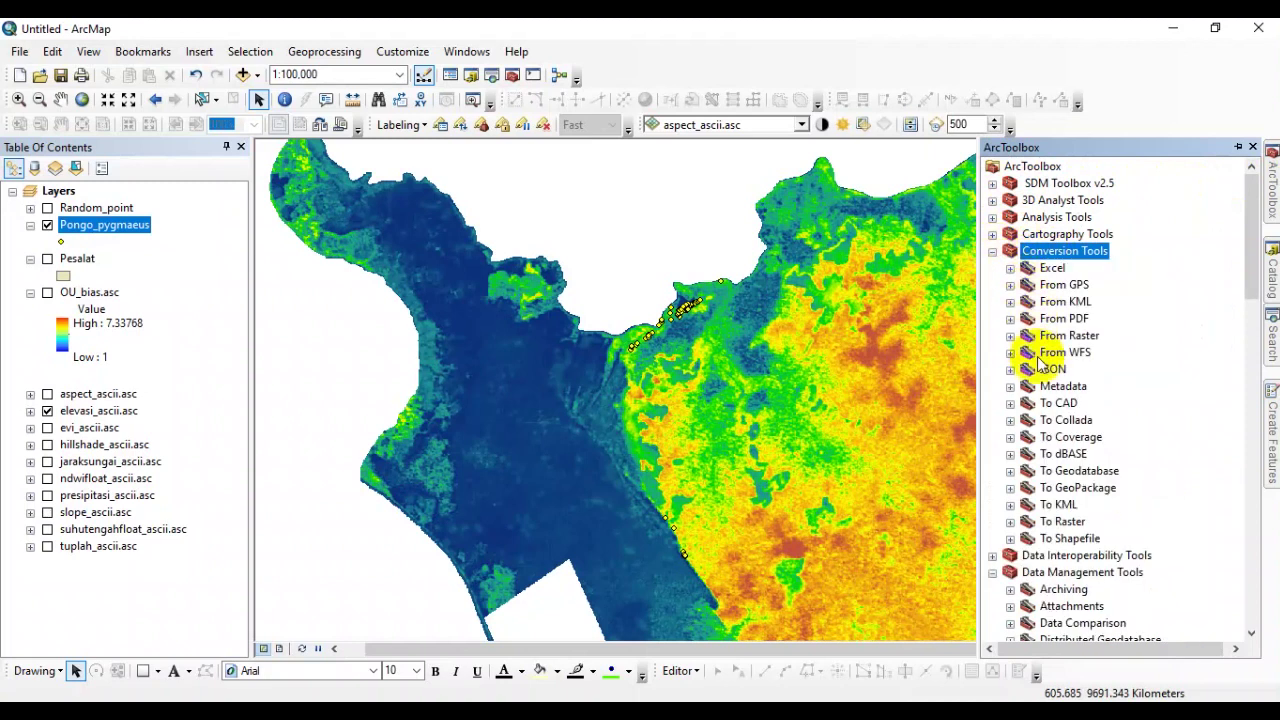
pyautogui.click(1052, 521)
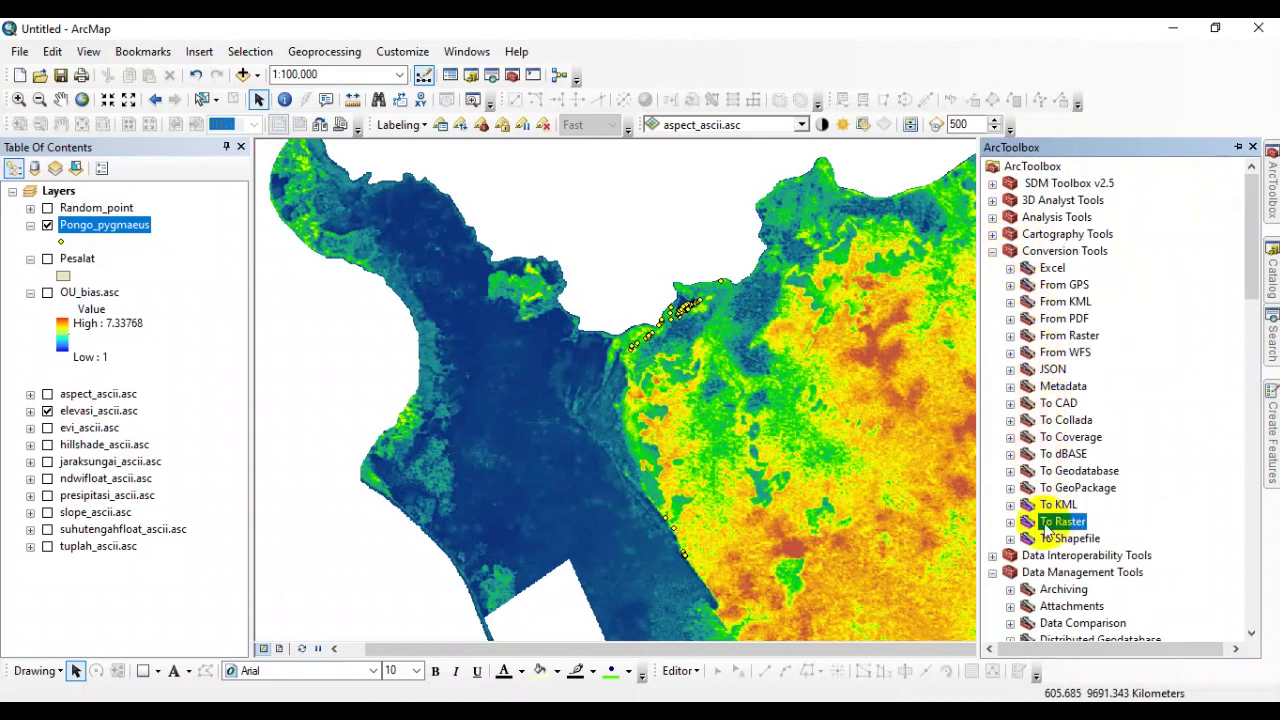
pyautogui.click(1010, 521)
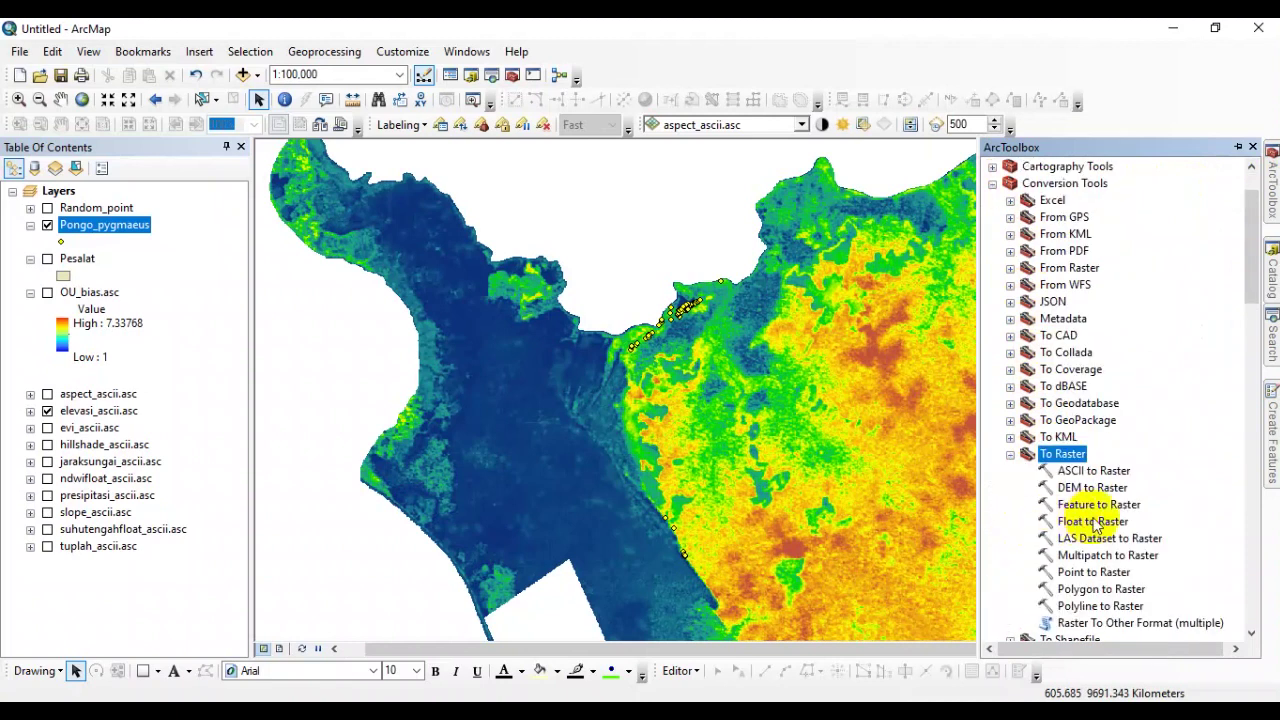
pyautogui.scroll(-3, 1060, 523)
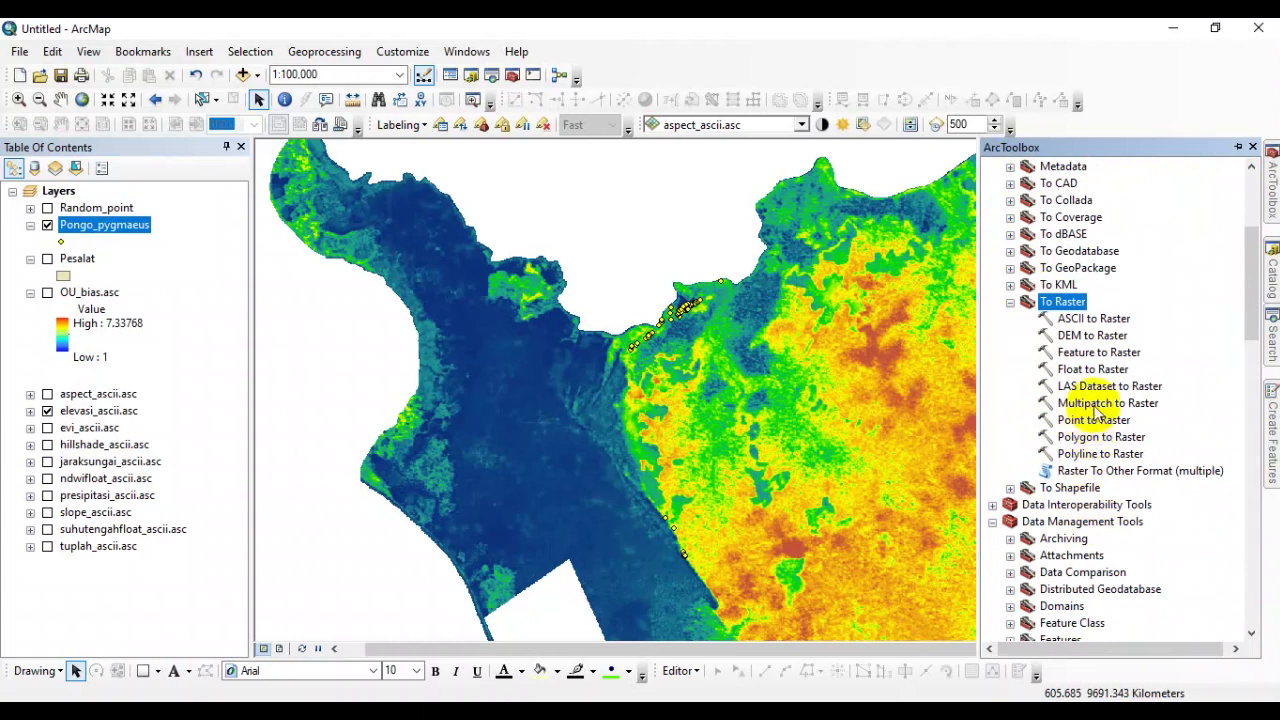
pyautogui.click(1100, 354)
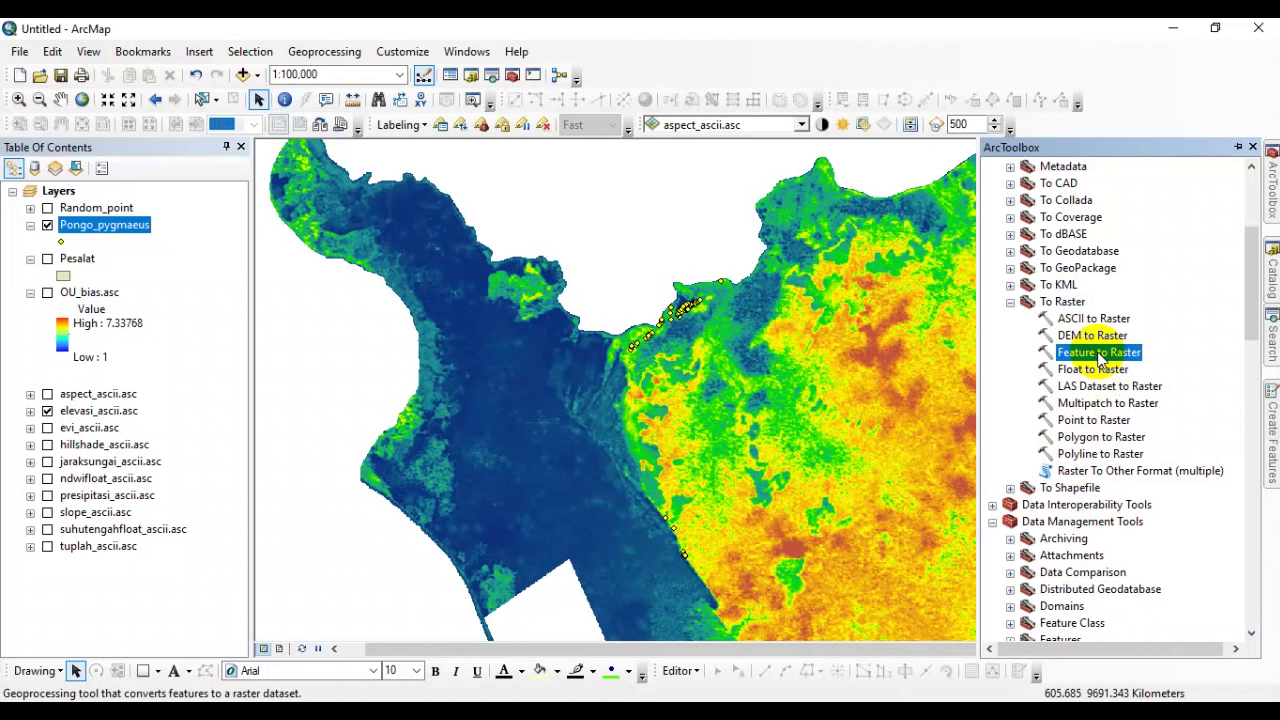
pyautogui.doubleClick(1100, 354)
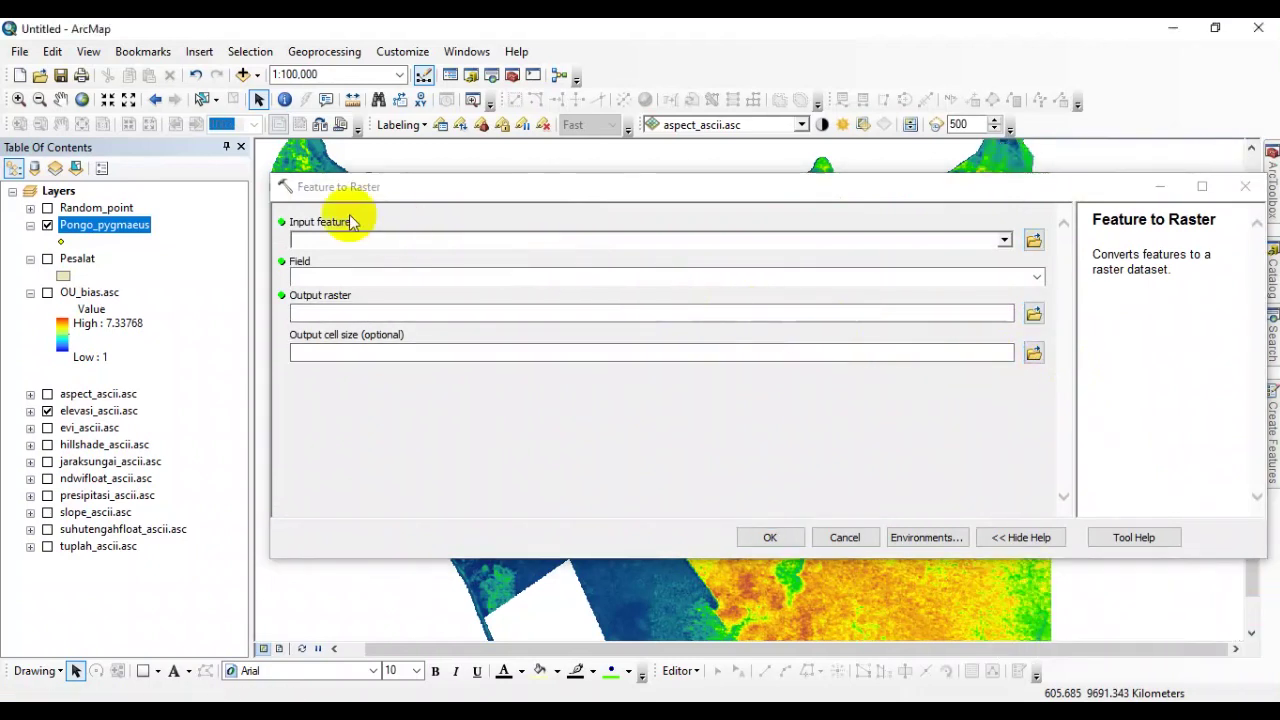
# - Use the Pongo_pygmaeus layer as the input features for the raster conversion, with Name as the field
pyautogui.moveTo(95, 226); pyautogui.dragTo(360, 242)
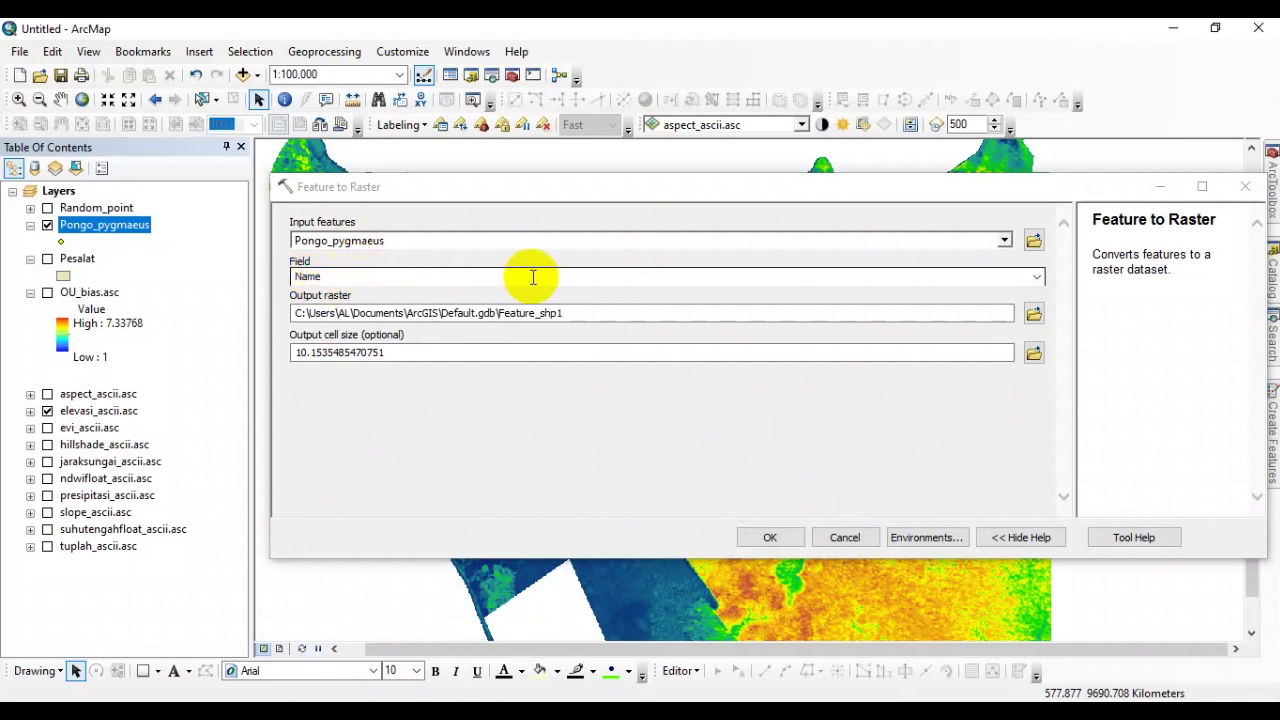
pyautogui.click(1037, 278)
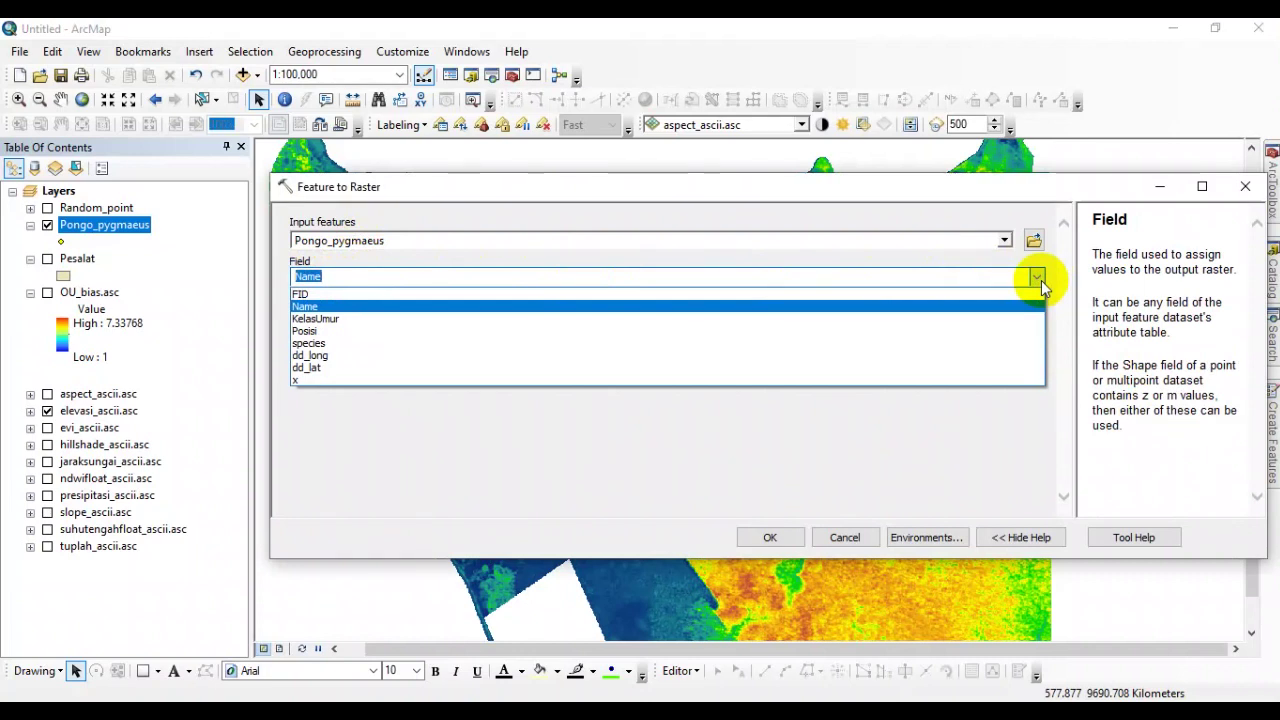
pyautogui.click(1041, 280)
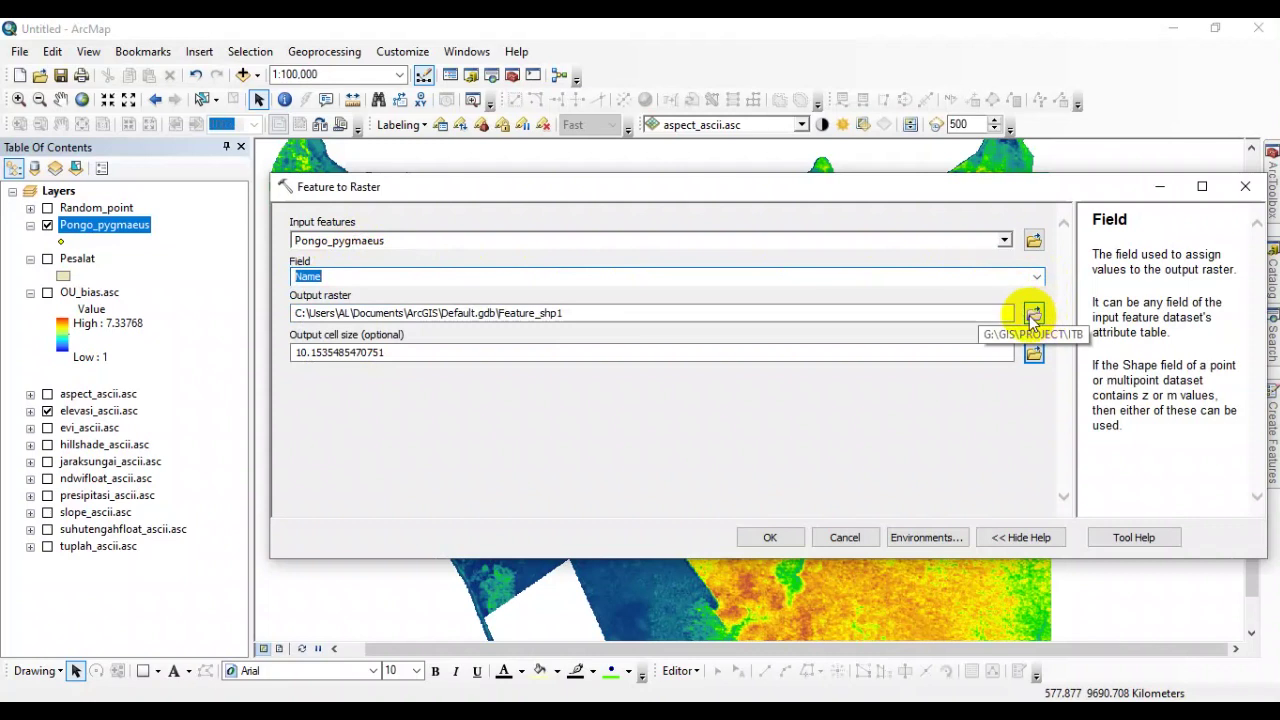
# - Set the output raster to OU_ras in the MAXENT\3.Process folder on drive G
pyautogui.click(1033, 313)
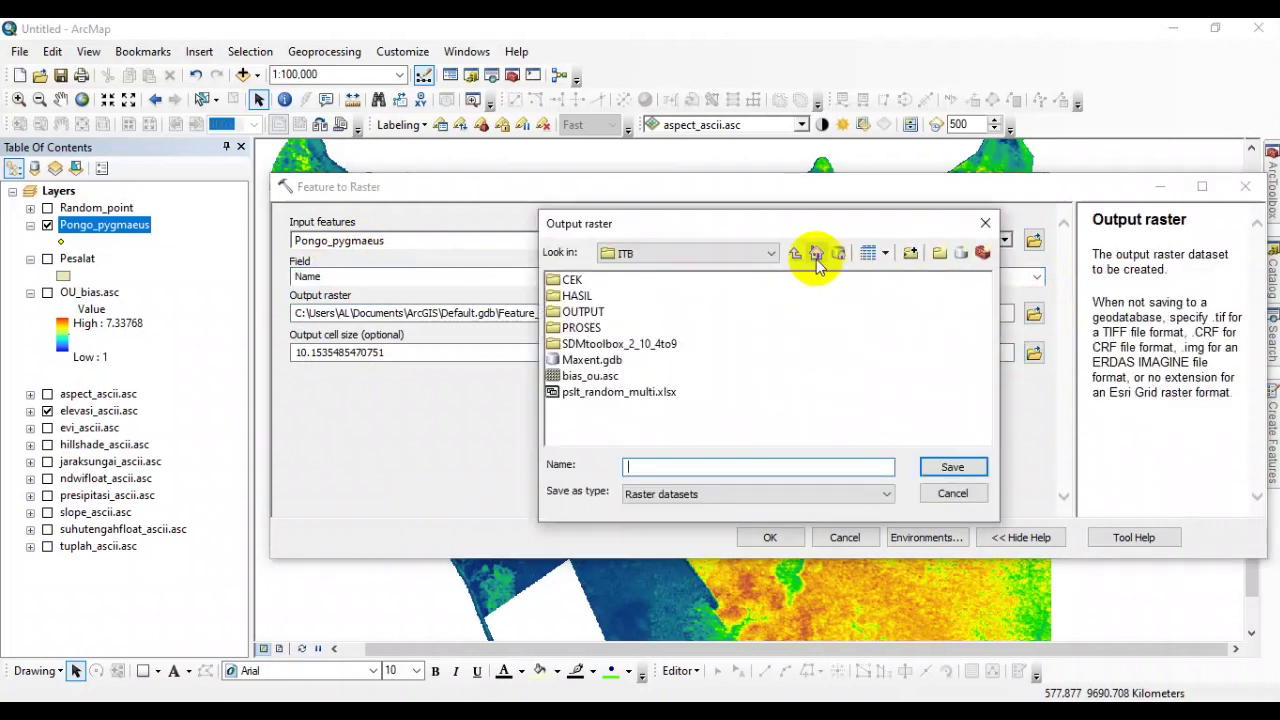
pyautogui.click(796, 254)
pyautogui.click(796, 254)
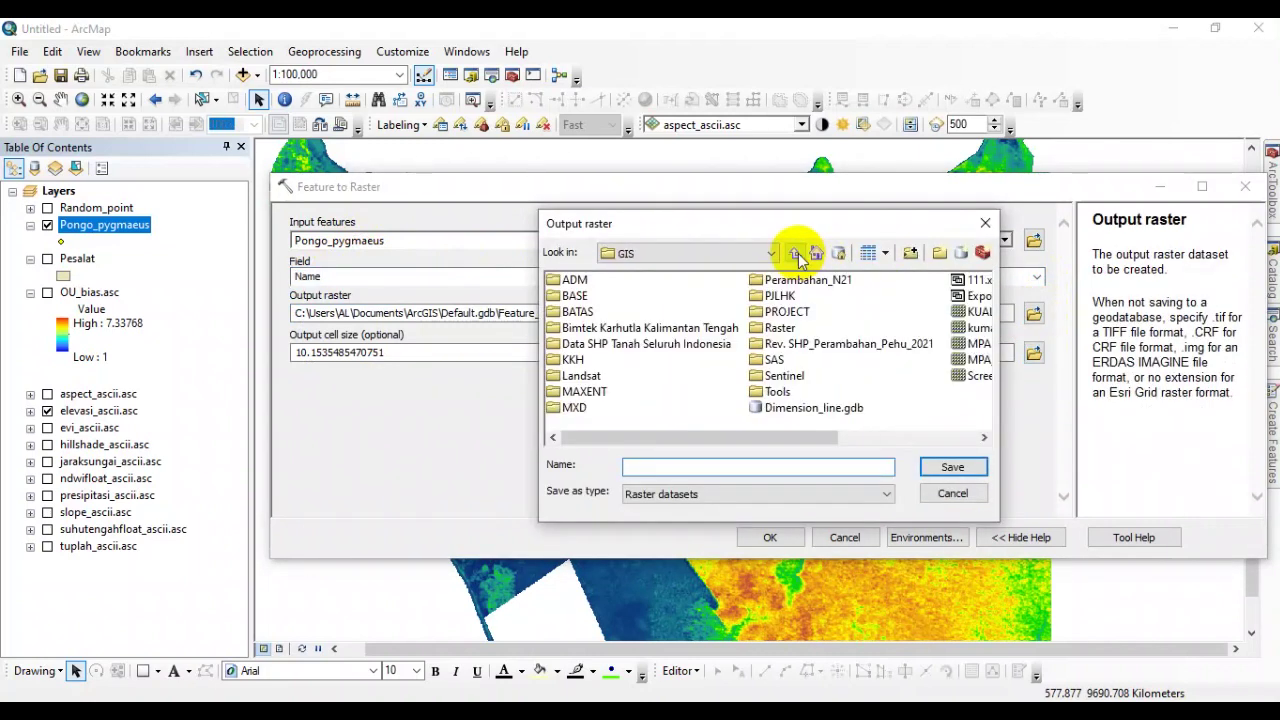
pyautogui.doubleClick(584, 391)
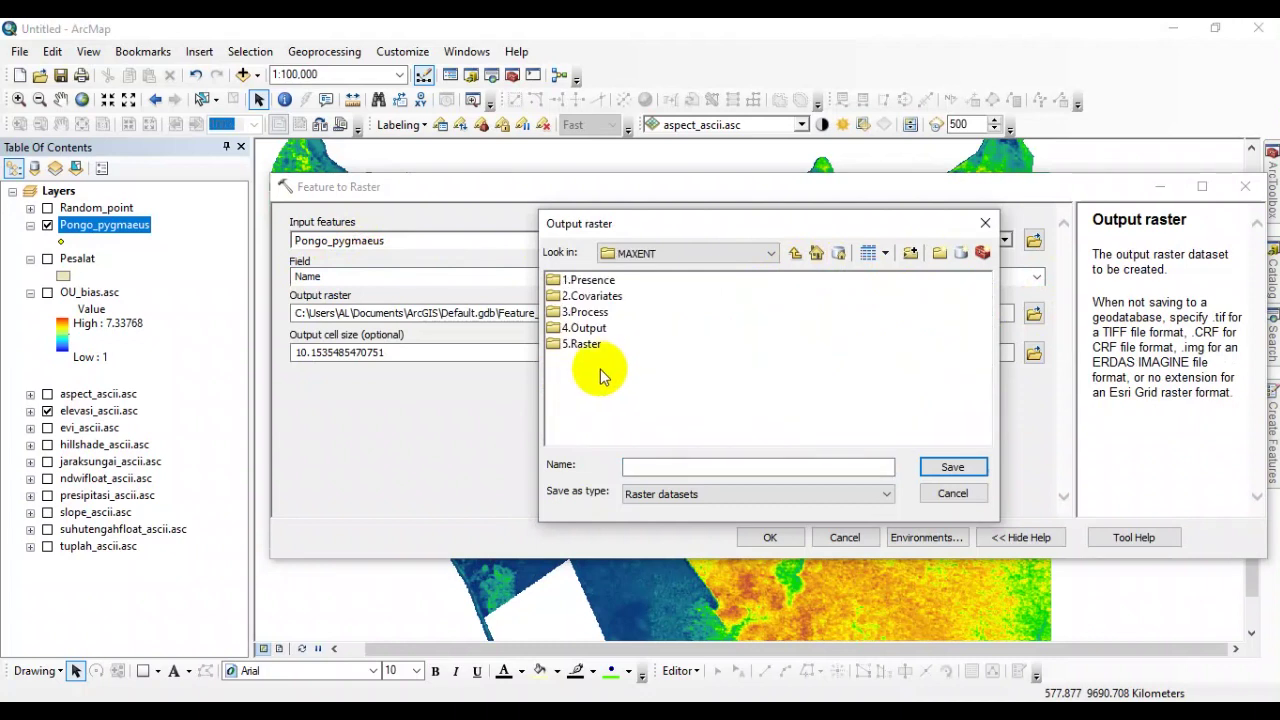
pyautogui.click(588, 313)
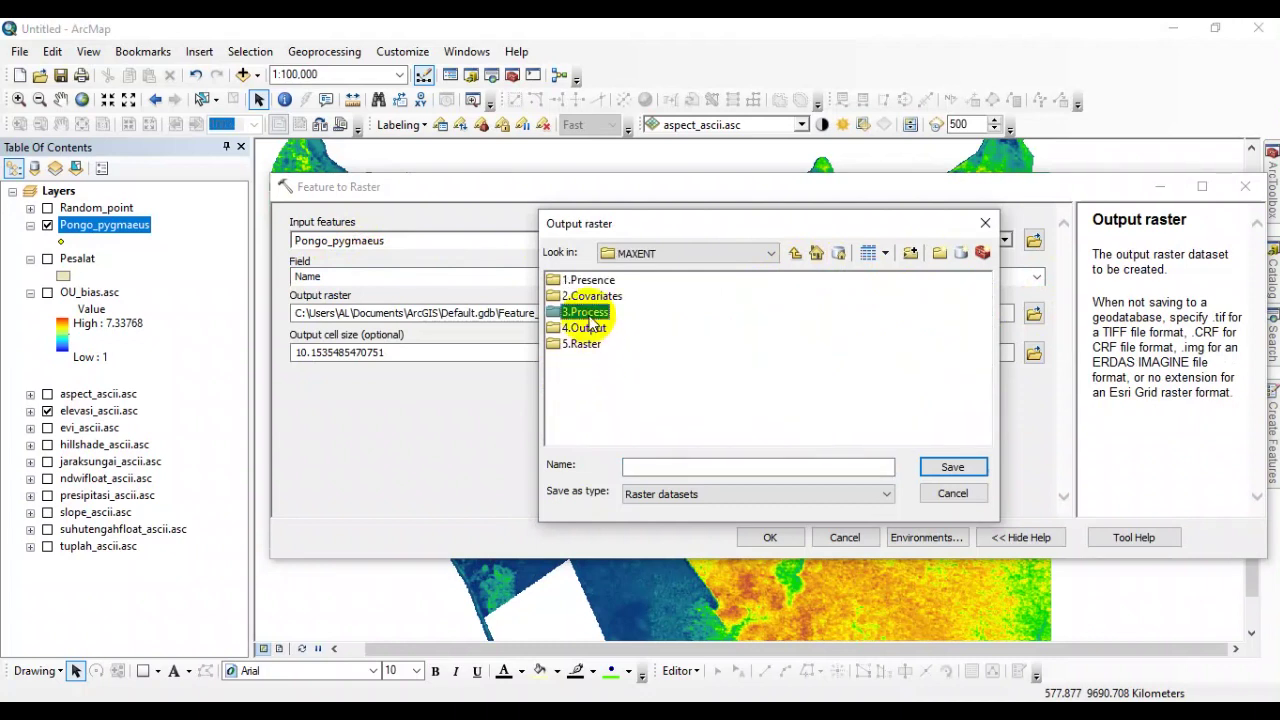
pyautogui.doubleClick(590, 320)
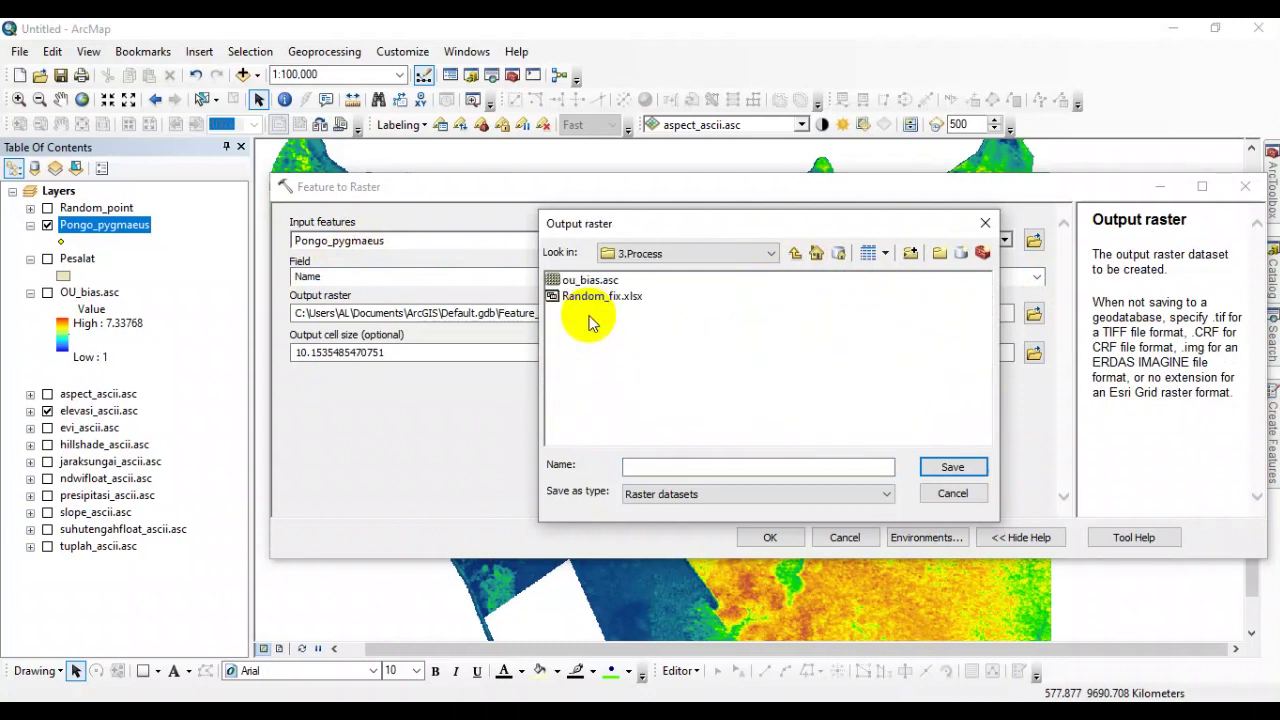
pyautogui.click(670, 467)
pyautogui.write('OU_ras')
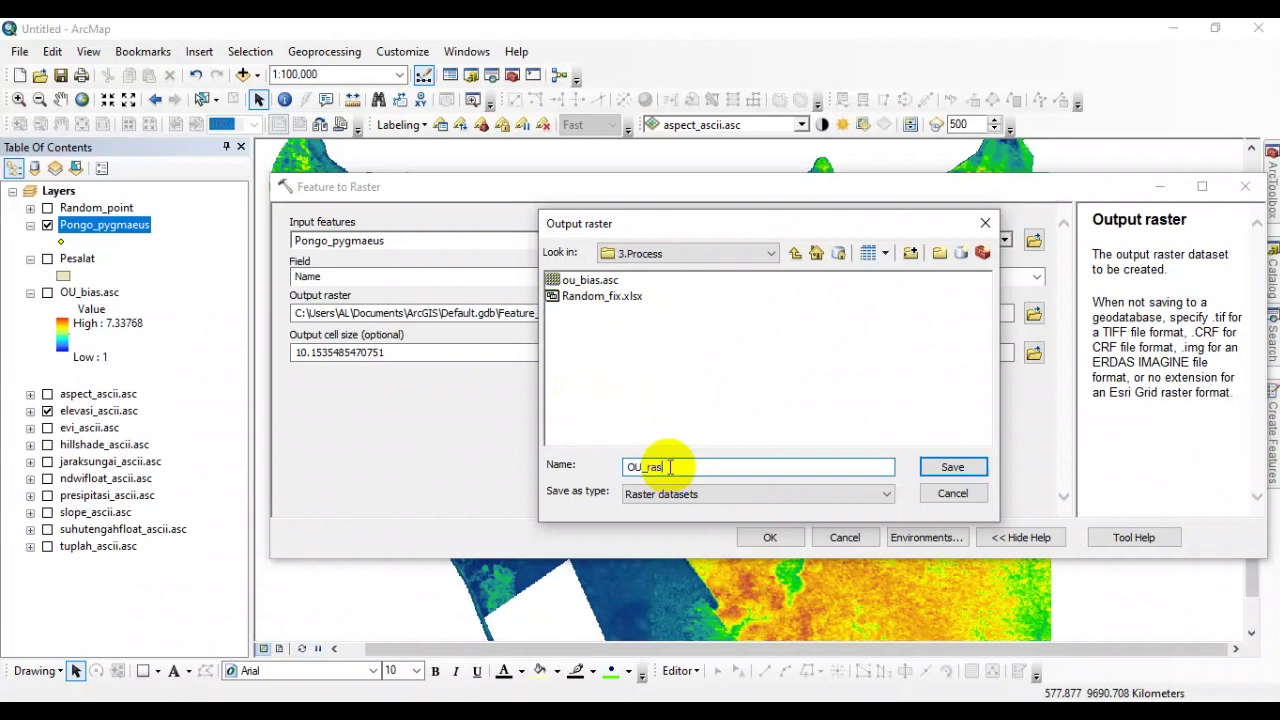
pyautogui.click(869, 497)
pyautogui.click(868, 493)
pyautogui.click(947, 470)
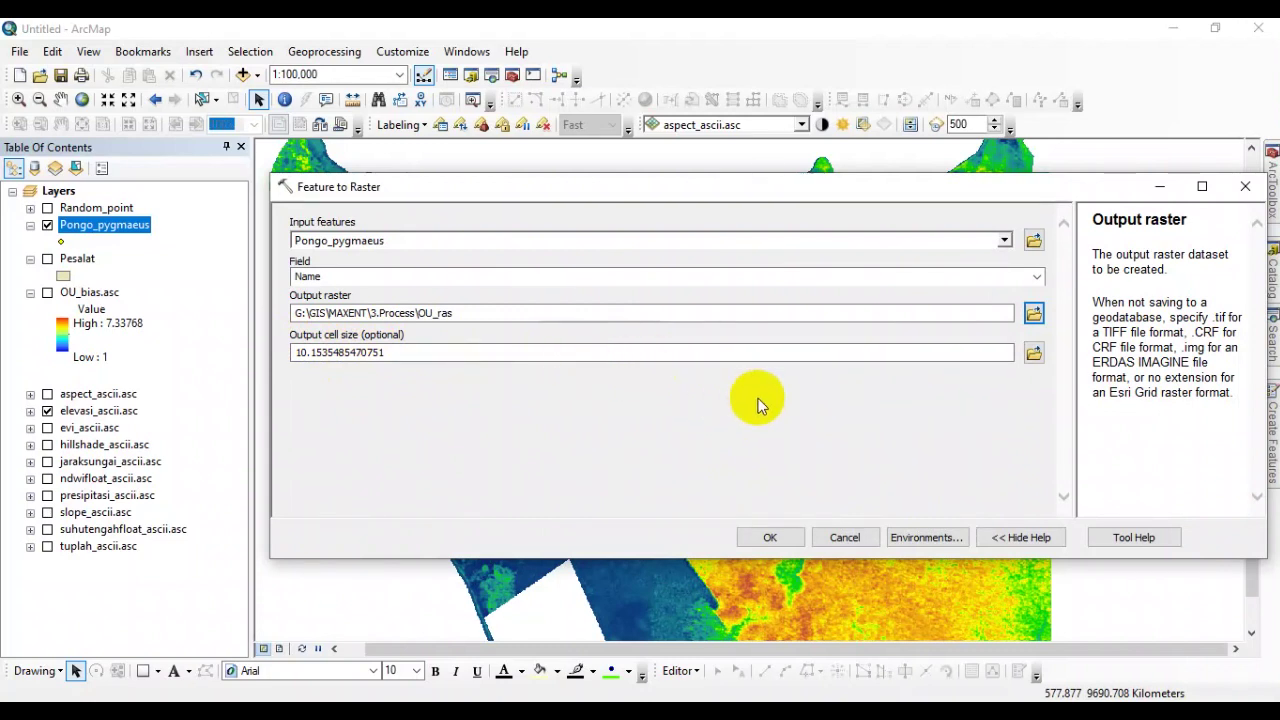
# - Set the output coordinate system in the tool's environment settings to match the layer elevasi_ascii.asc
pyautogui.click(935, 540)
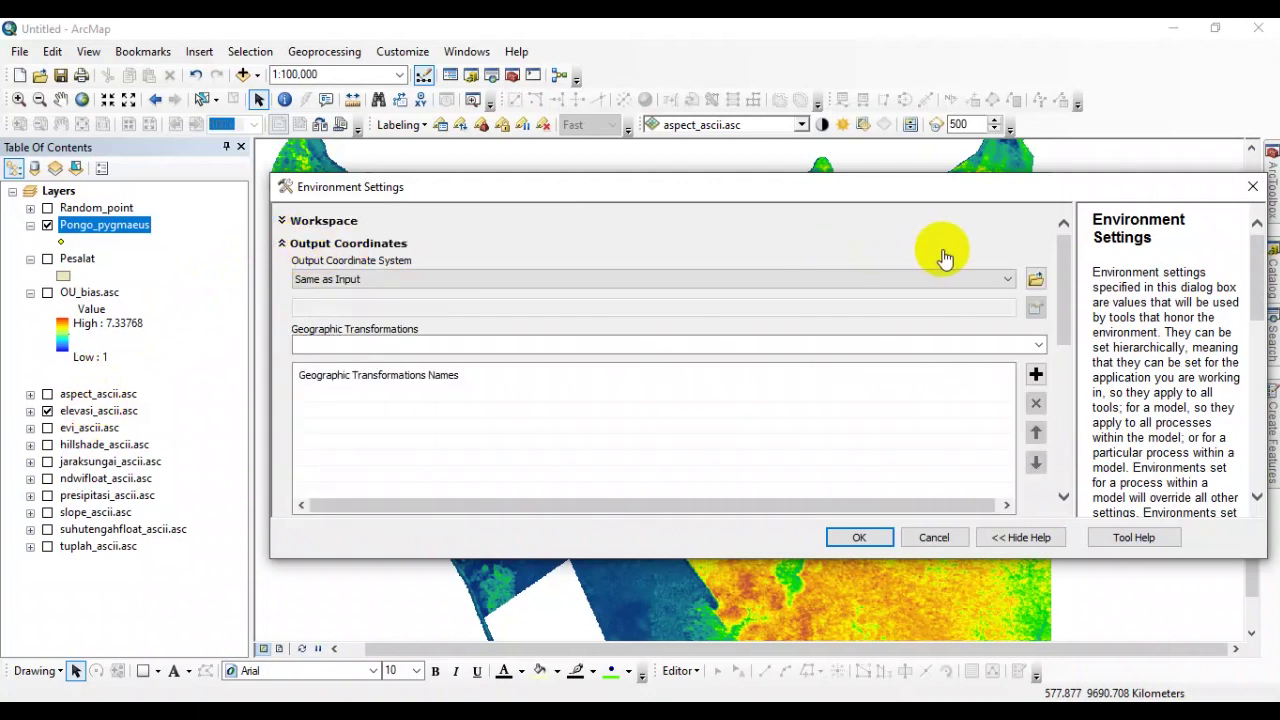
pyautogui.click(1007, 279)
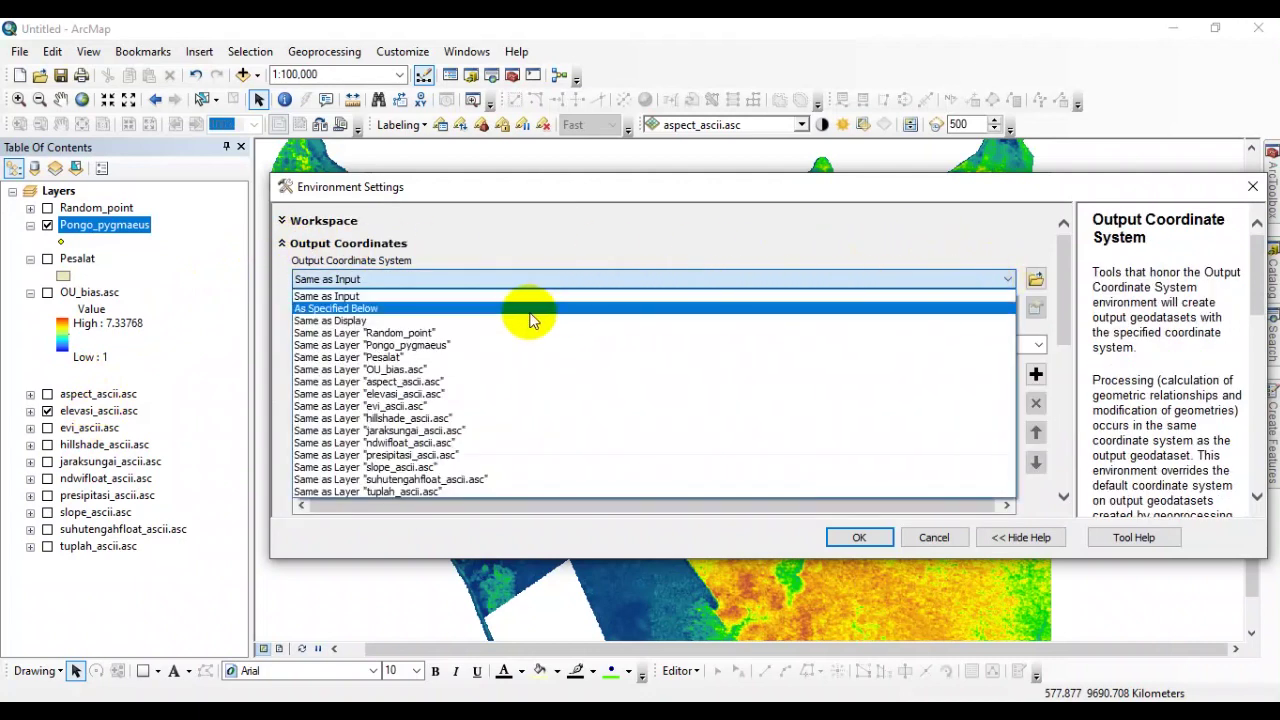
pyautogui.click(415, 400)
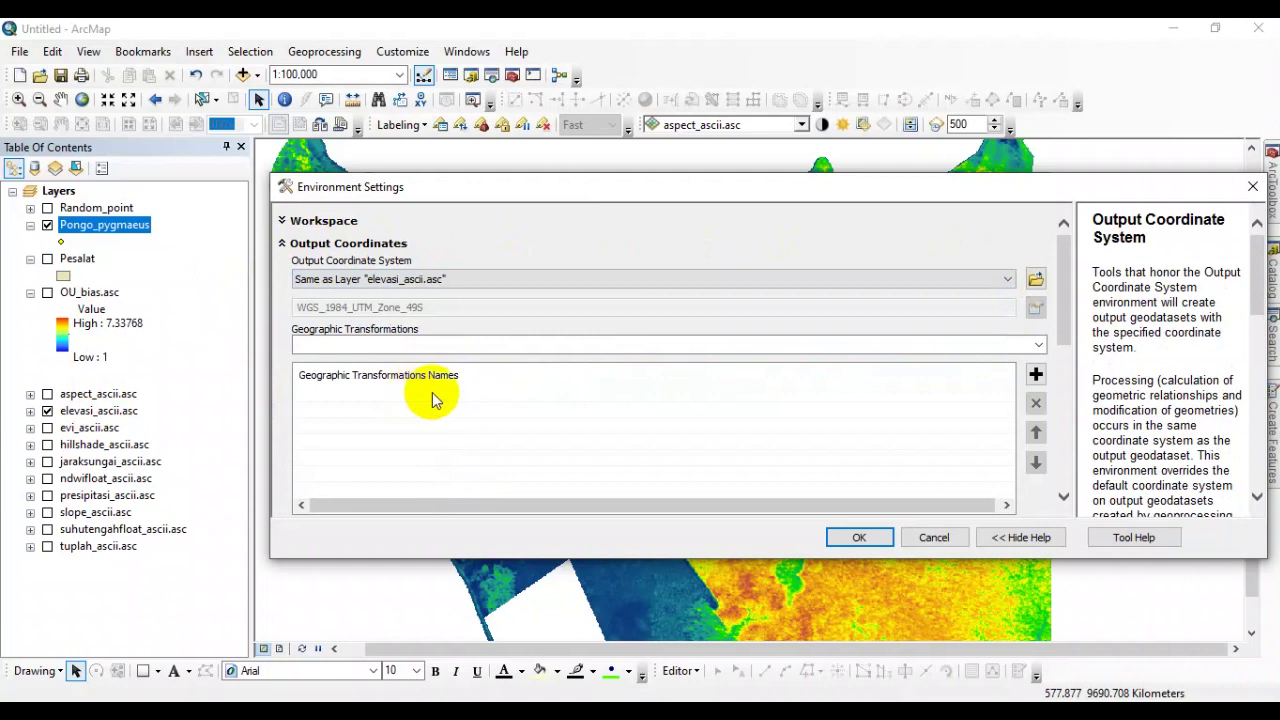
# - Set the processing extent in the environment settings to the same as layer elevasi_ascii.asc
pyautogui.moveTo(1064, 290); pyautogui.dragTo(1068, 335)
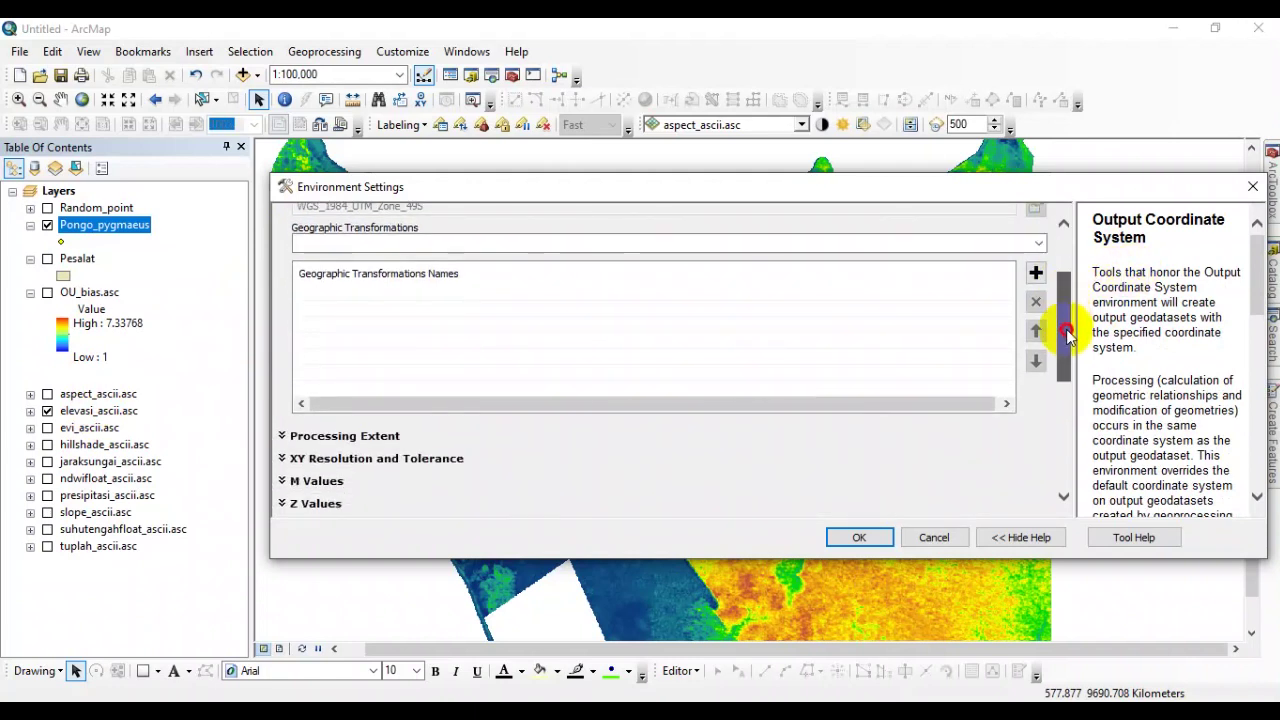
pyautogui.moveTo(1068, 335)
pyautogui.mouseDown()
pyautogui.moveTo(1068, 304)
pyautogui.moveTo(1071, 356)
pyautogui.mouseUp()
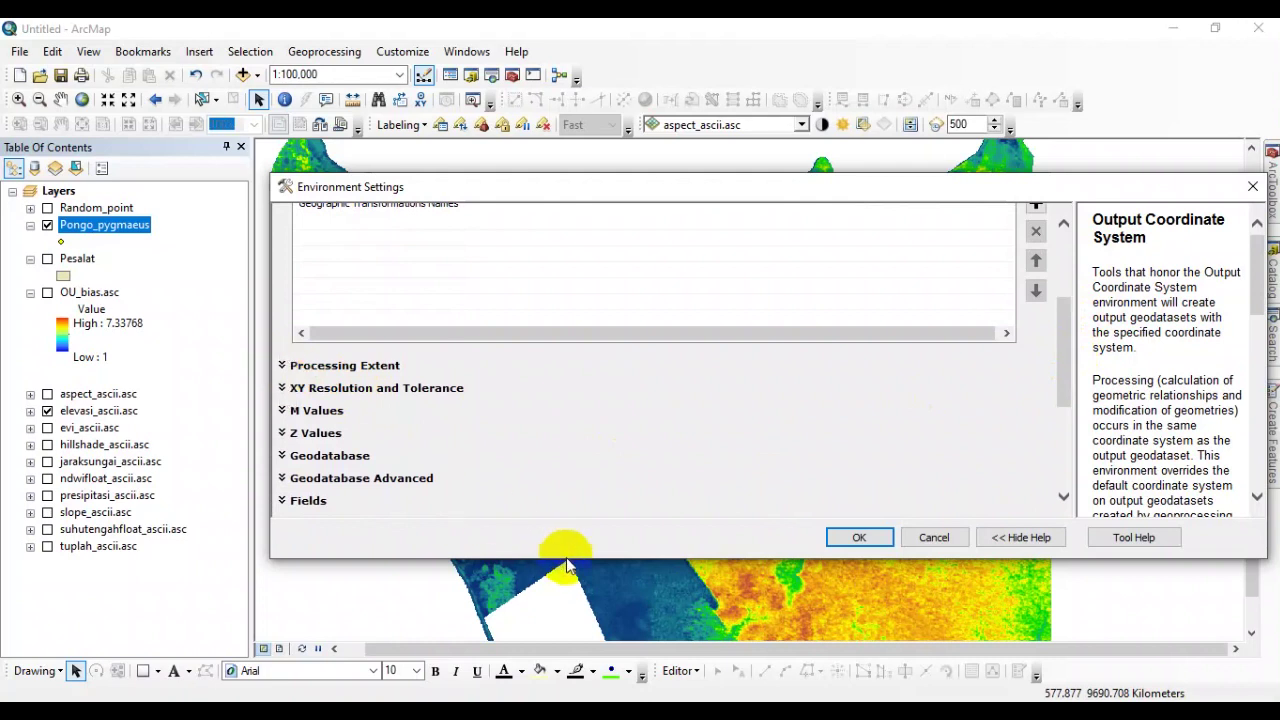
pyautogui.click(283, 367)
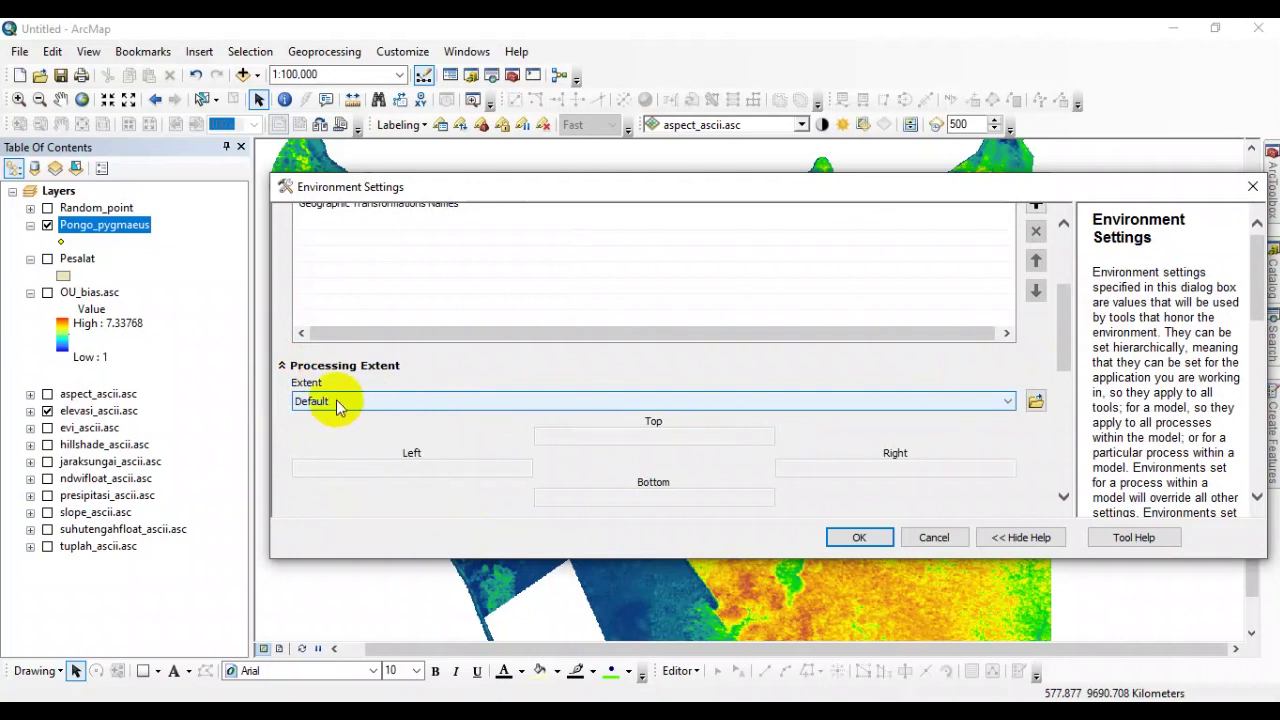
pyautogui.click(1009, 400)
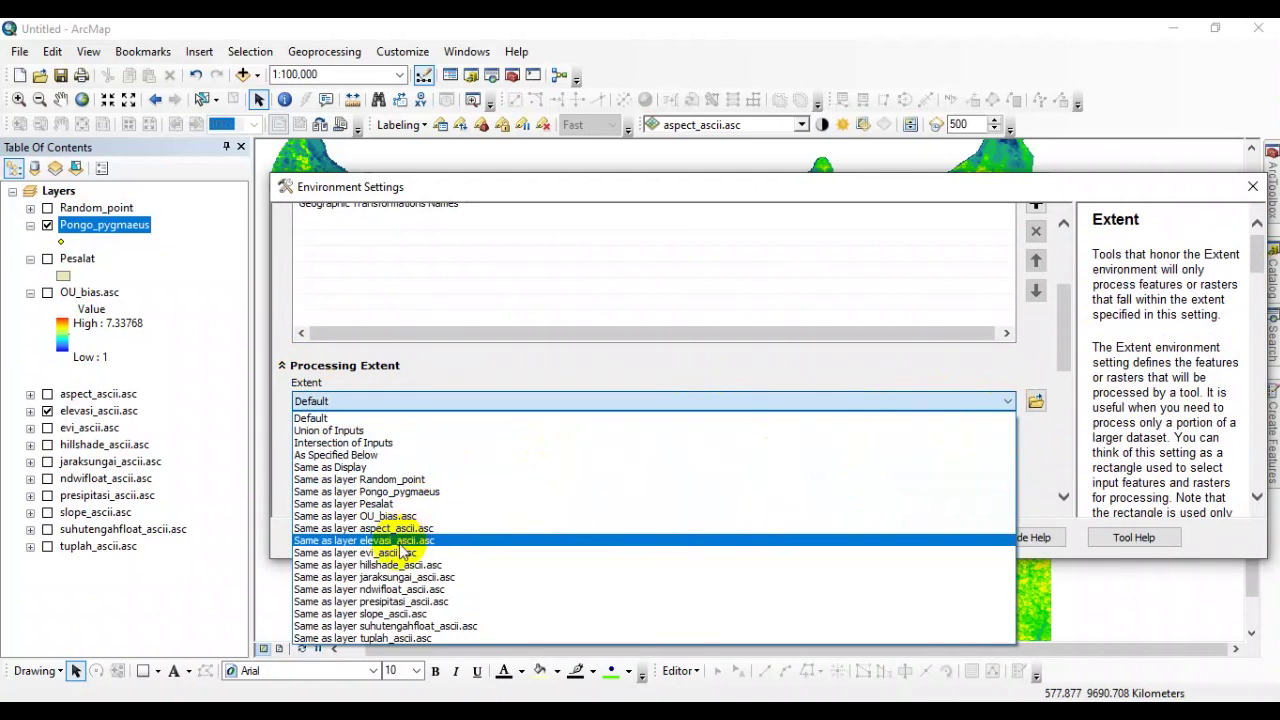
pyautogui.click(399, 543)
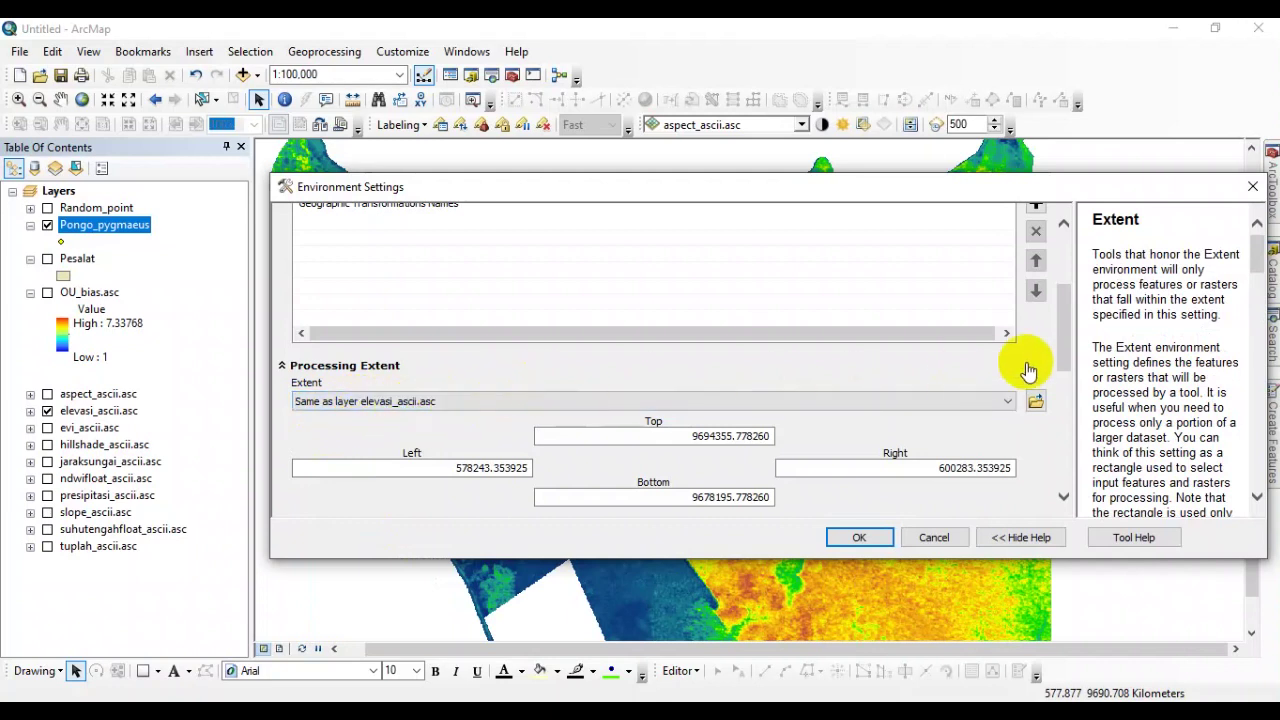
# - Set the snap raster in the processing extent settings to elevasi_ascii.asc
pyautogui.moveTo(1065, 347); pyautogui.dragTo(1065, 385)
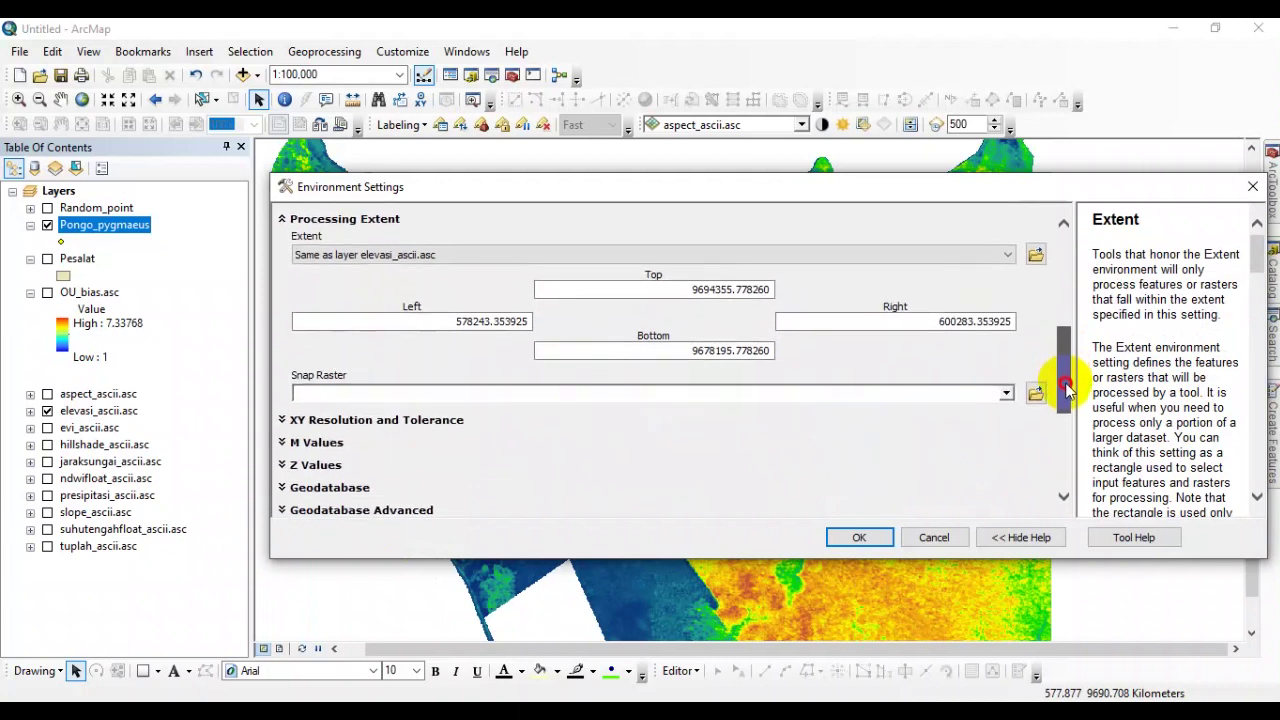
pyautogui.click(1006, 393)
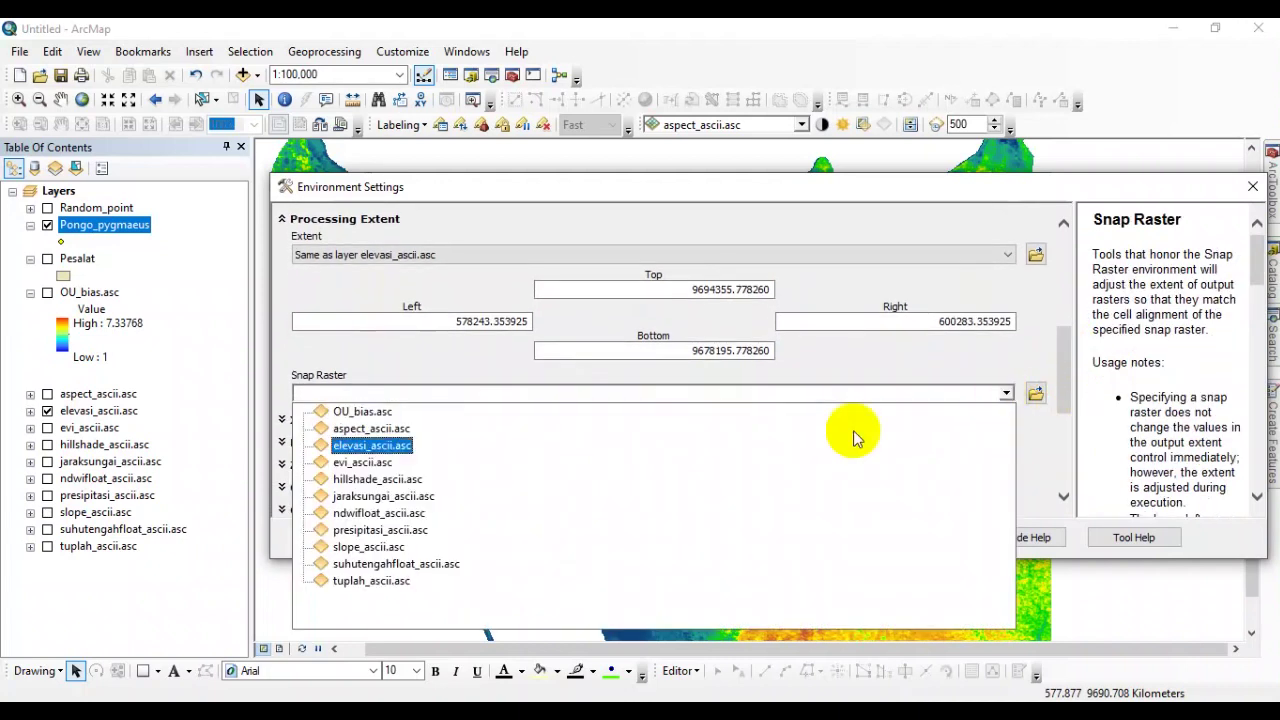
pyautogui.click(358, 447)
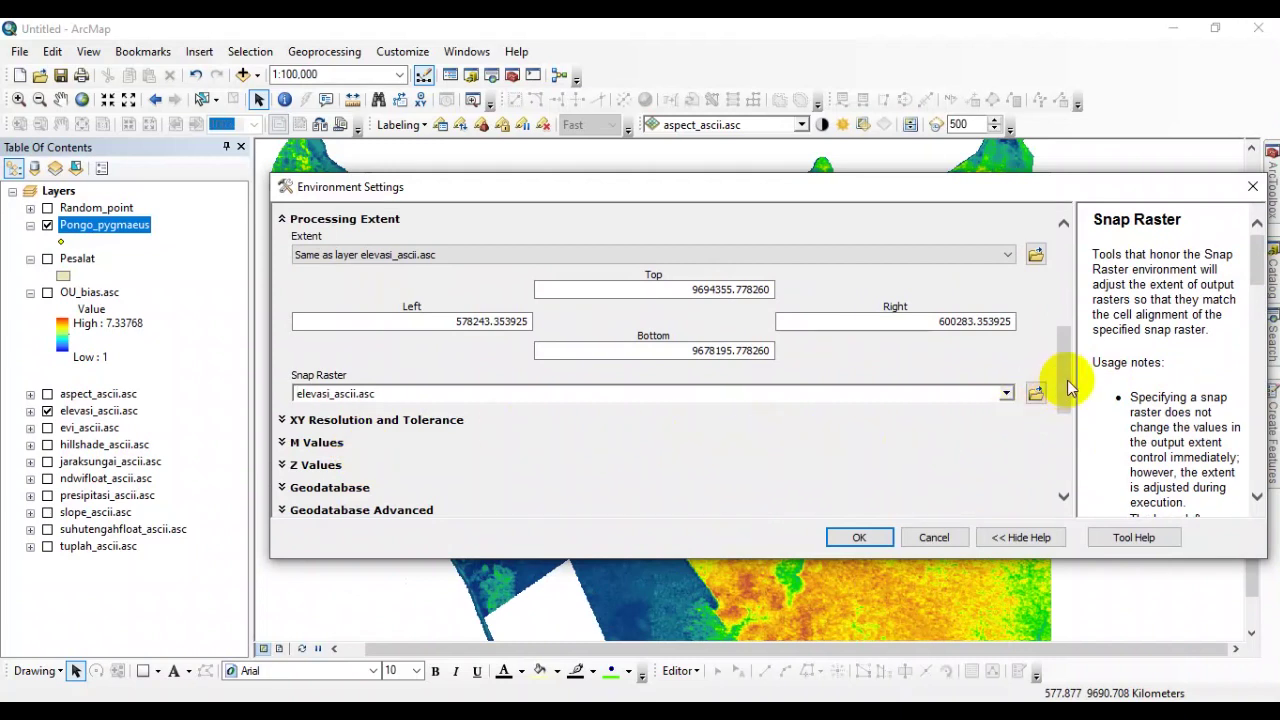
# - Set the raster analysis cell size to the same as layer elevasi_ascii.asc
pyautogui.moveTo(1068, 386); pyautogui.dragTo(1071, 440)
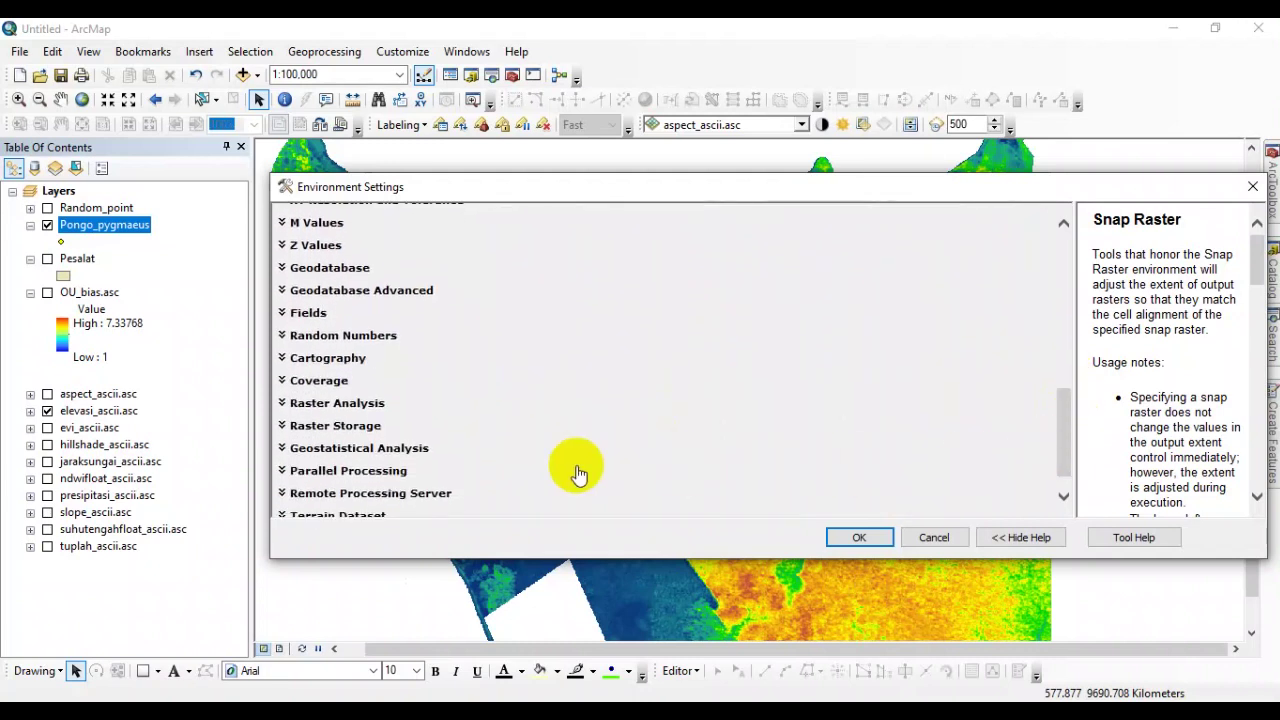
pyautogui.click(283, 404)
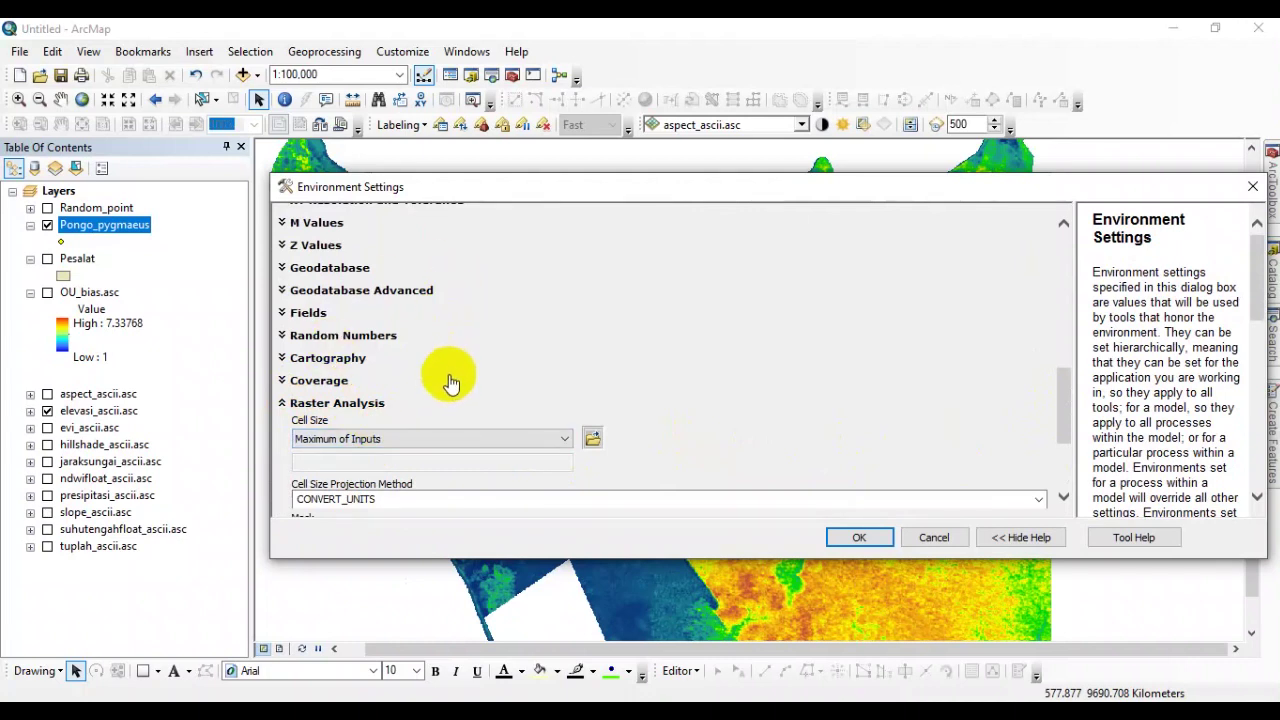
pyautogui.click(426, 440)
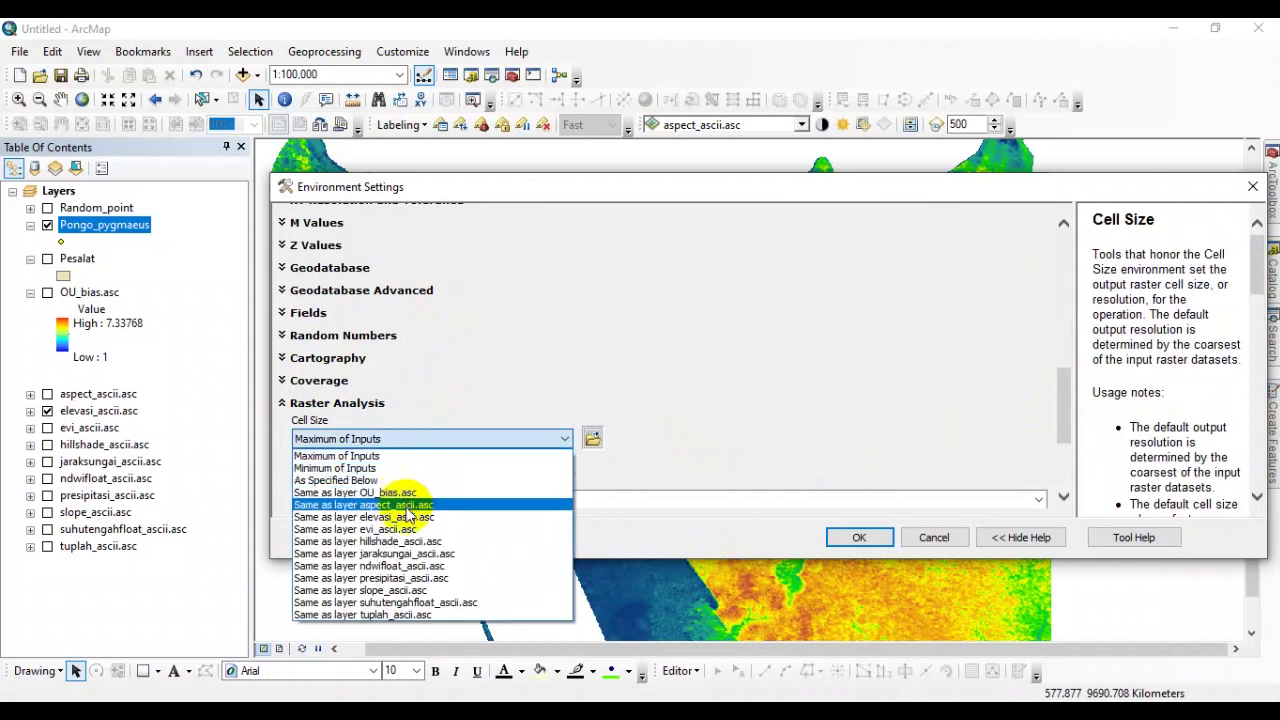
pyautogui.click(402, 517)
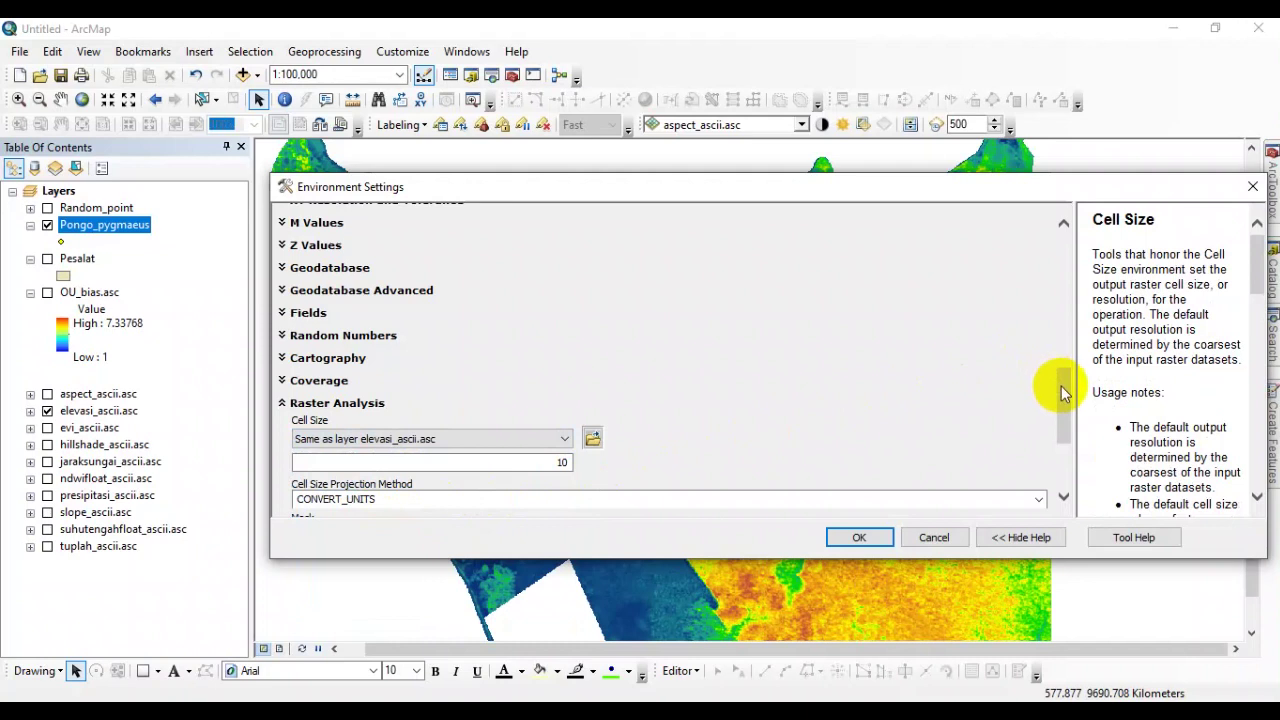
# - Use elevasi_ascii.asc as the raster analysis mask and accept the environment settings
pyautogui.moveTo(1063, 393); pyautogui.dragTo(1064, 420)
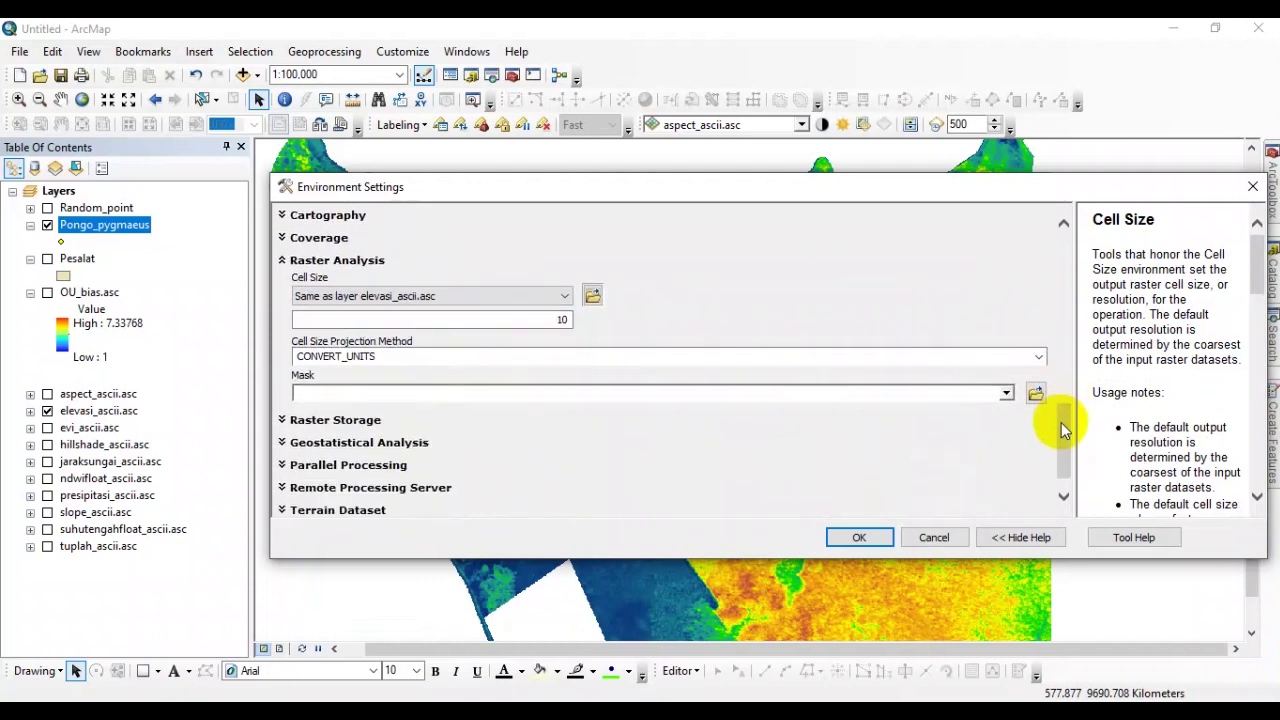
pyautogui.click(1006, 395)
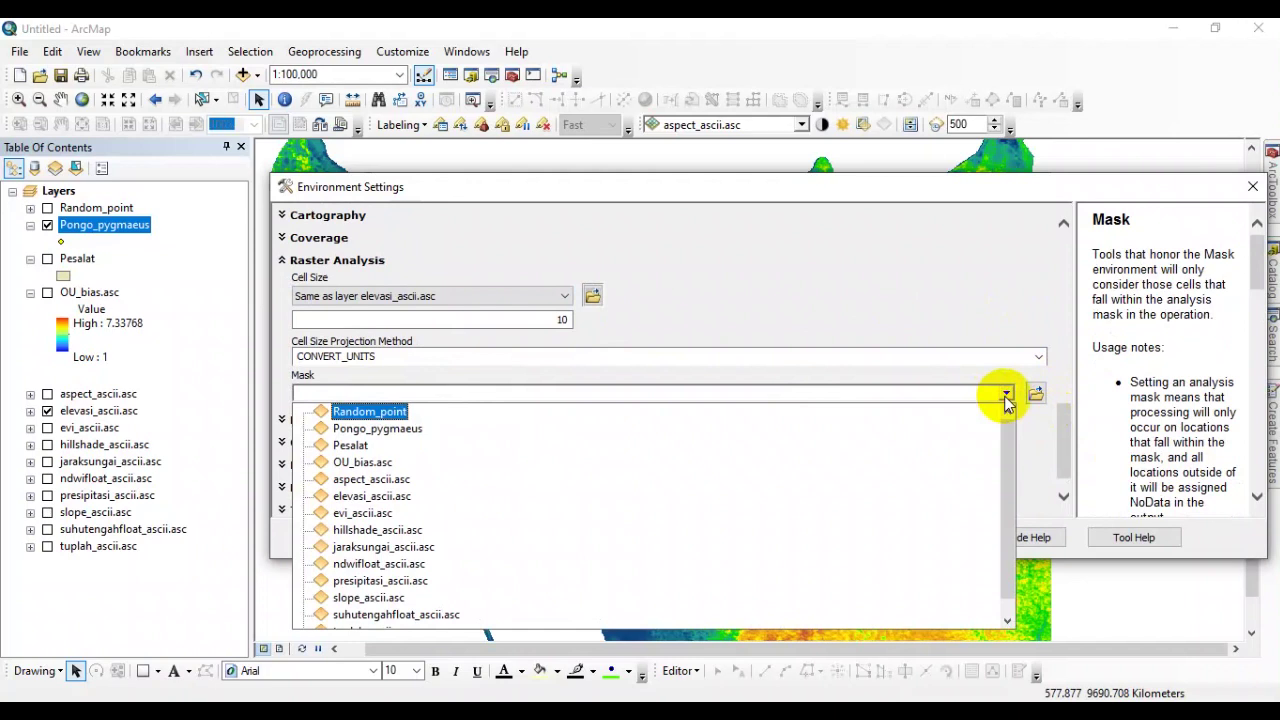
pyautogui.click(364, 497)
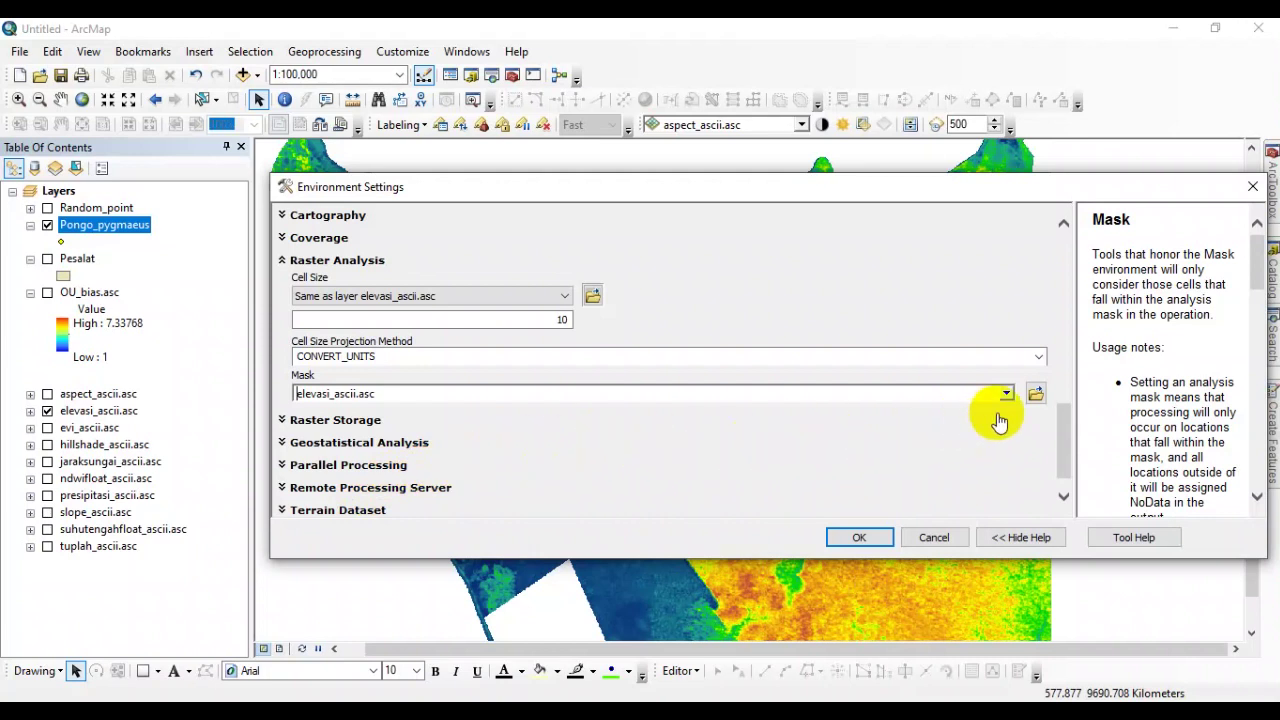
pyautogui.moveTo(1062, 427); pyautogui.dragTo(1065, 450)
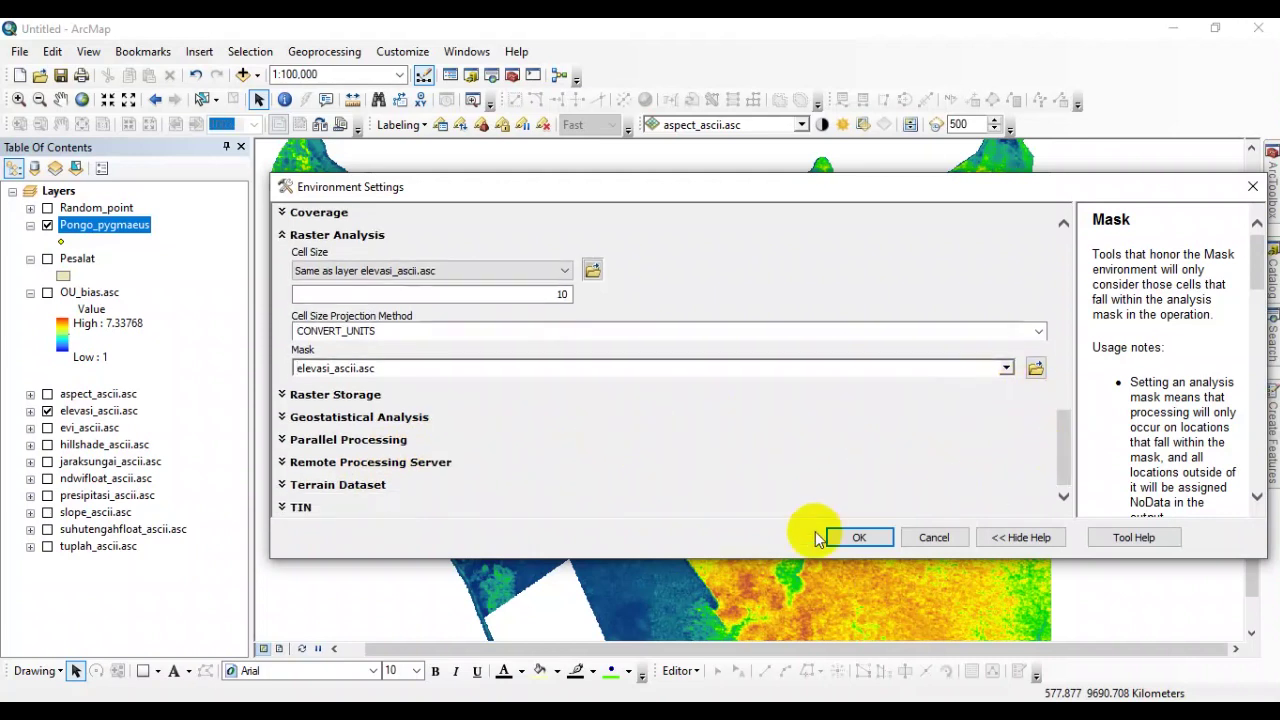
pyautogui.click(843, 533)
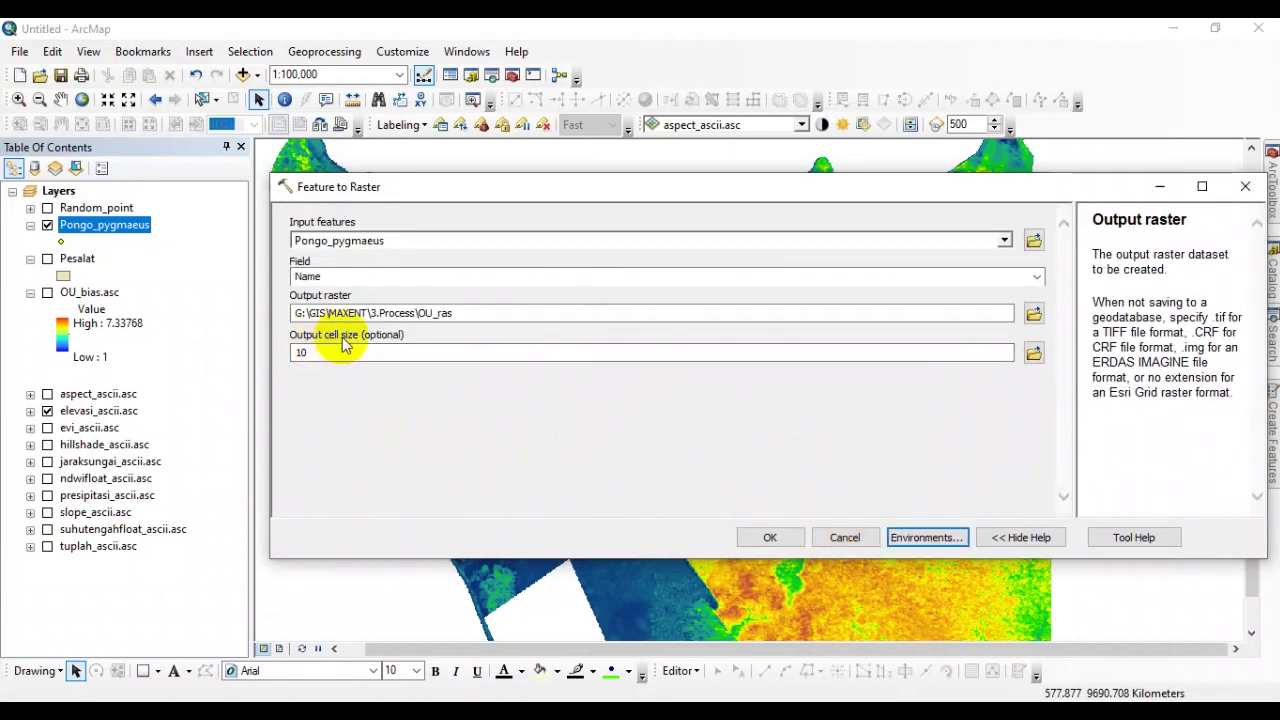
# - Run the Feature to Raster conversion of Pongo_pygmaeus to OU_ras with an output cell size of 10
pyautogui.click(300, 352)
pyautogui.press('Delete')
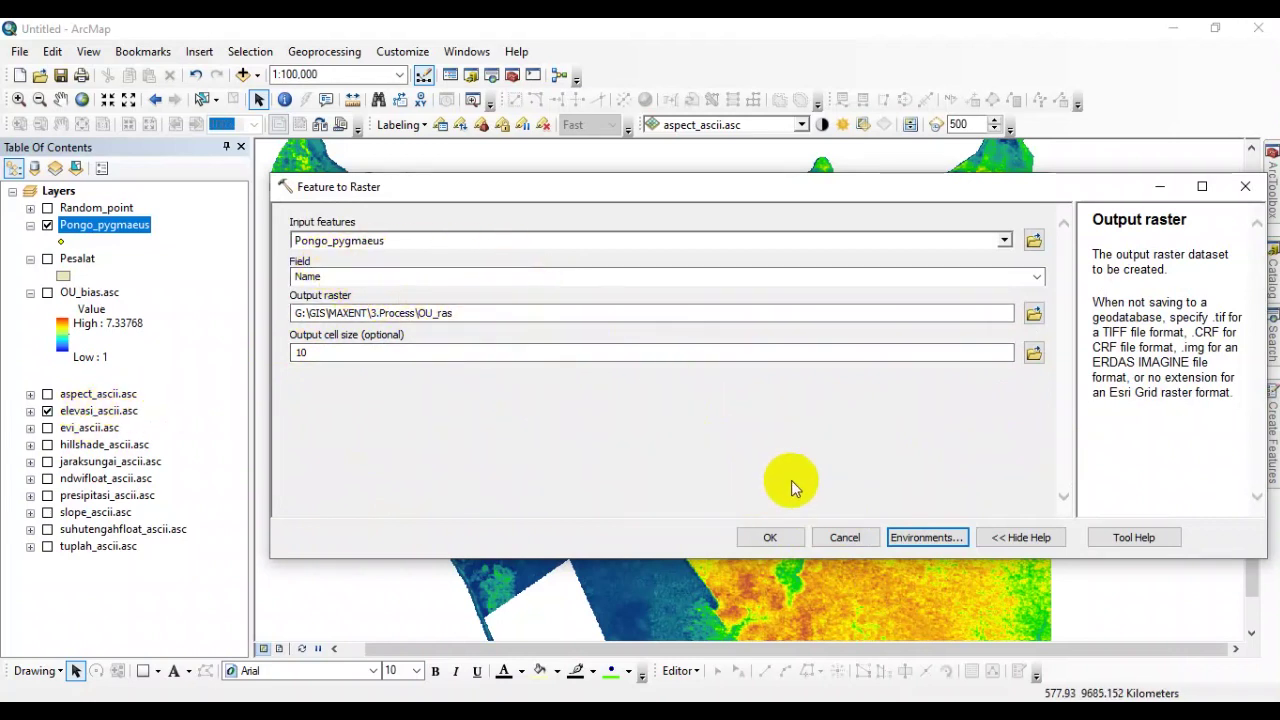
pyautogui.click(767, 542)
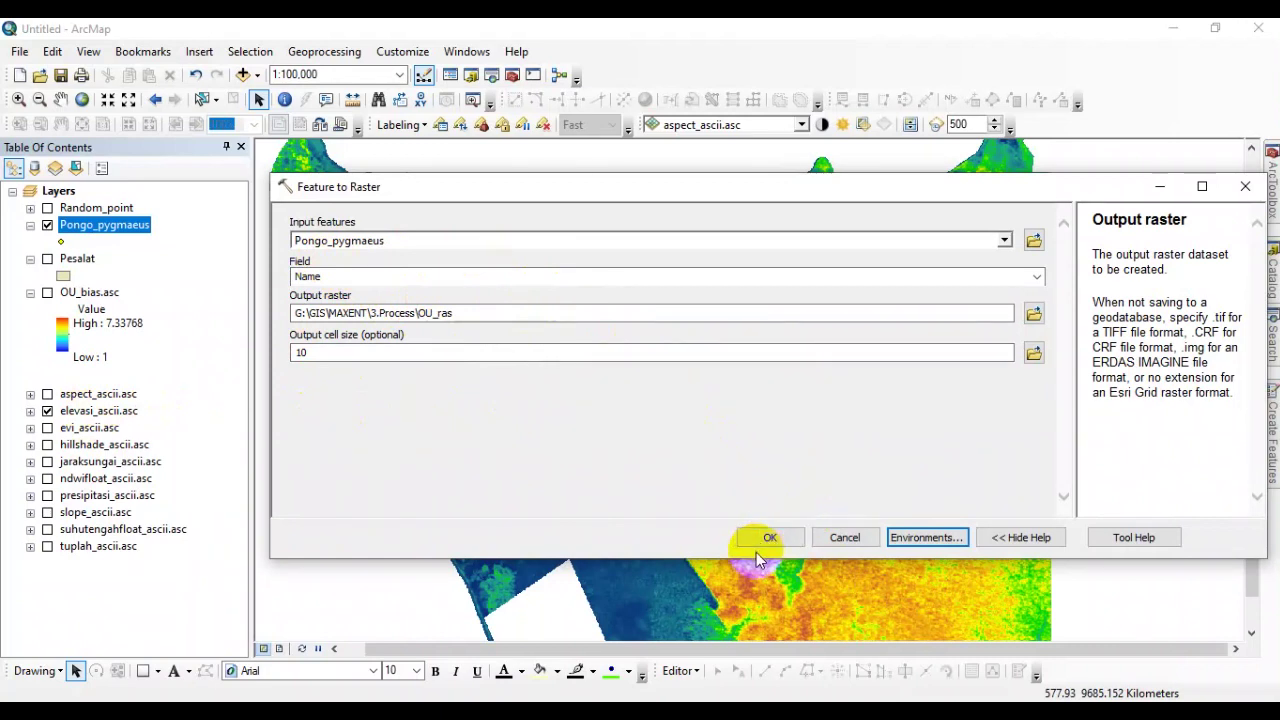
pyautogui.click(770, 541)
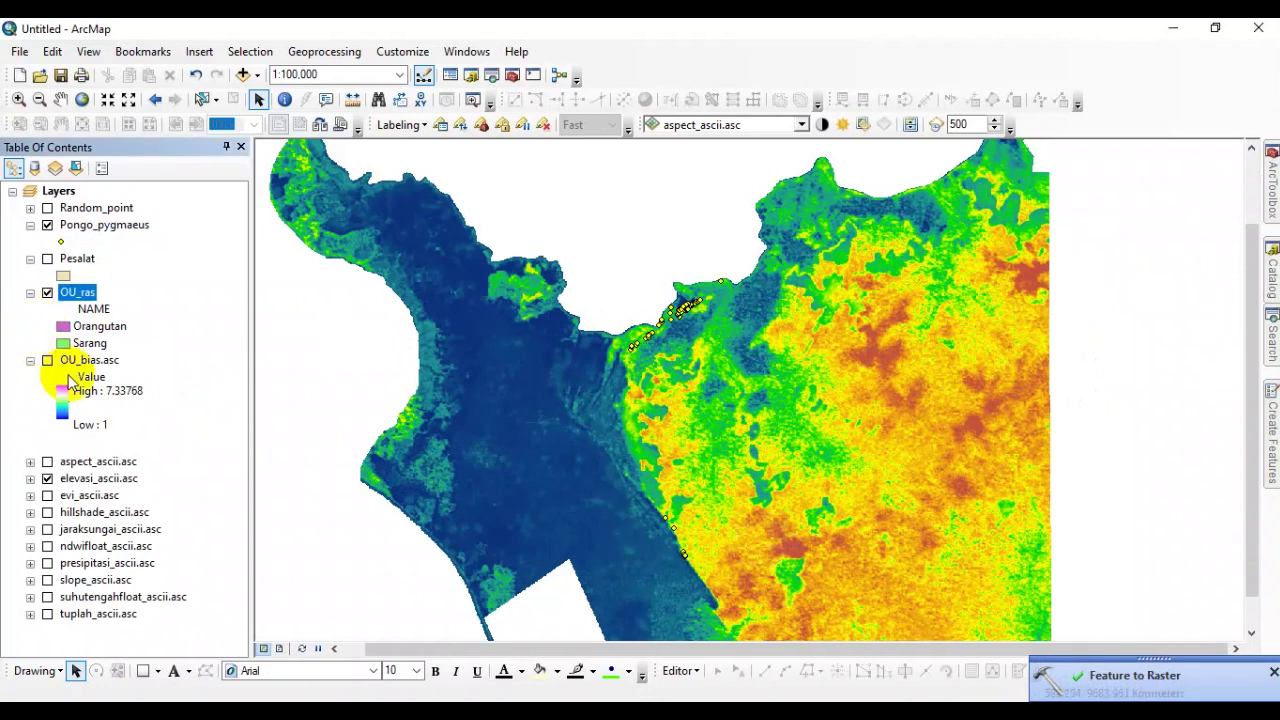
# - Hide the Pongo_pygmaeus and elevasi_ascii.asc layers and inspect the cells of the OU_ras raster
pyautogui.click(47, 226)
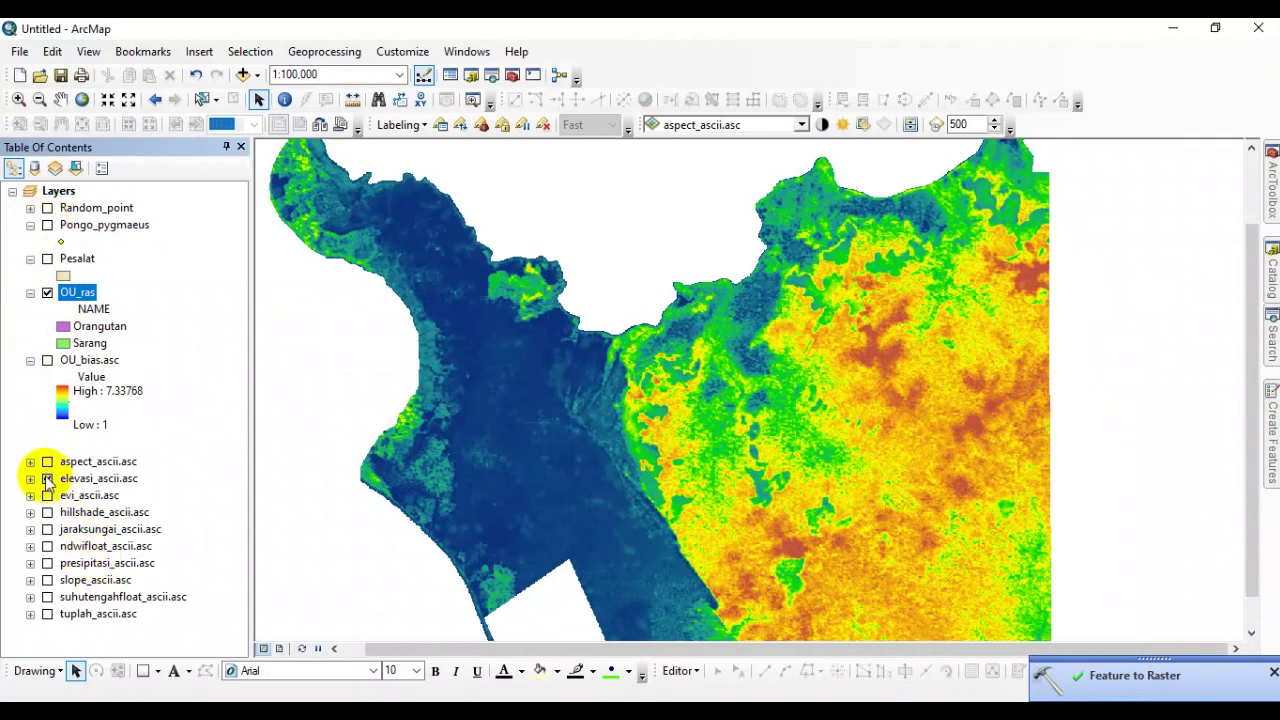
pyautogui.scroll(1, 689, 296)
pyautogui.scroll(5, 689, 296)
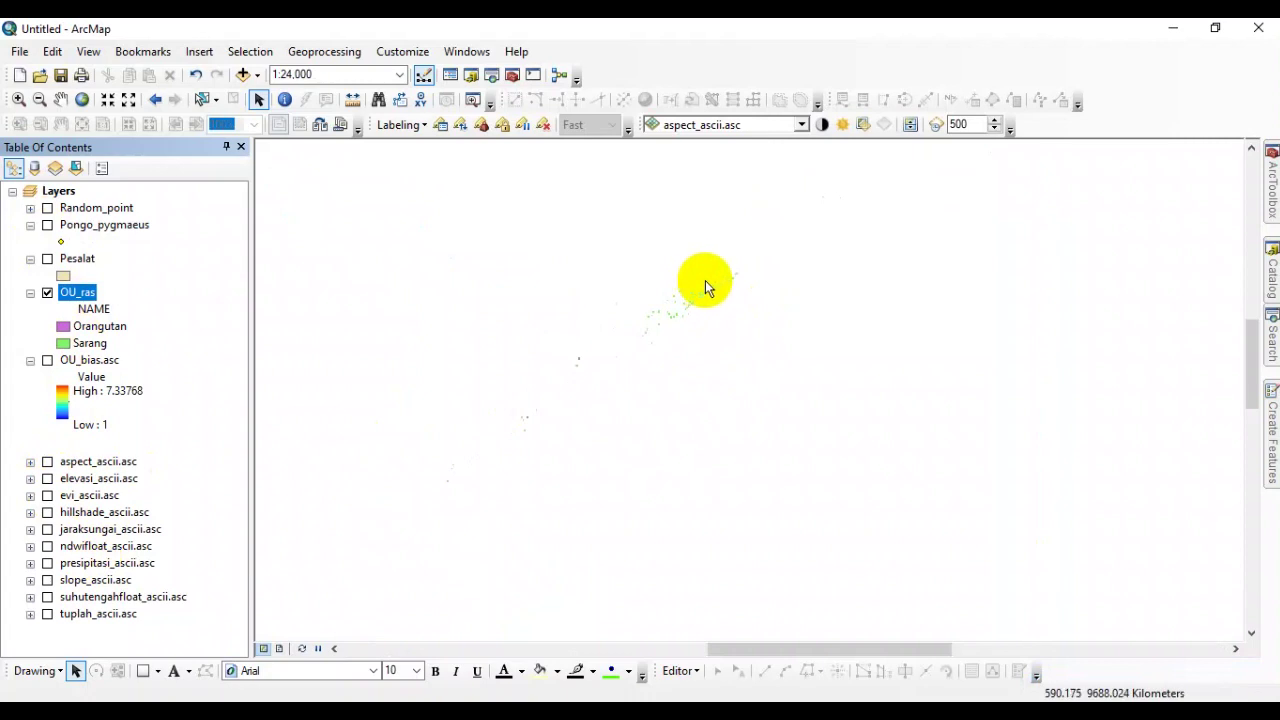
pyautogui.scroll(4, 709, 276)
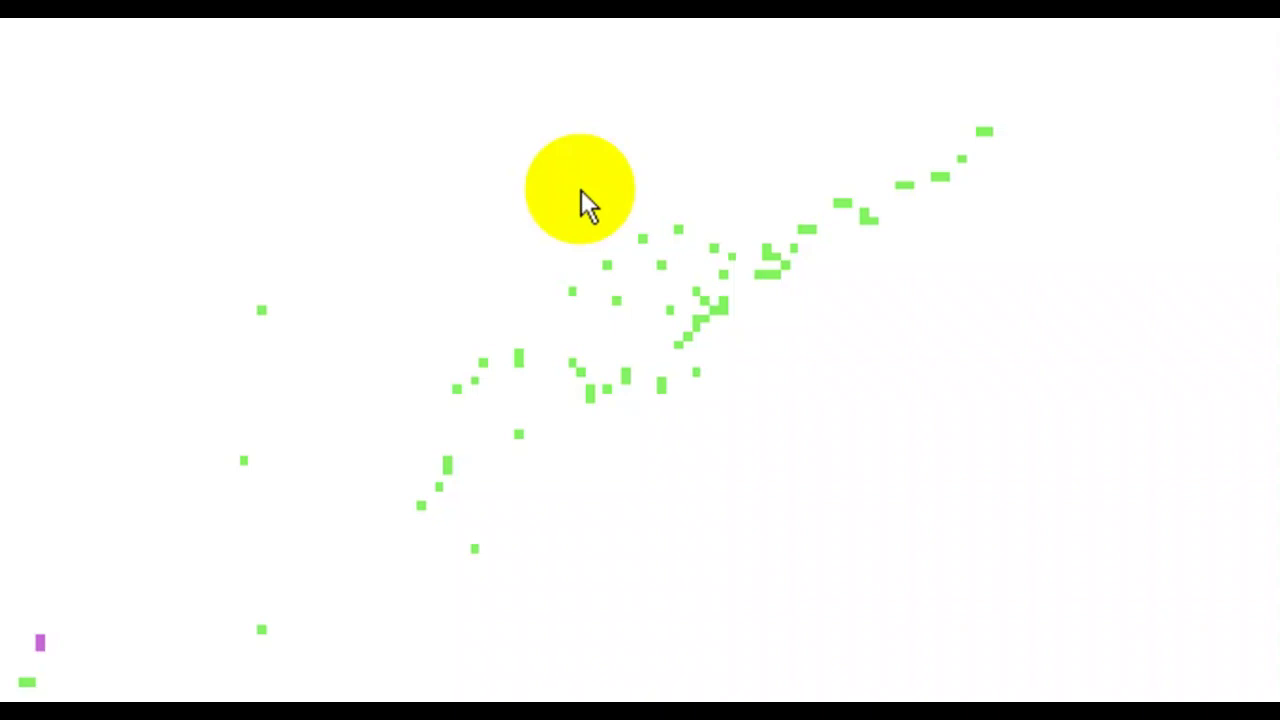
# - Show OU_bias.asc beneath OU_ras to compare the bias values with the presence cells, and hide it again
pyautogui.click(94, 316)
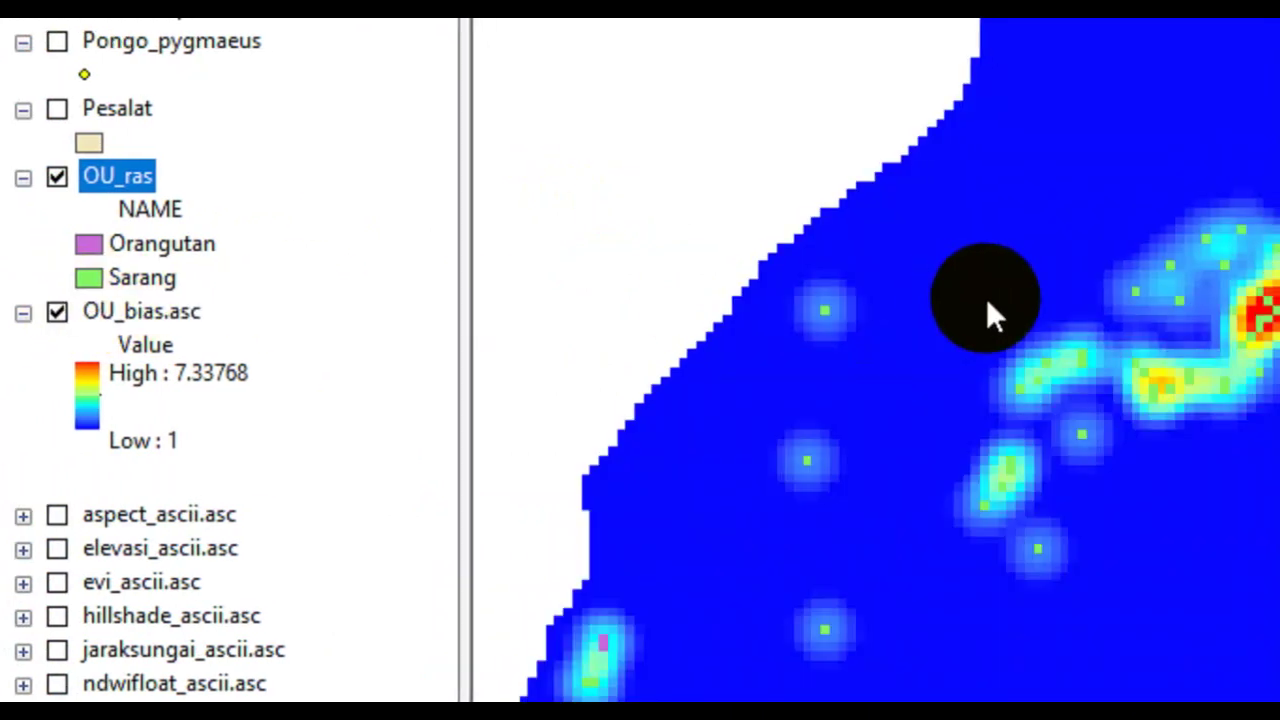
pyautogui.scroll(-6, 1278, 296)
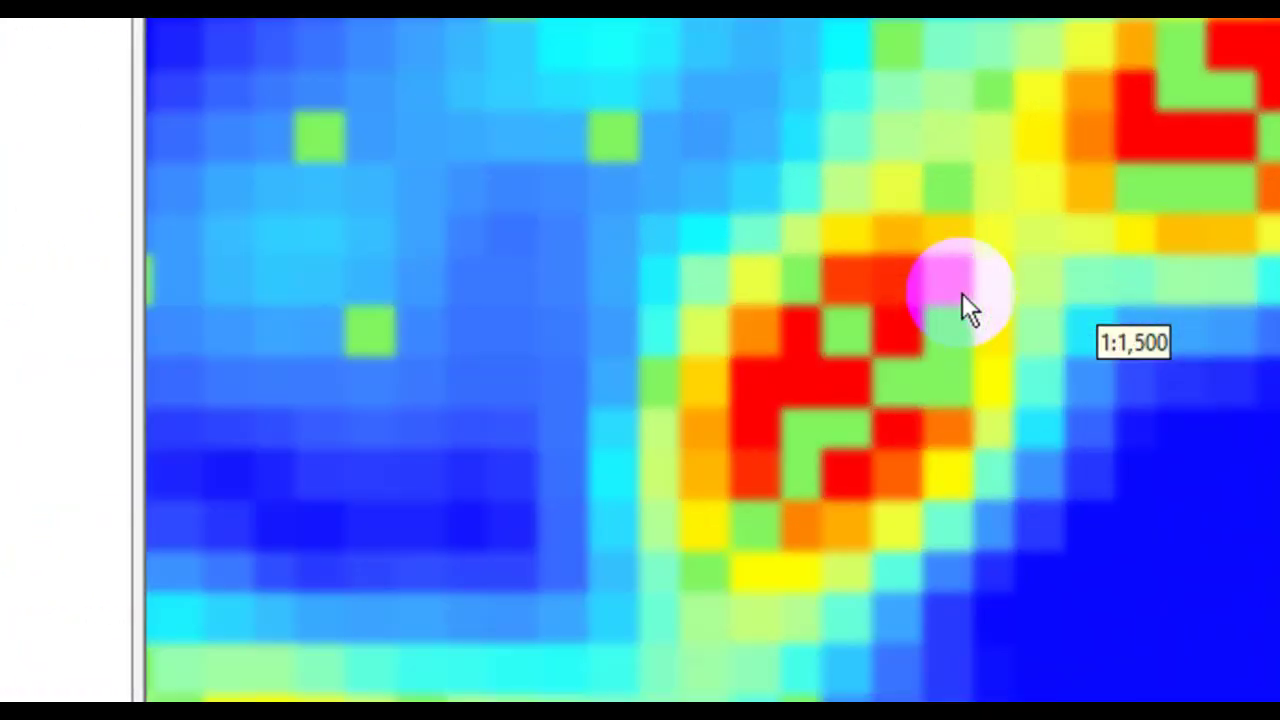
pyautogui.scroll(-2, 962, 293)
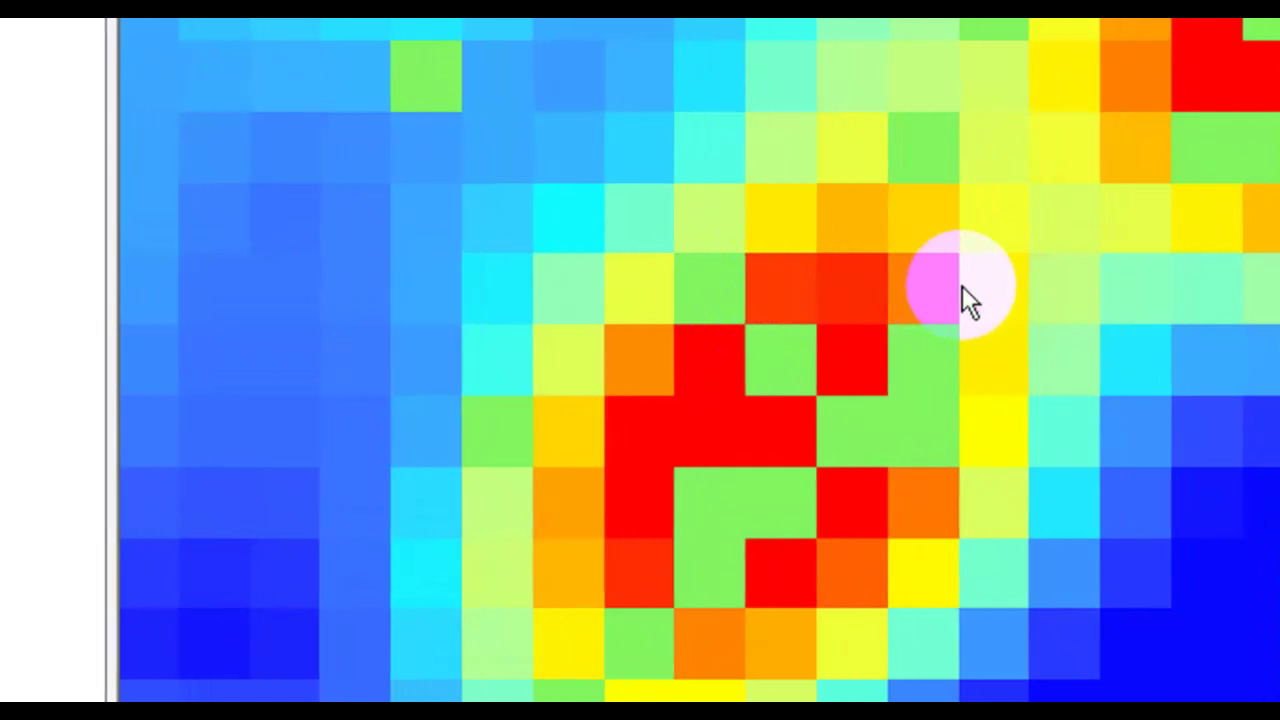
pyautogui.scroll(-2, 962, 285)
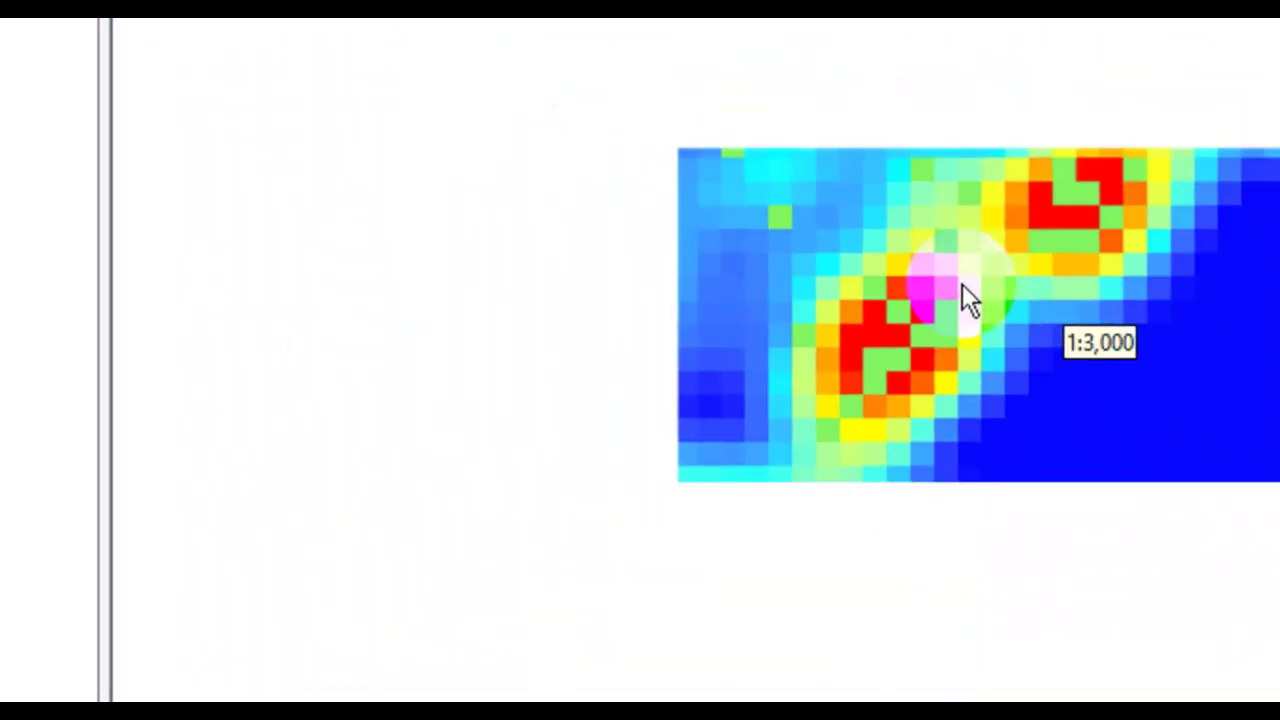
pyautogui.scroll(-3, 962, 283)
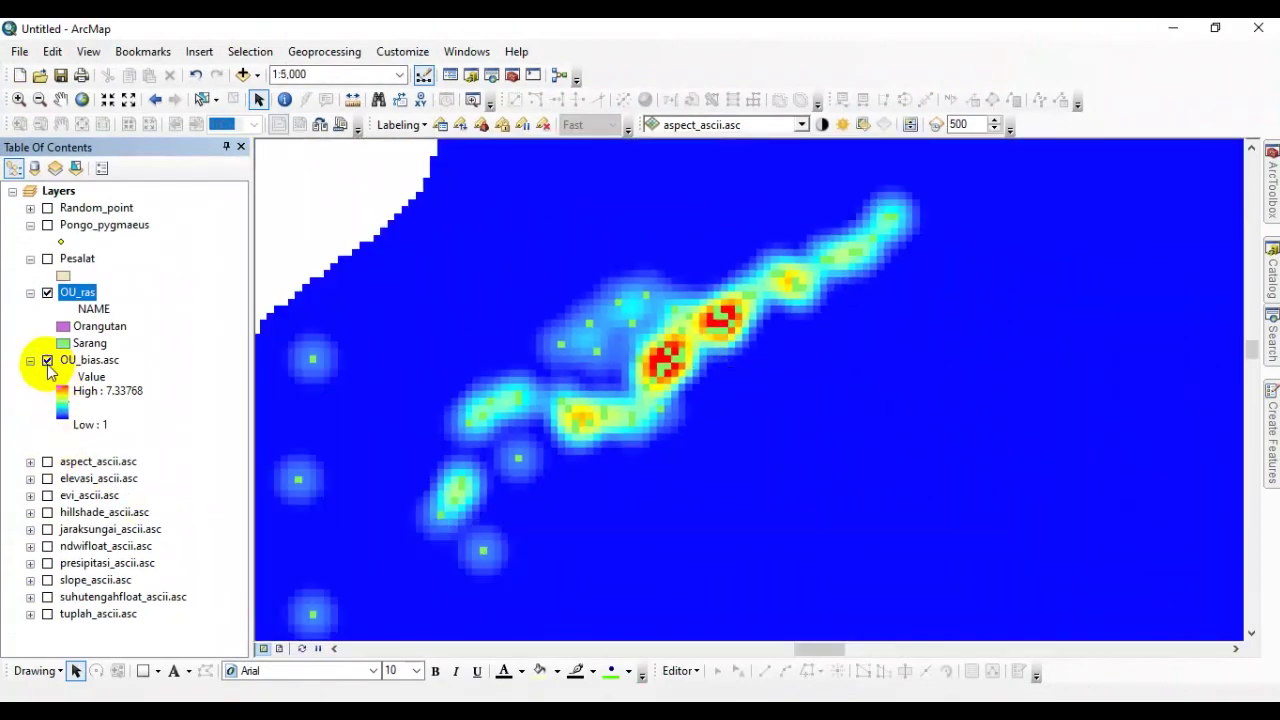
pyautogui.click(47, 361)
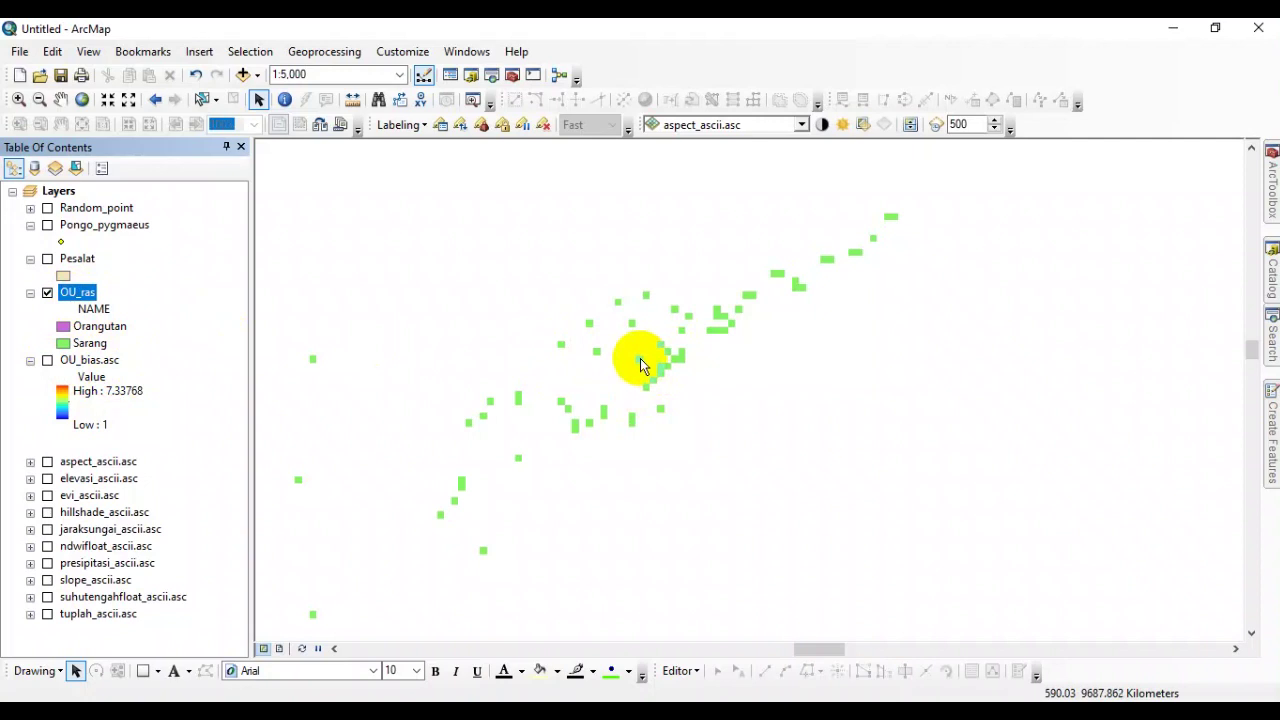
# - Overlay the Pongo_pygmaeus points and OU_ras cells on elevasi_ascii.asc to examine their alignment, and hide the elevation layer again
pyautogui.click(47, 479)
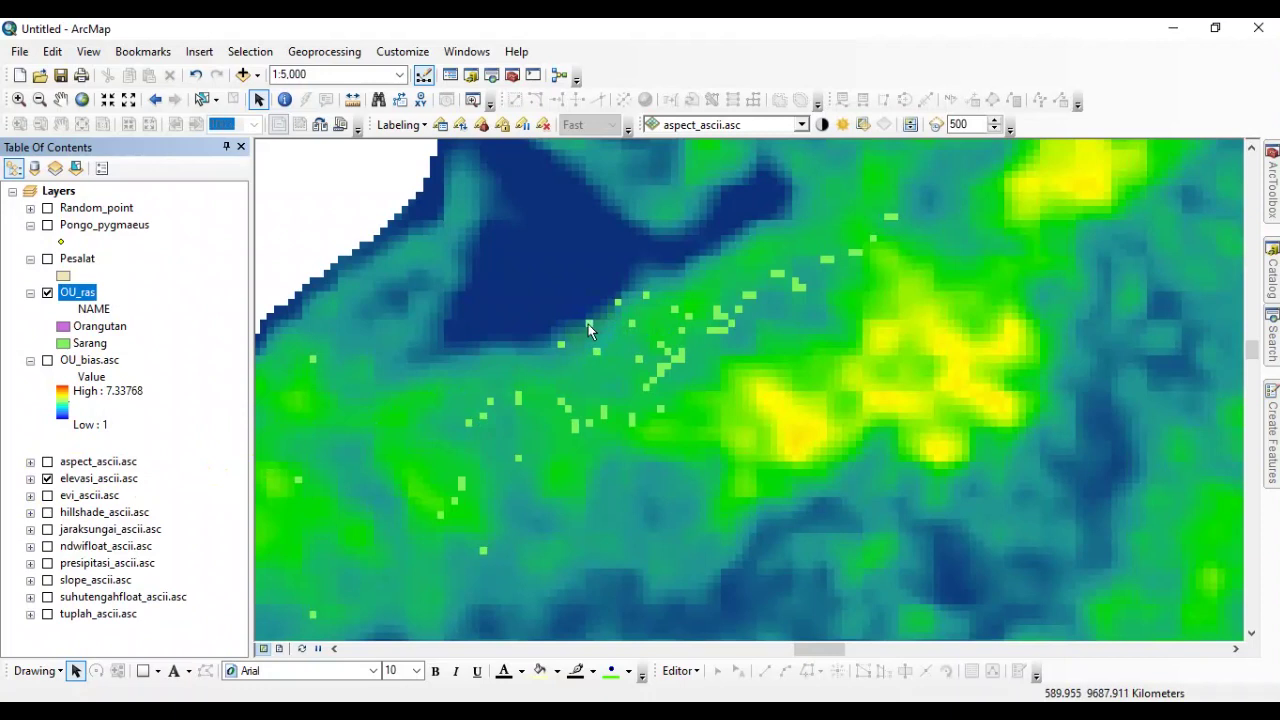
pyautogui.click(49, 225)
pyautogui.scroll(4, 660, 345)
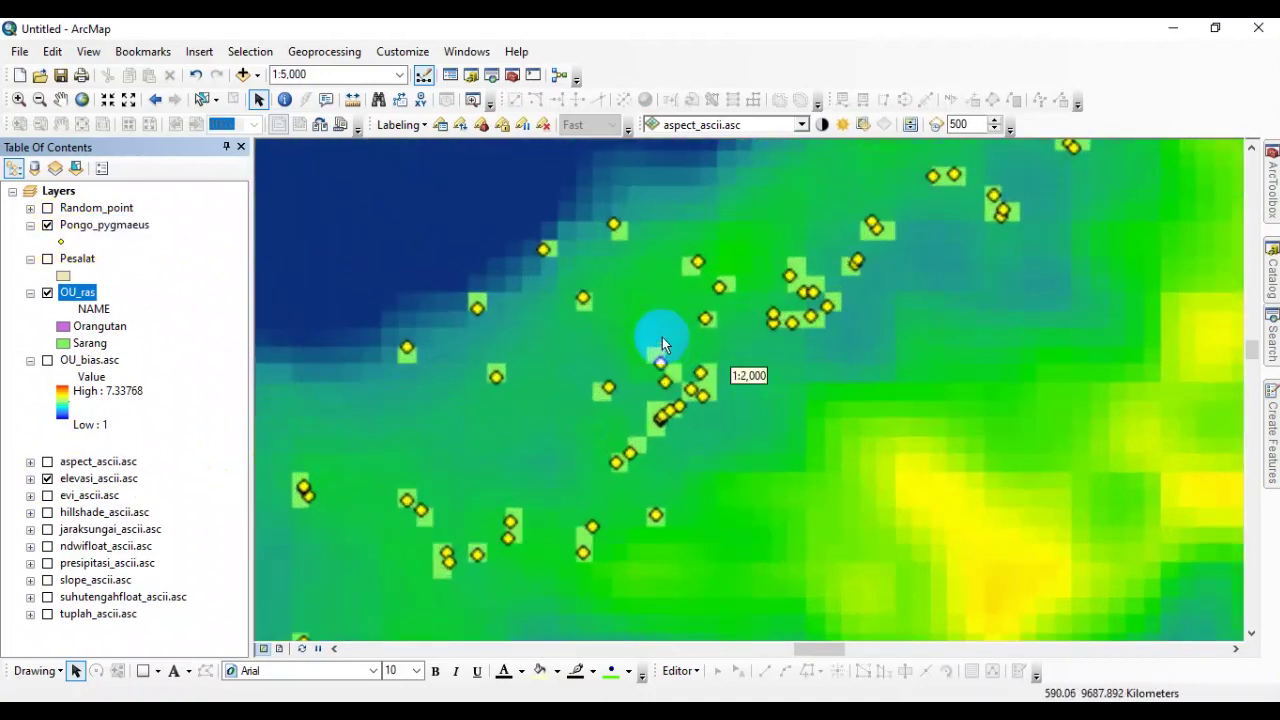
pyautogui.scroll(4, 670, 455)
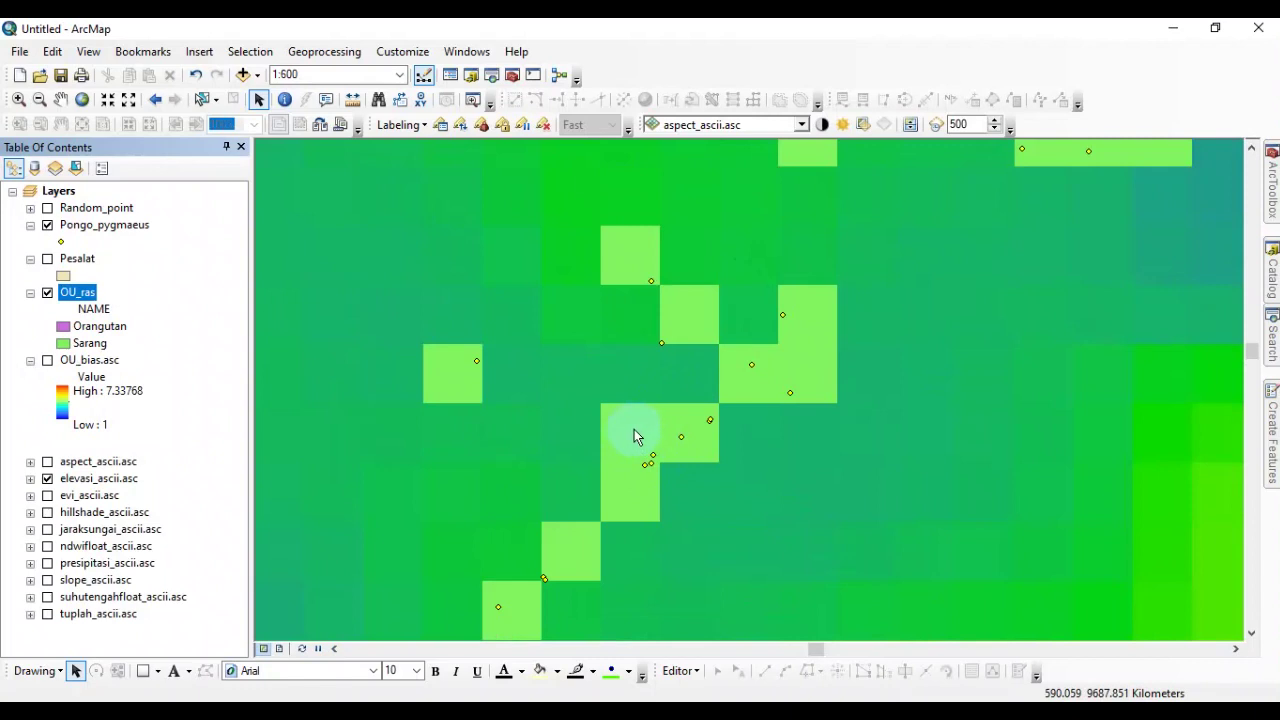
pyautogui.scroll(-2, 753, 355)
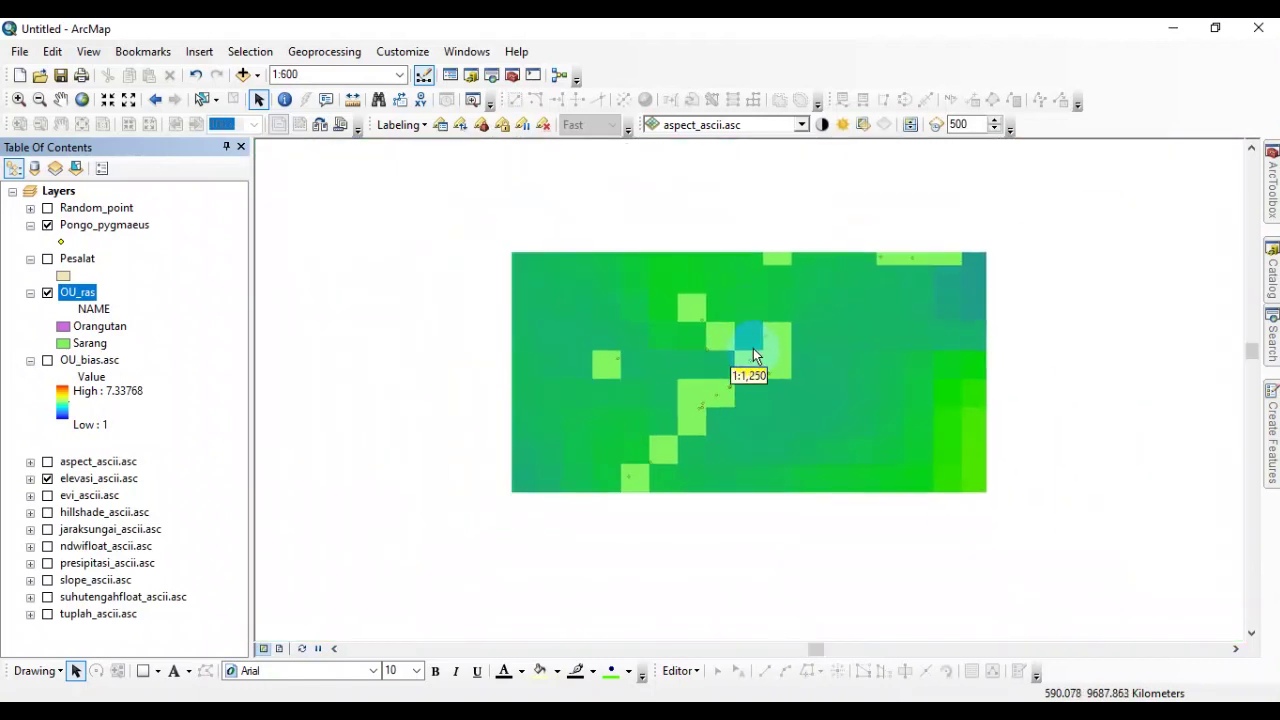
pyautogui.scroll(-1, 735, 360)
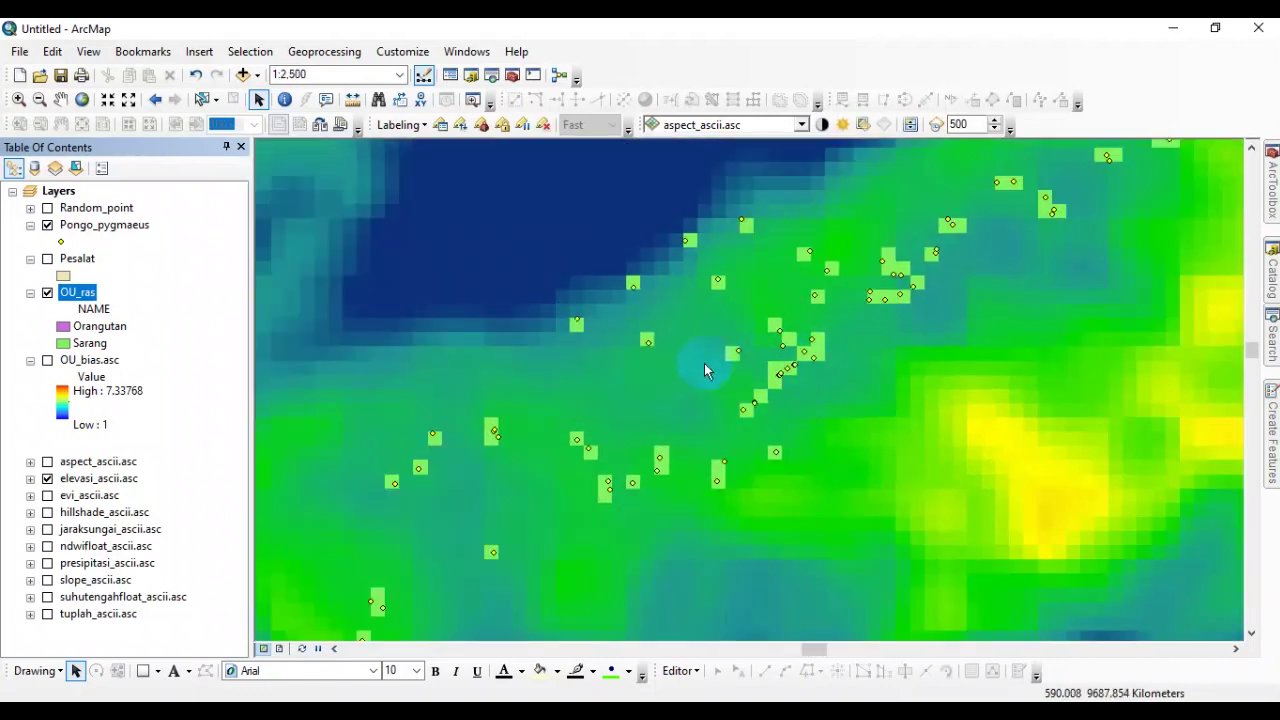
pyautogui.scroll(-1, 716, 361)
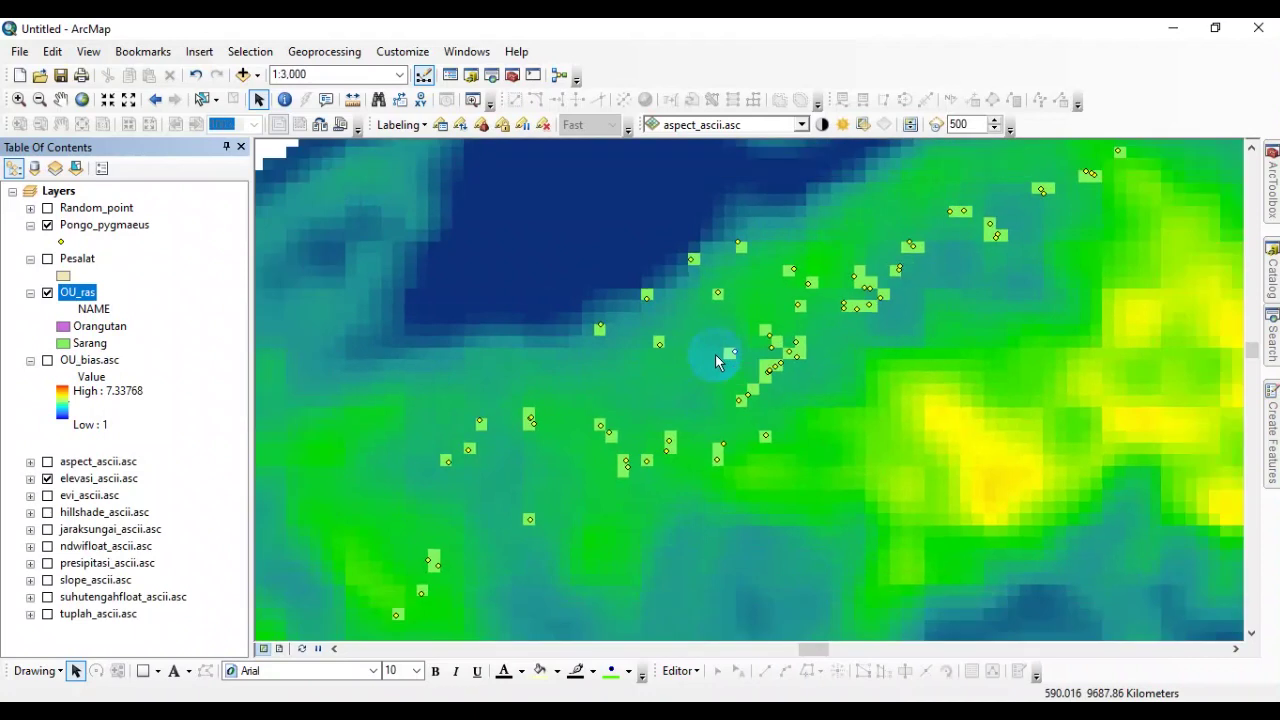
pyautogui.scroll(1, 777, 375)
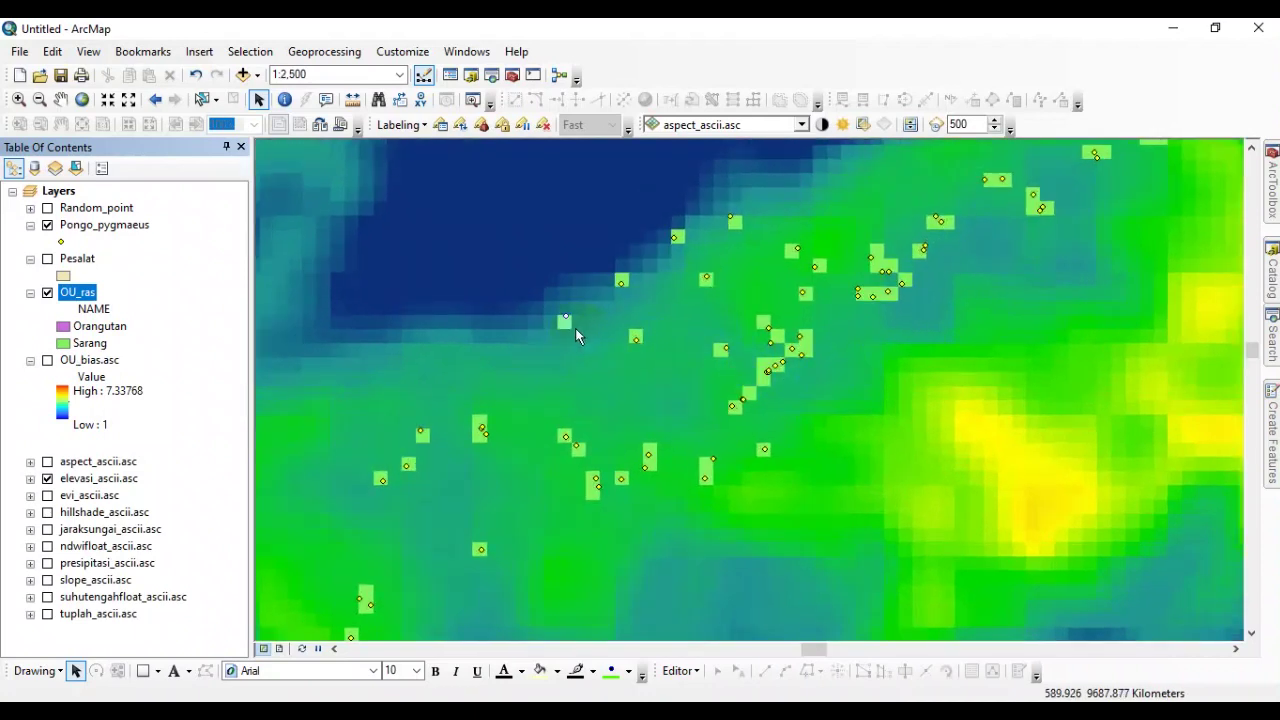
pyautogui.scroll(-1, 575, 330)
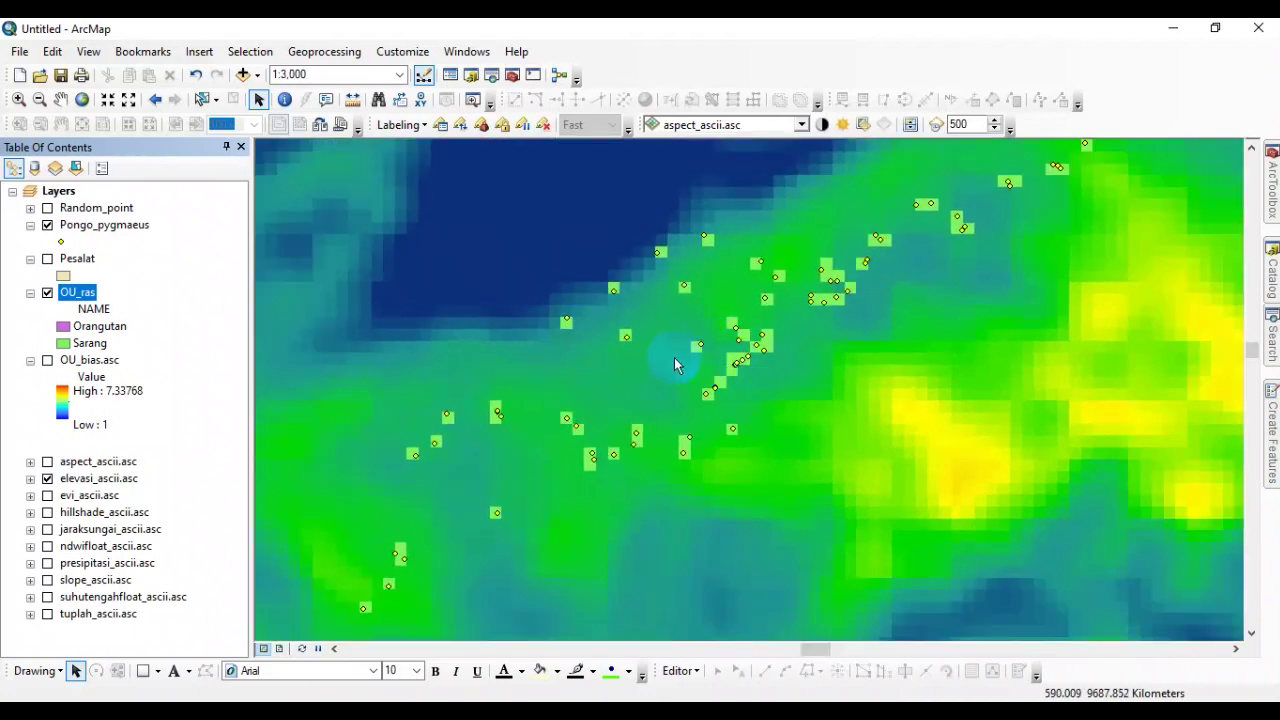
pyautogui.scroll(-1, 665, 360)
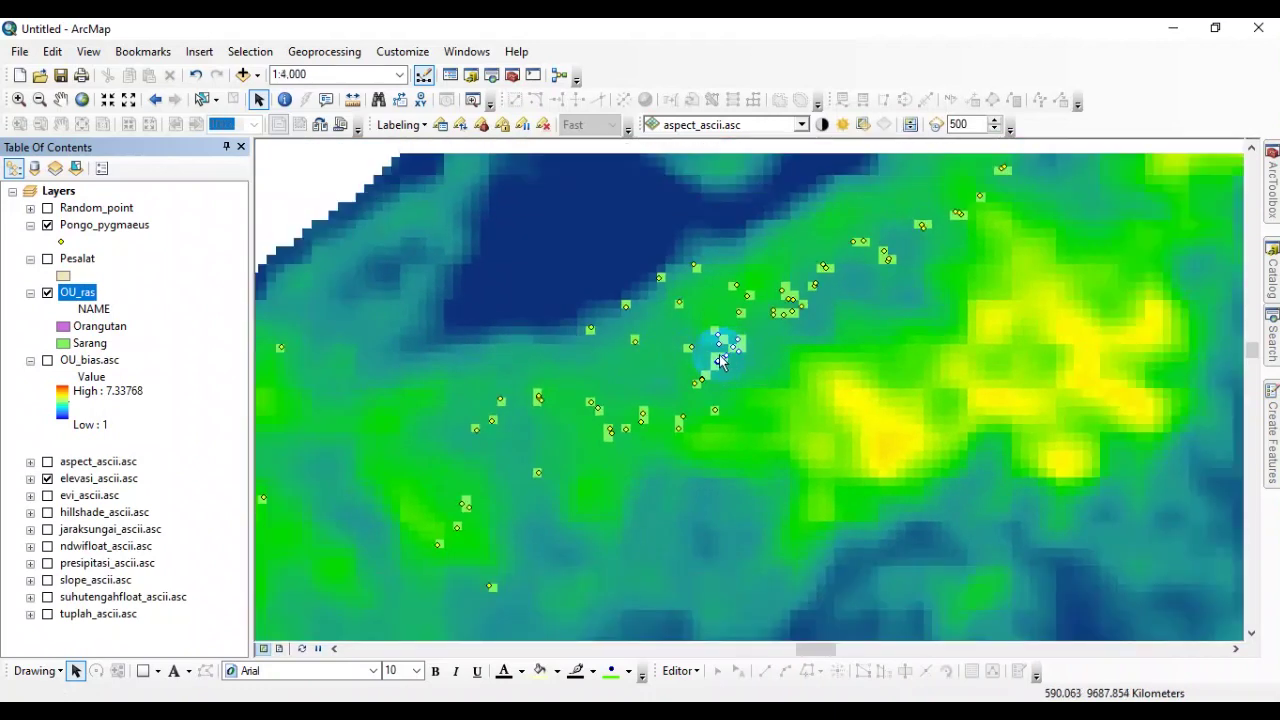
pyautogui.scroll(-3, 725, 358)
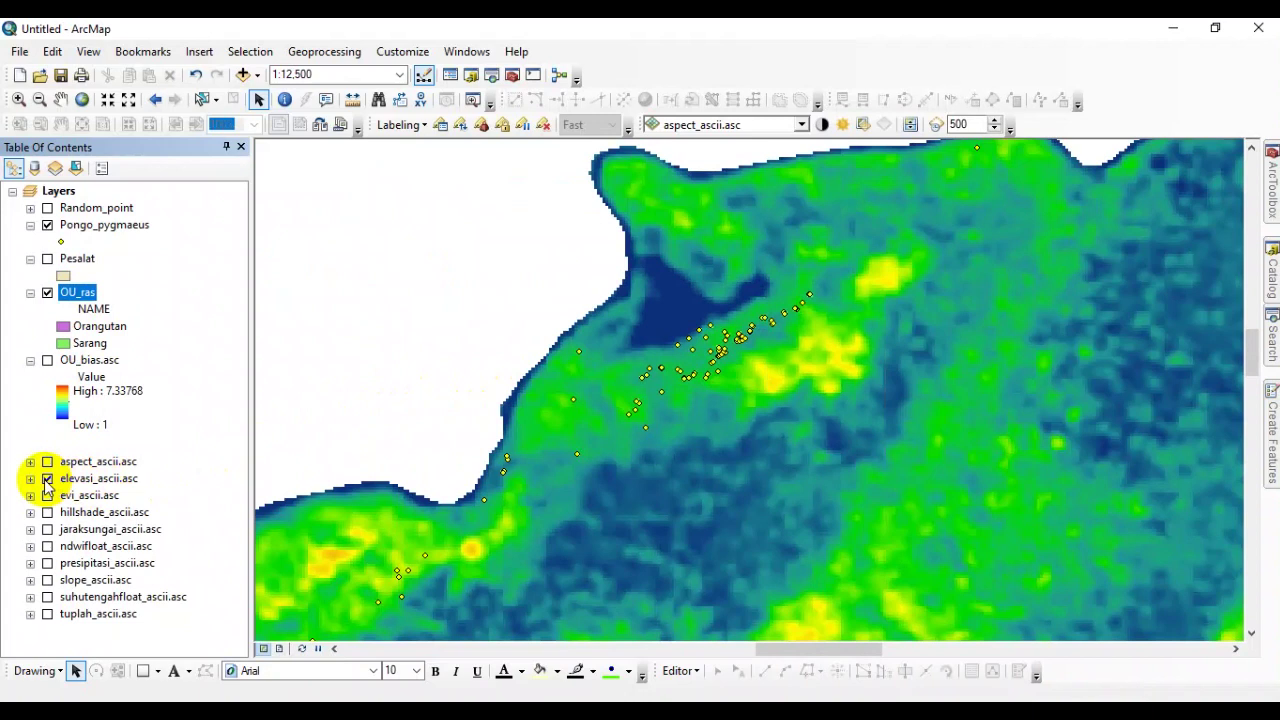
pyautogui.click(47, 480)
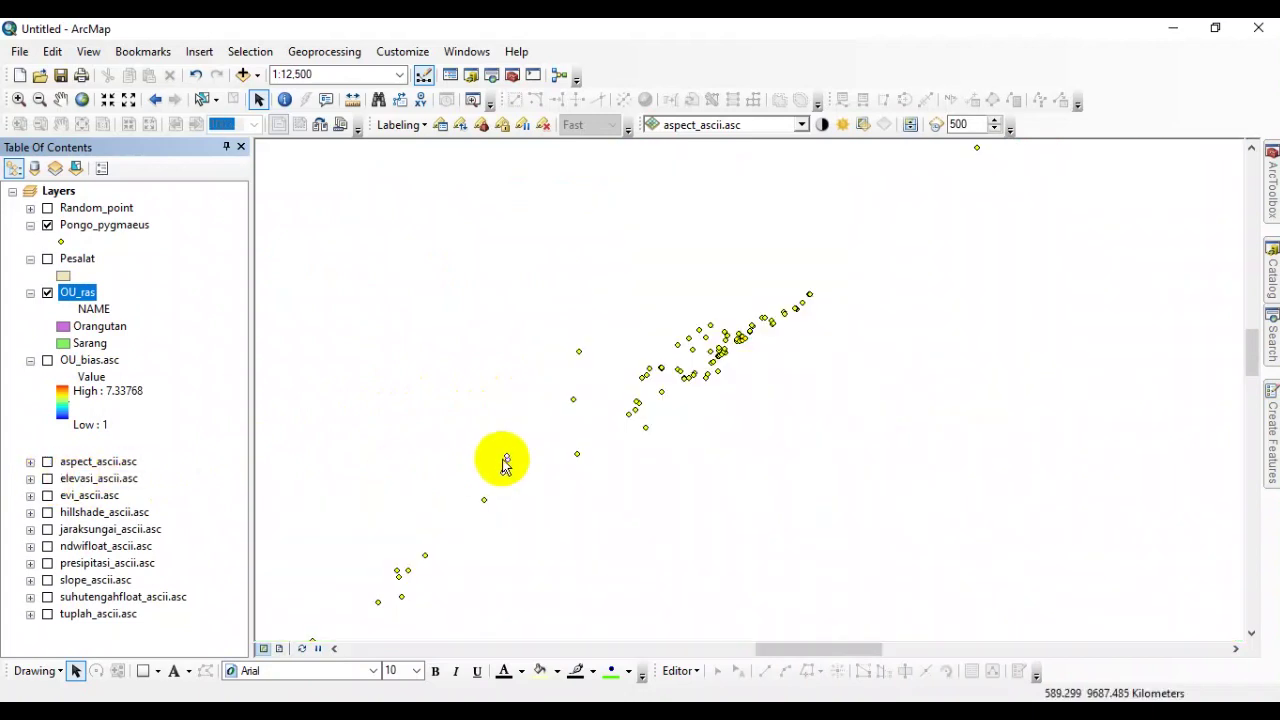
# - Hide the Pongo_pygmaeus points and open the Raster to Point conversion tool
pyautogui.click(47, 226)
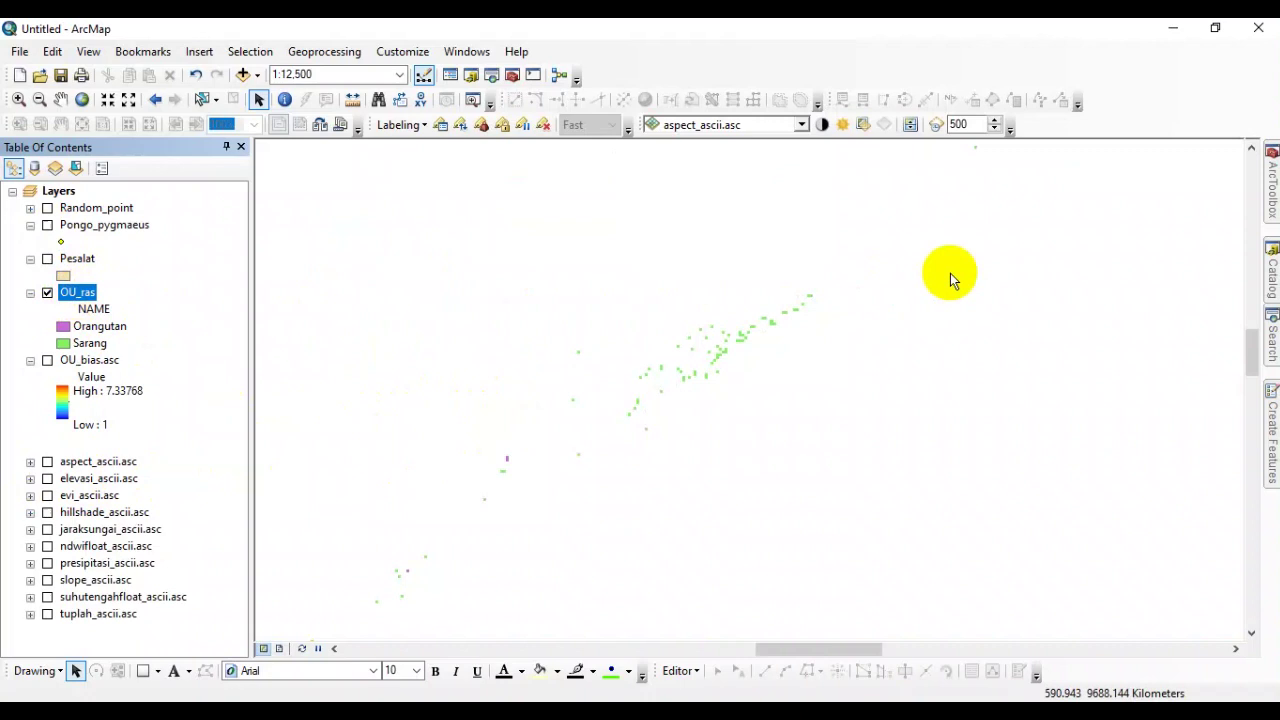
pyautogui.moveTo(1272, 196)
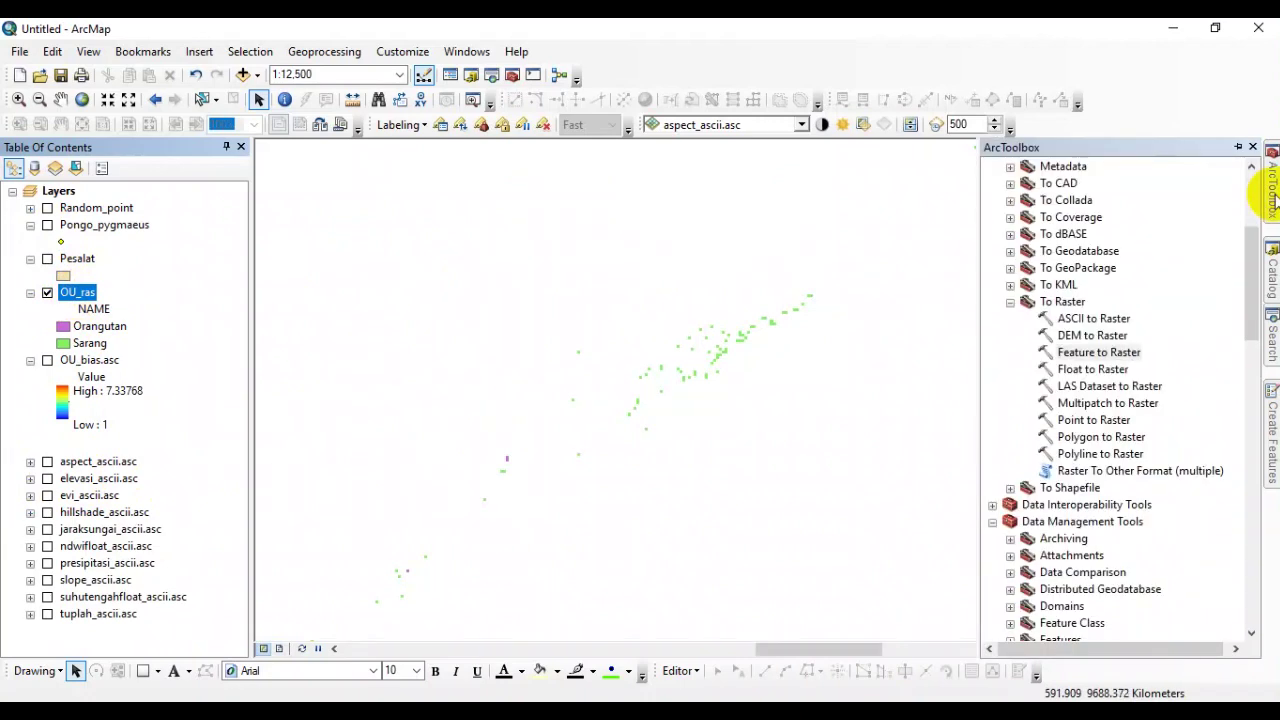
pyautogui.click(1009, 302)
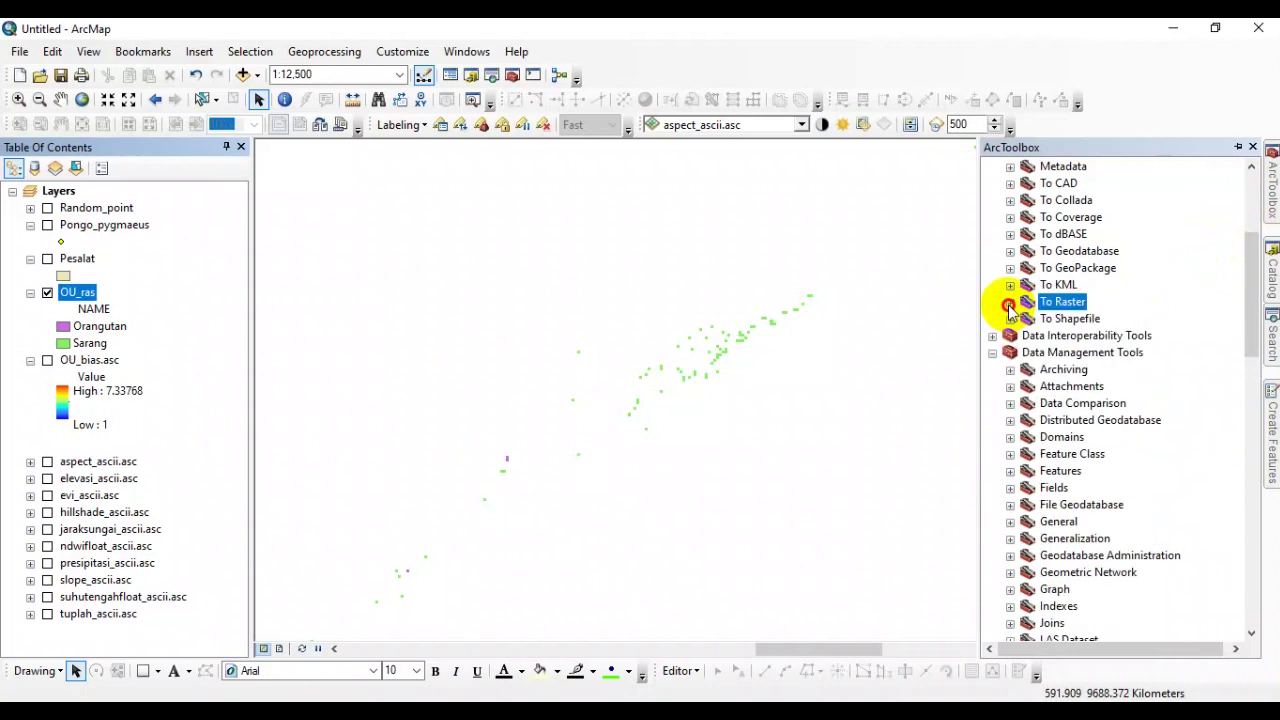
pyautogui.scroll(3, 1126, 283)
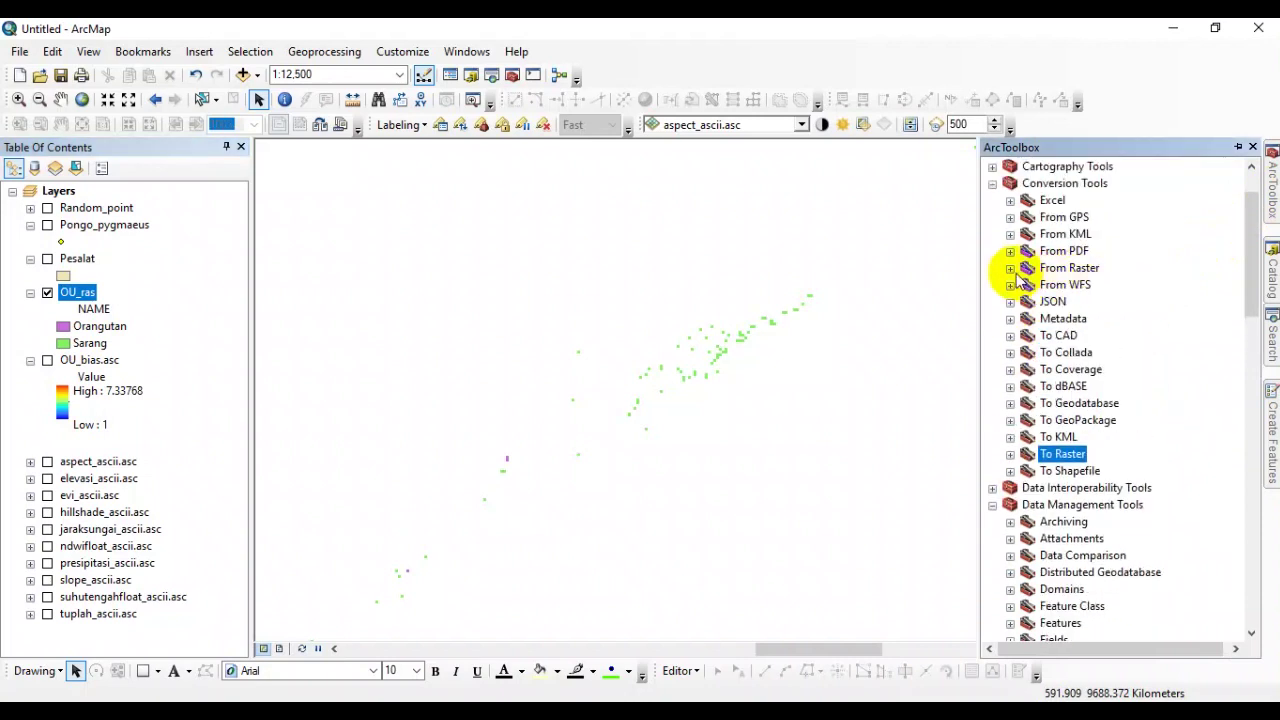
pyautogui.click(1060, 268)
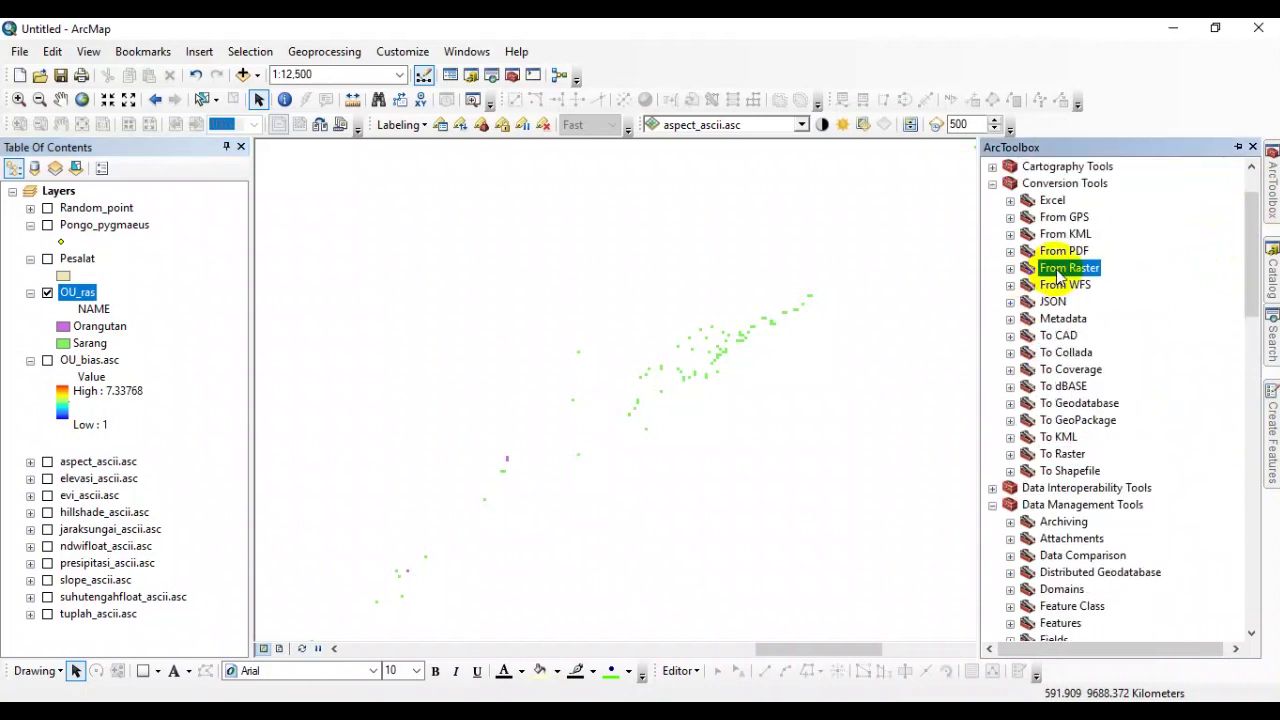
pyautogui.click(1062, 183)
pyautogui.click(1068, 268)
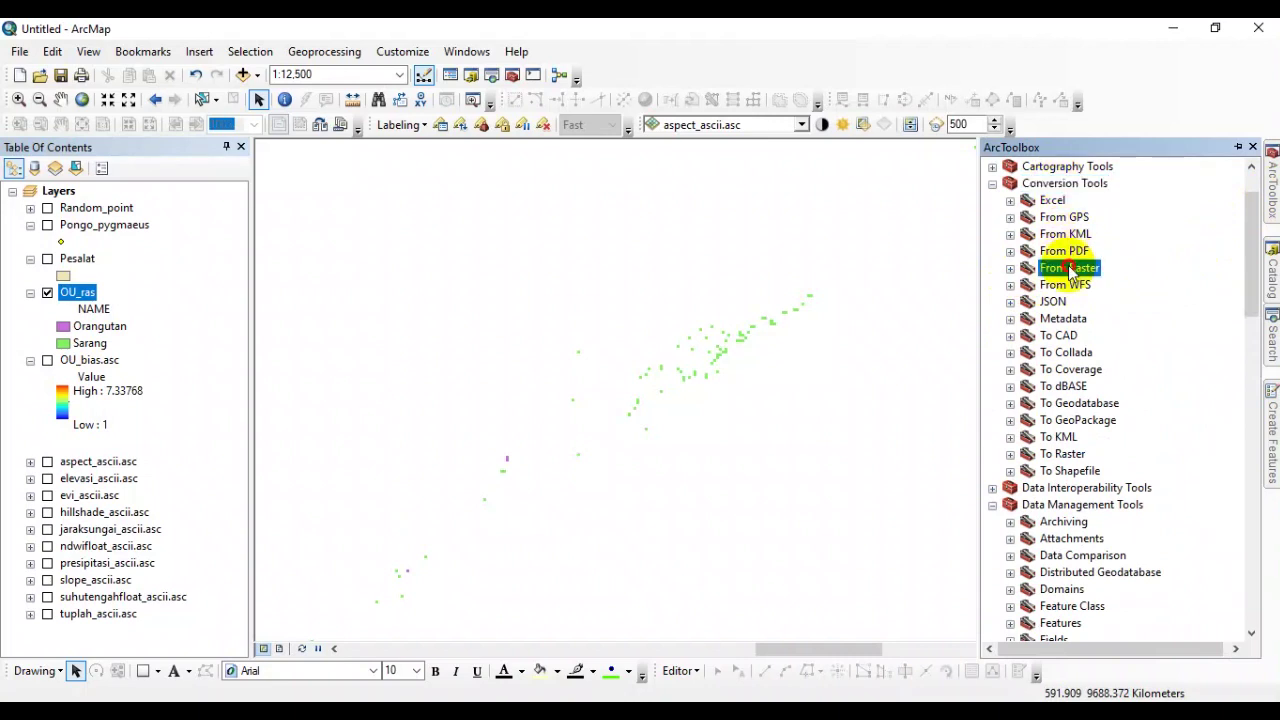
pyautogui.click(1010, 268)
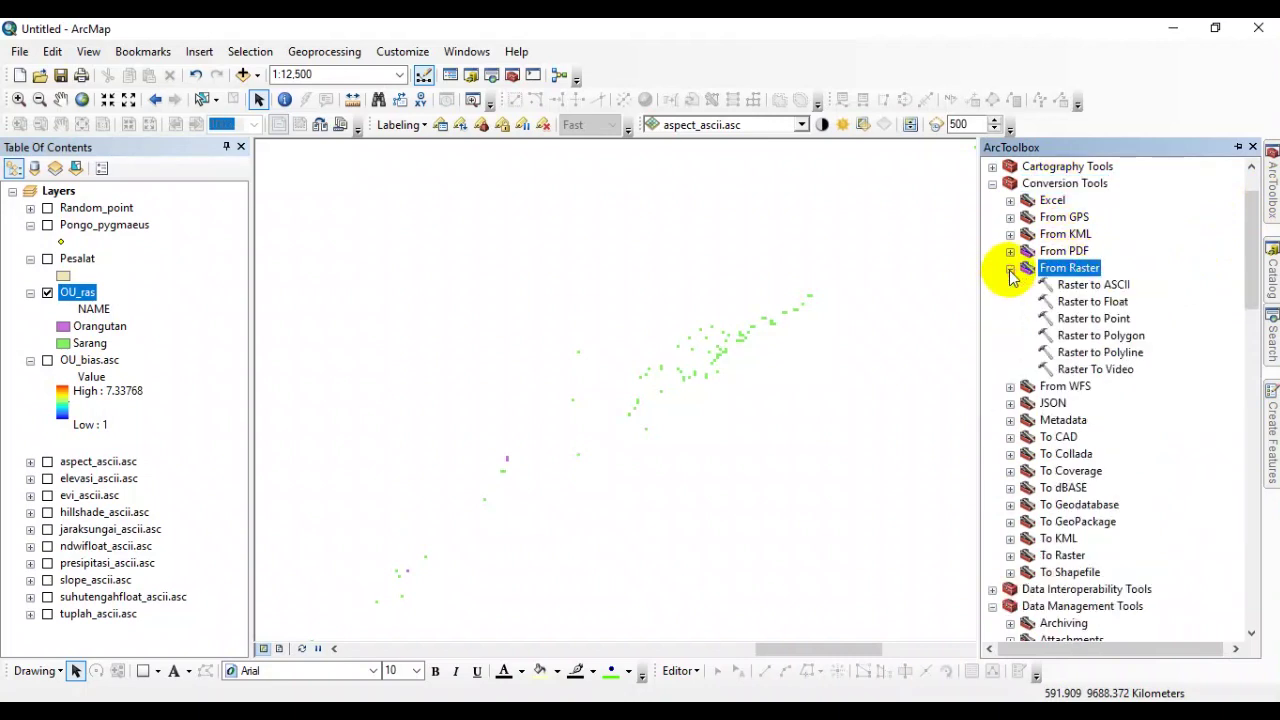
pyautogui.doubleClick(1101, 320)
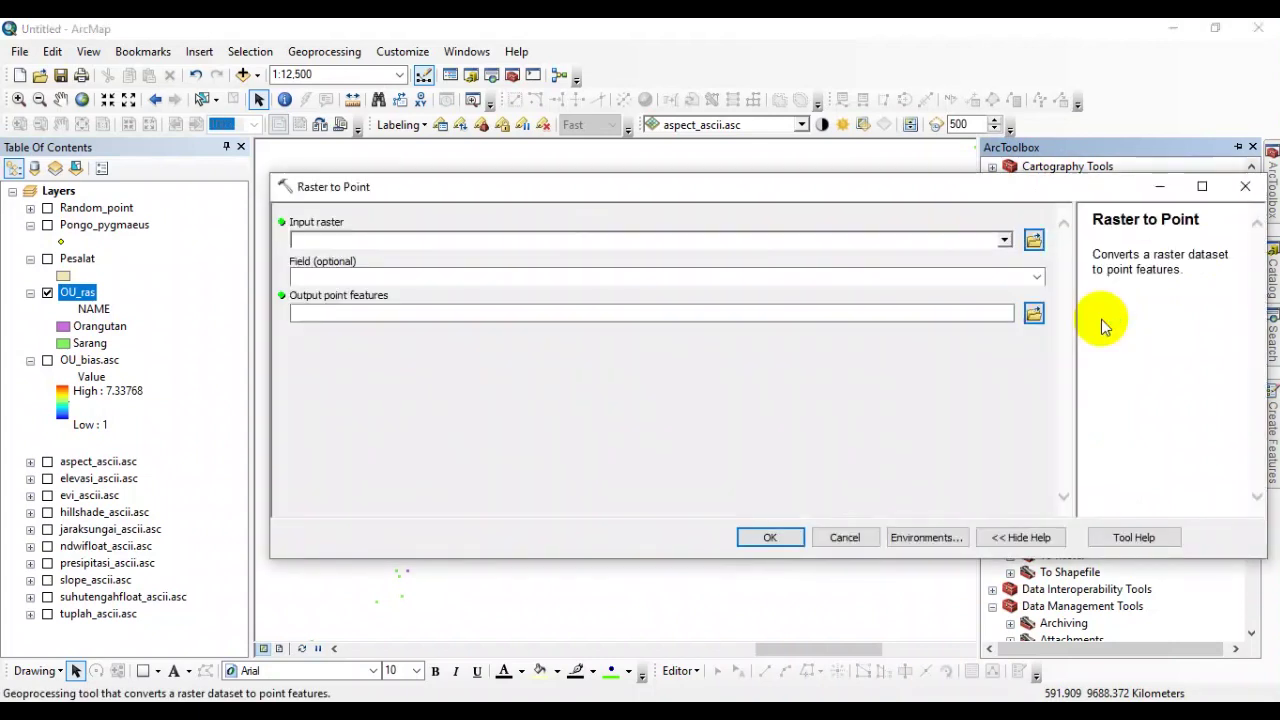
# - Convert the OU_ras raster to points with the VALUE field, saving the output as OU_ras1.shp in the MAXENT 3.Process folder
pyautogui.click(118, 296)
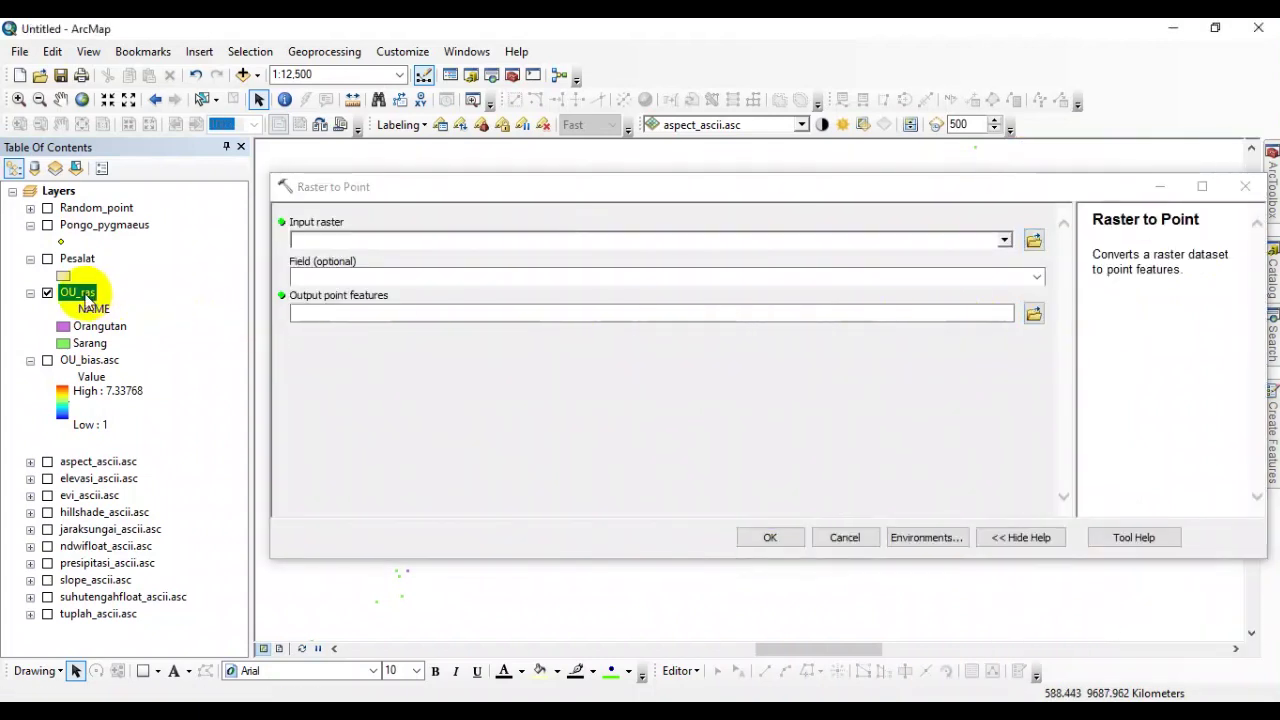
pyautogui.moveTo(88, 300); pyautogui.dragTo(355, 238)
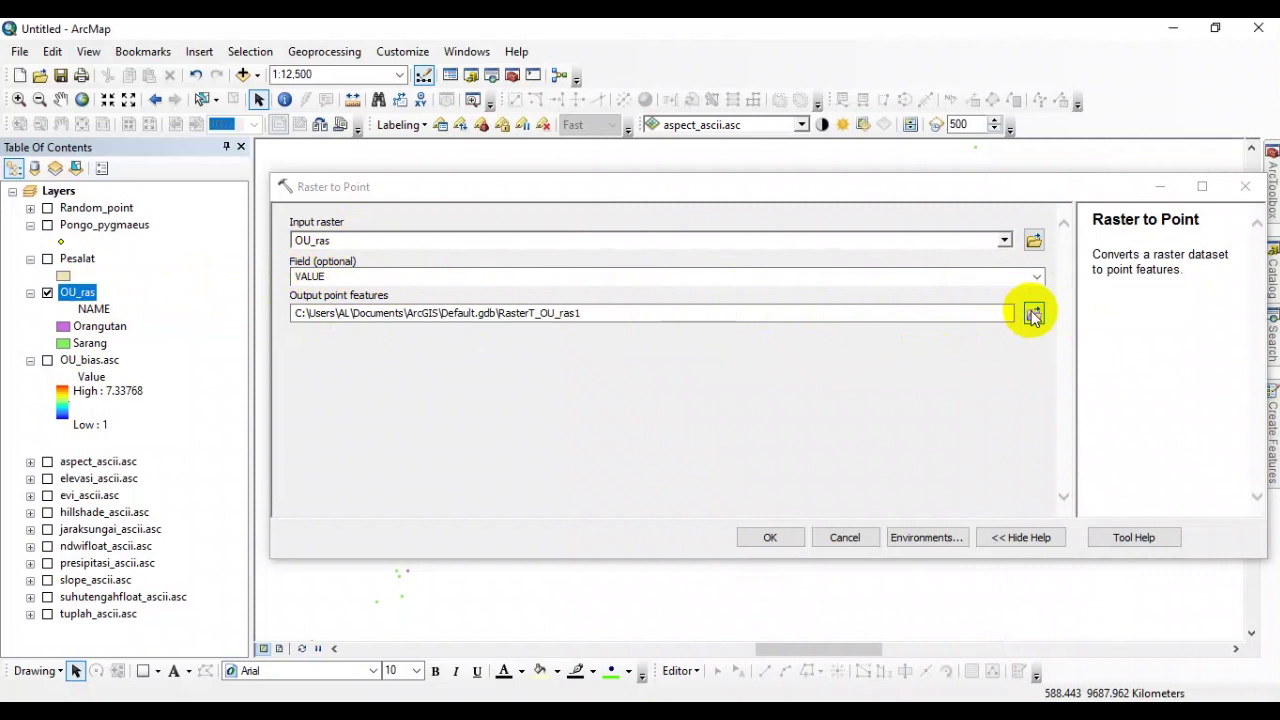
pyautogui.click(1034, 315)
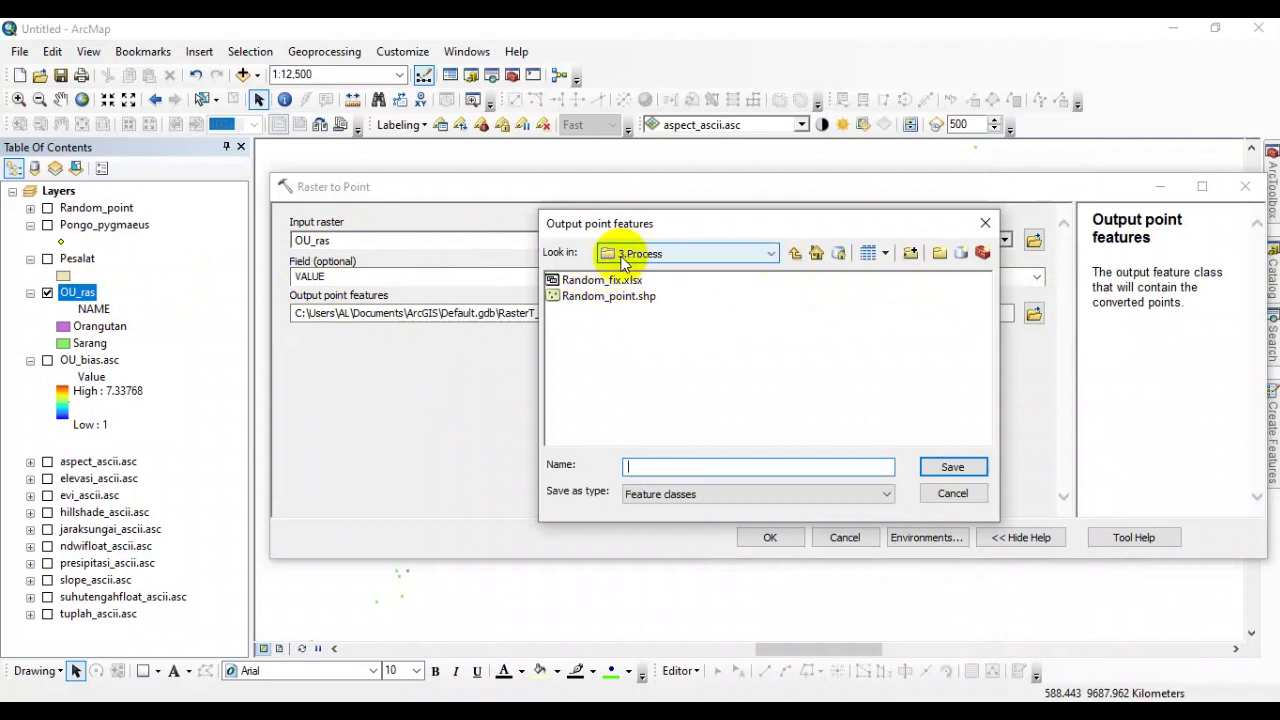
pyautogui.click(795, 253)
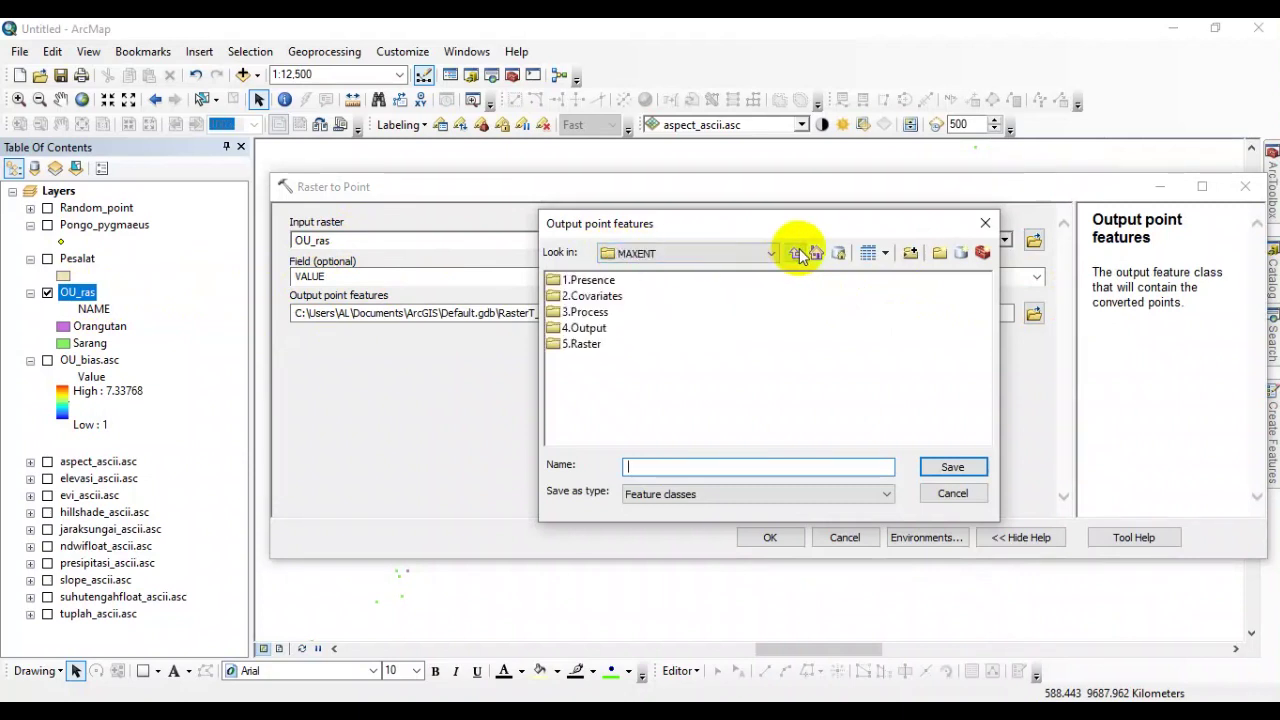
pyautogui.doubleClick(600, 315)
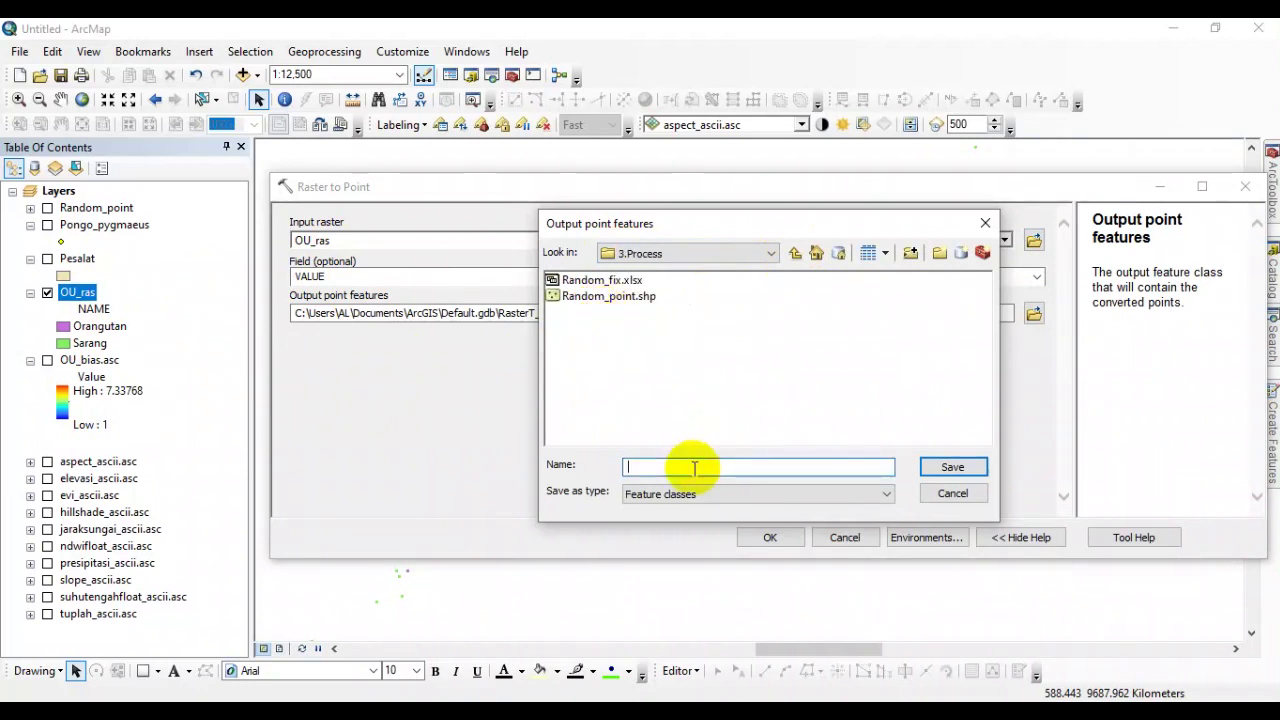
pyautogui.click(720, 492)
pyautogui.click(708, 463)
pyautogui.click(710, 466)
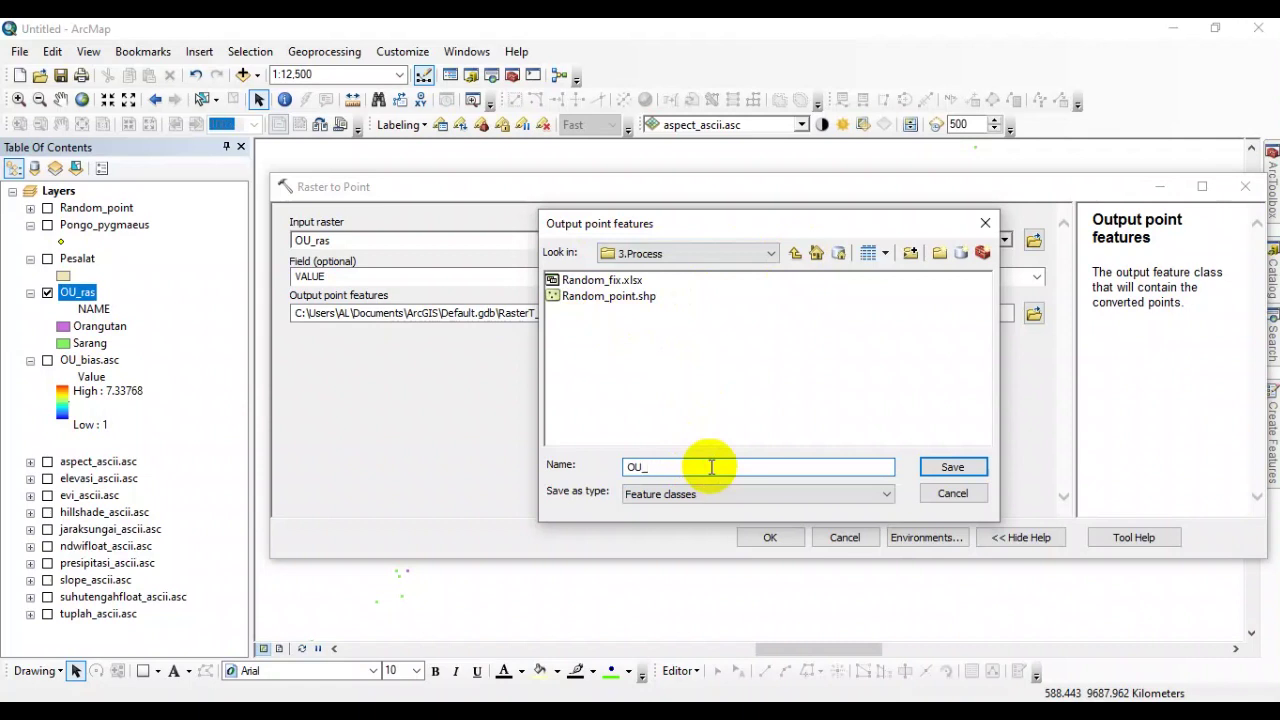
pyautogui.click(953, 467)
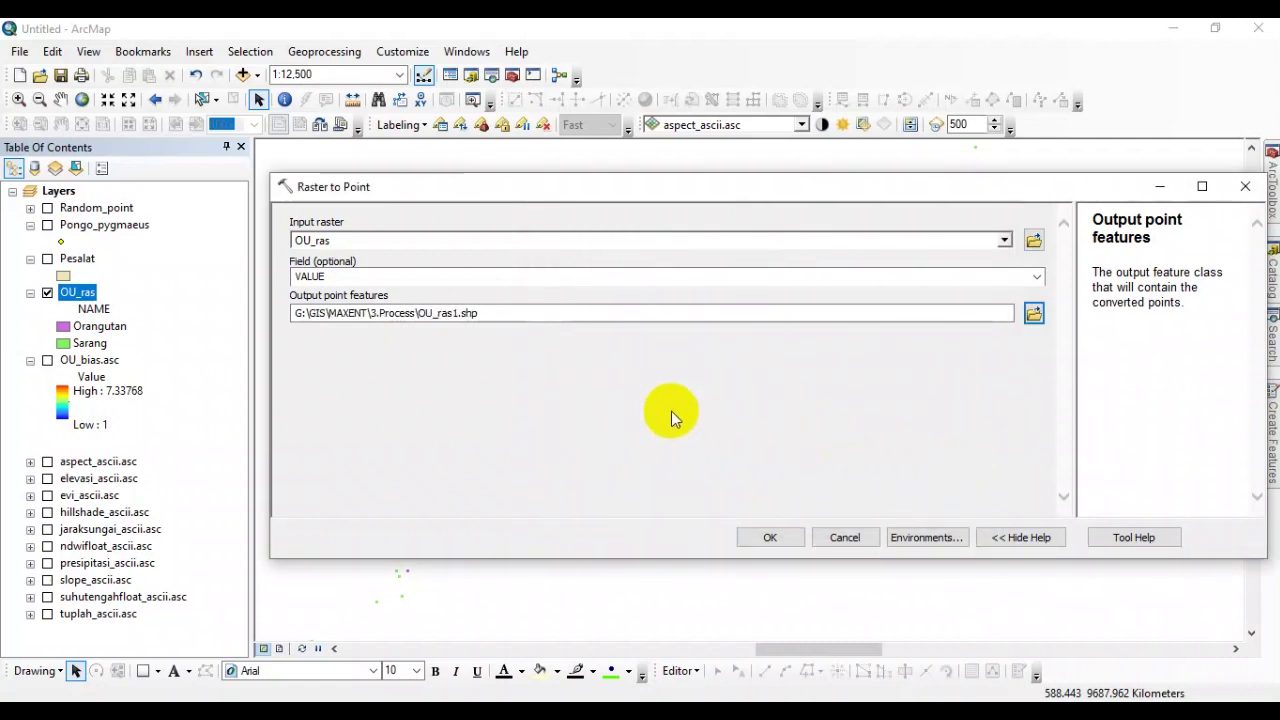
pyautogui.click(770, 537)
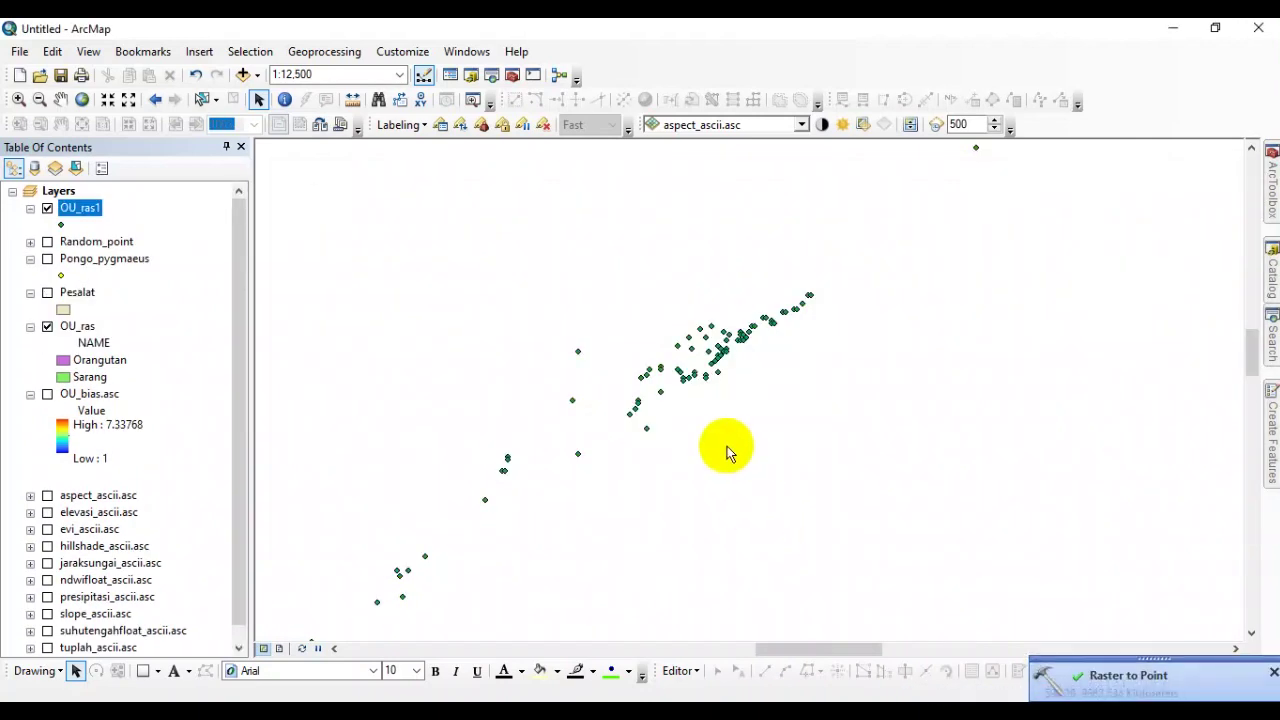
# - Inspect the OU_ras1 points within the OU_ras cells and show the Pongo_pygmaeus points to compare their positions
pyautogui.scroll(5, 697, 354)
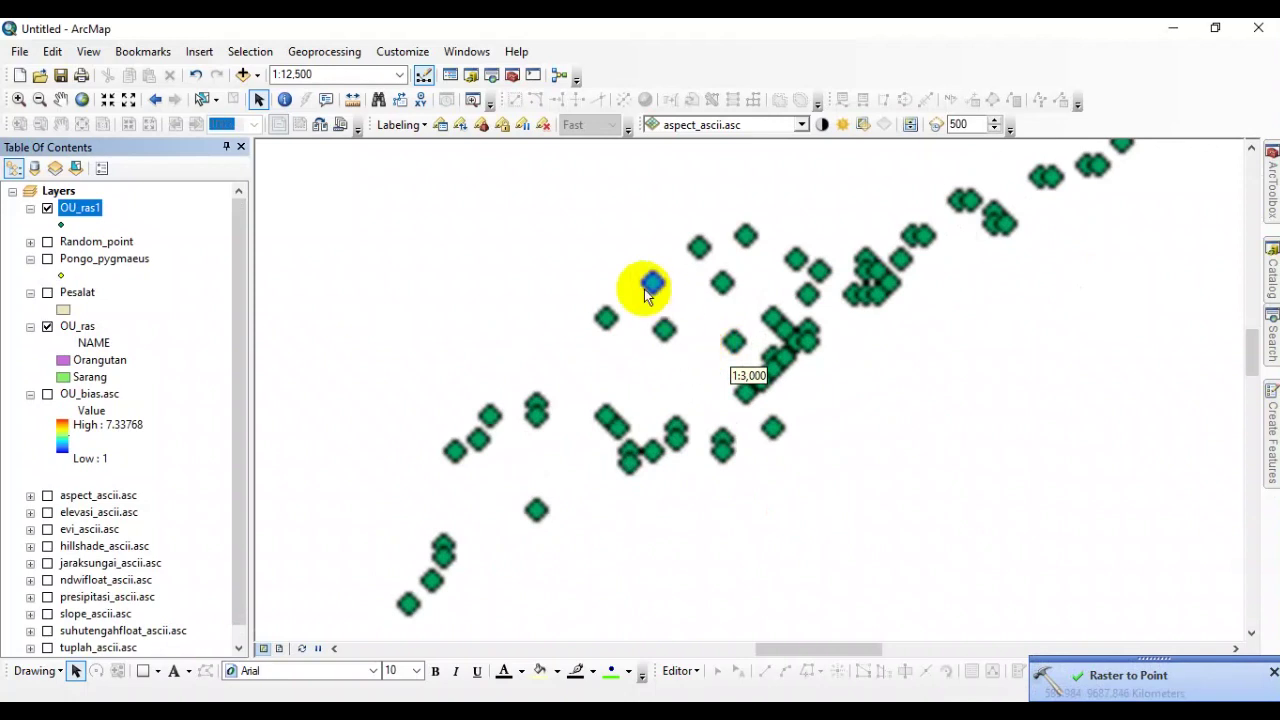
pyautogui.scroll(2, 640, 273)
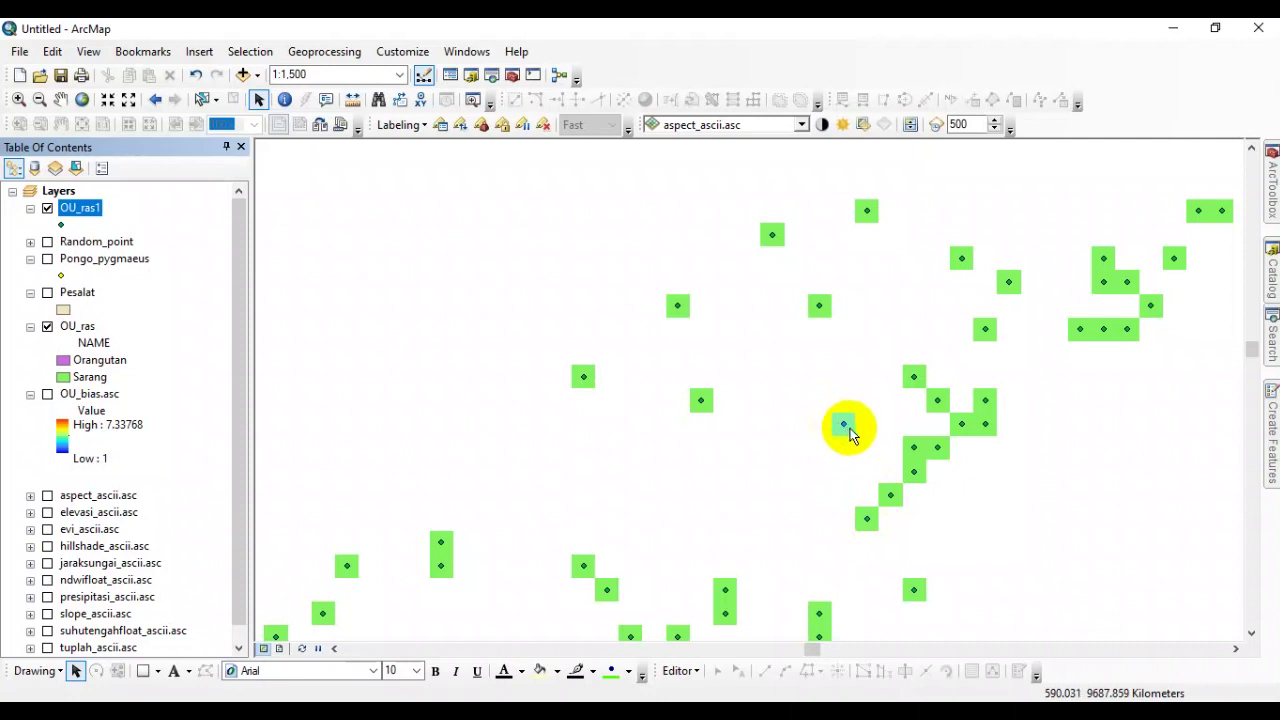
pyautogui.click(90, 258)
pyautogui.click(47, 259)
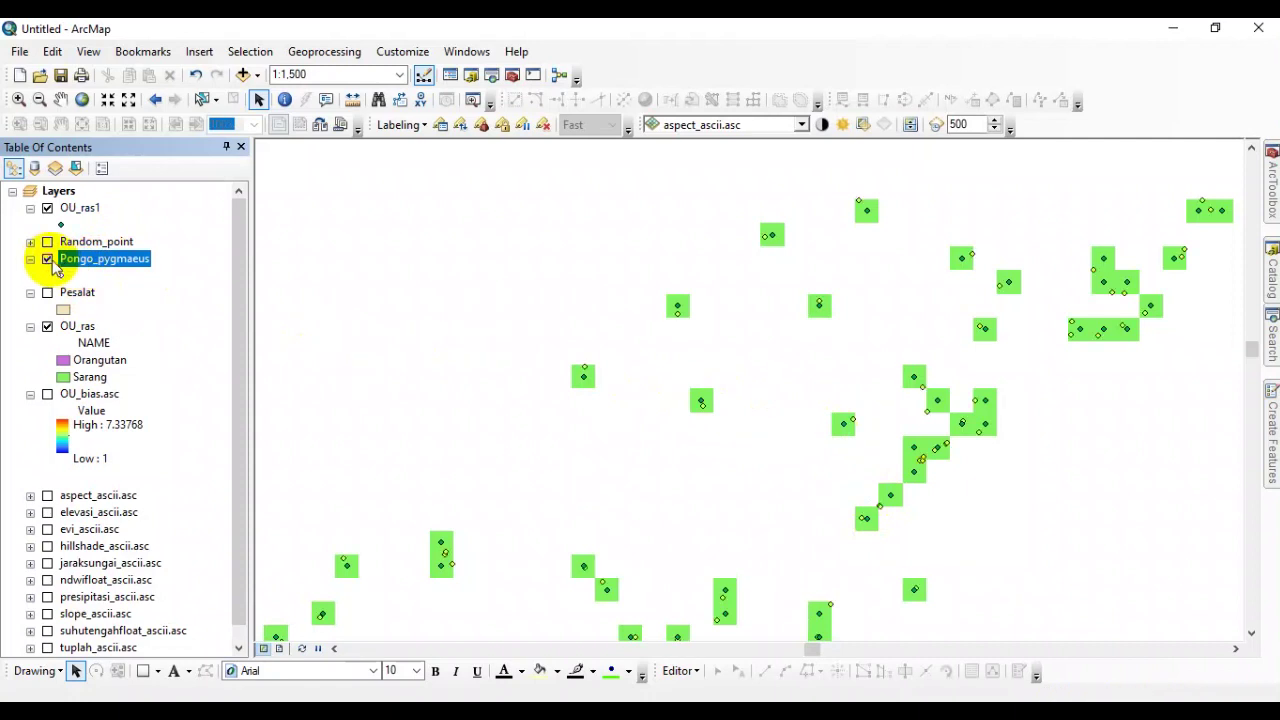
# - Check the record count in the Pongo_pygmaeus attribute table and close the table
pyautogui.rightClick(104, 265)
pyautogui.click(142, 316)
pyautogui.scroll(-5, 588, 430)
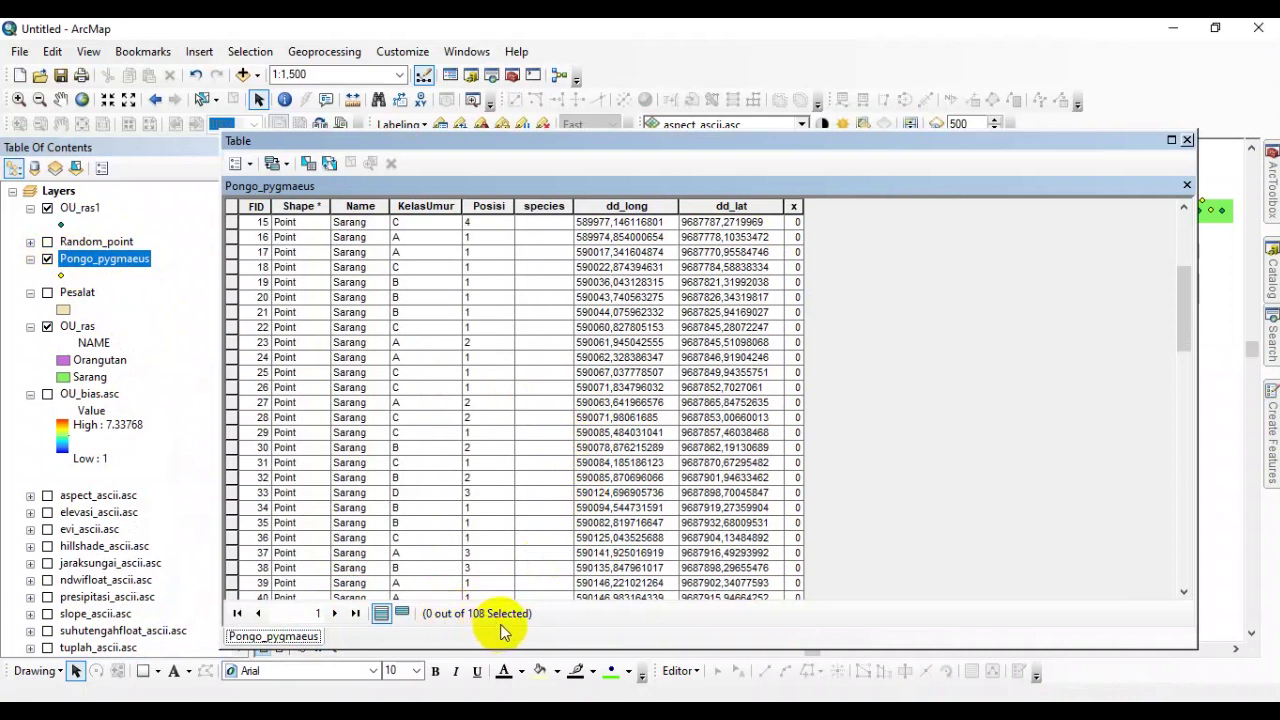
pyautogui.click(1187, 139)
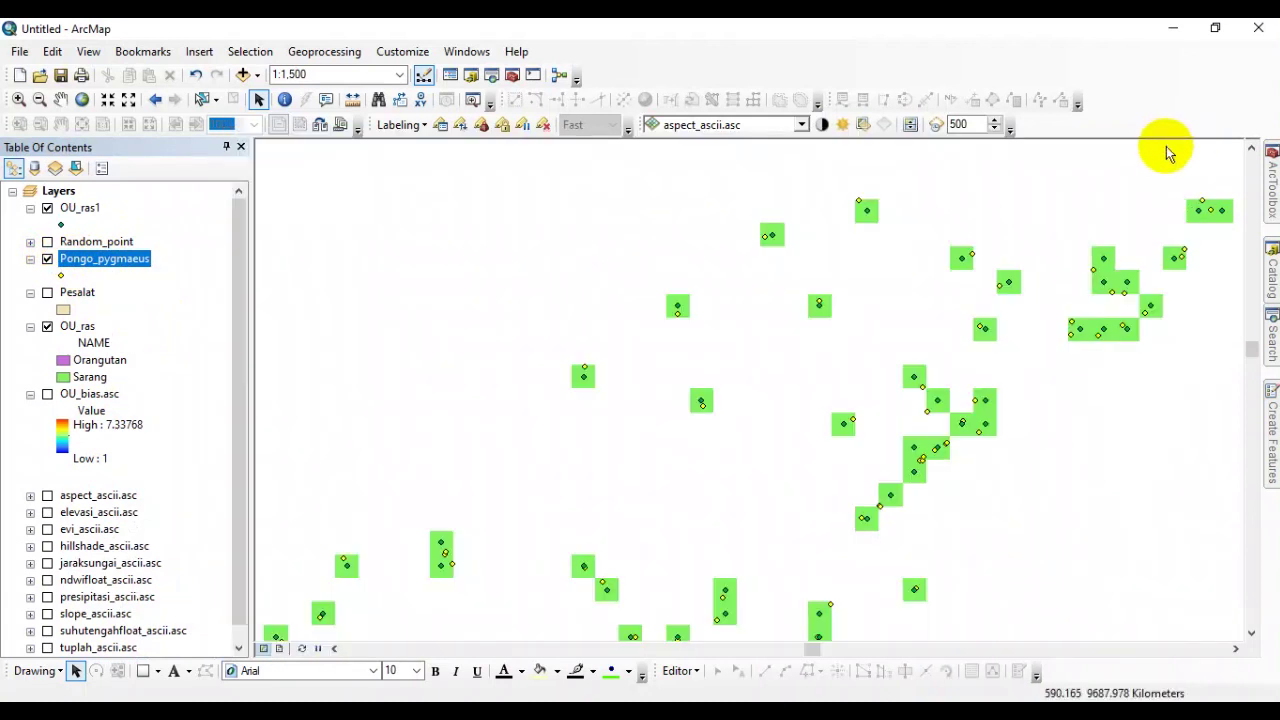
# - Check the record count in the OU_ras1 attribute table for comparison and close the table
pyautogui.rightClick(97, 211)
pyautogui.click(145, 262)
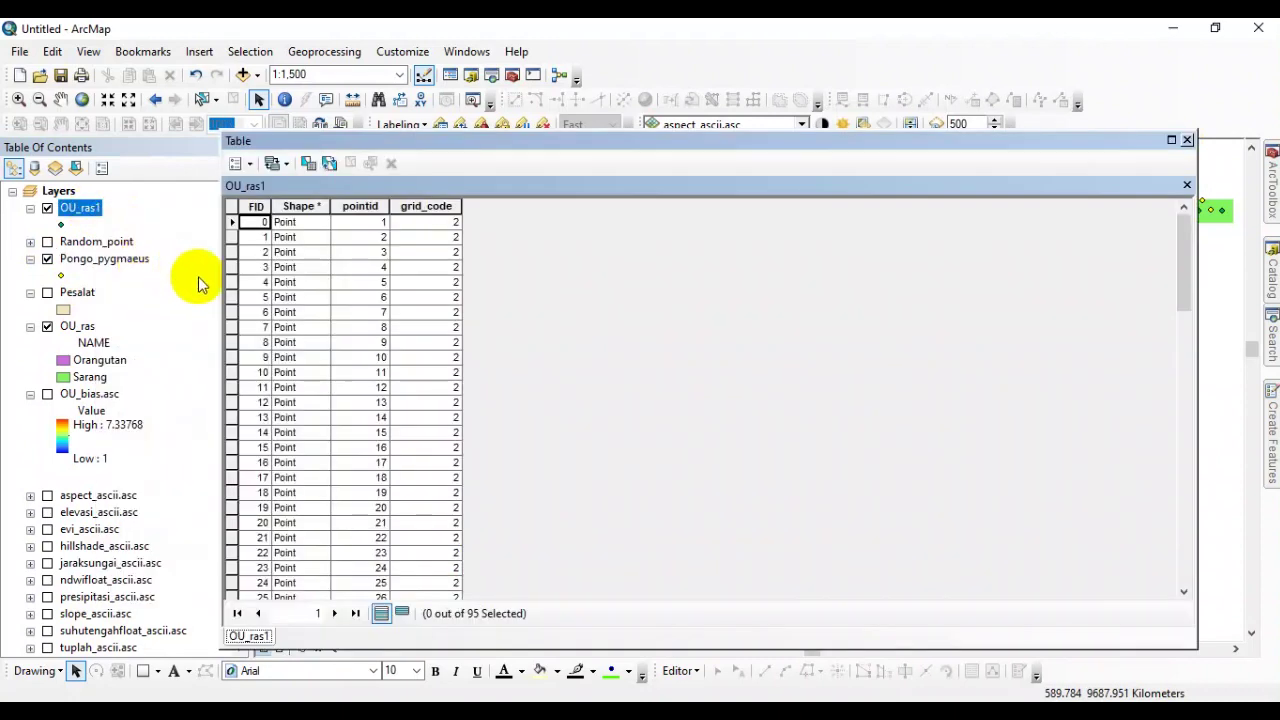
pyautogui.scroll(-2, 455, 590)
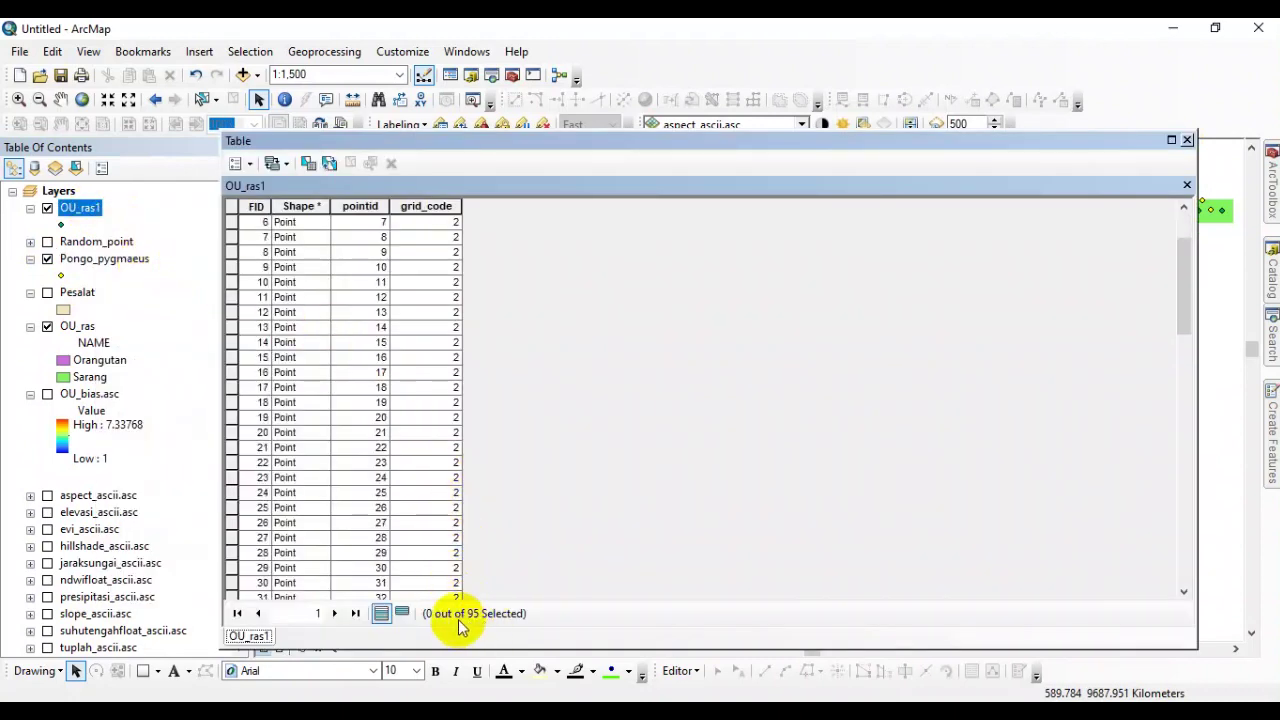
pyautogui.click(1188, 140)
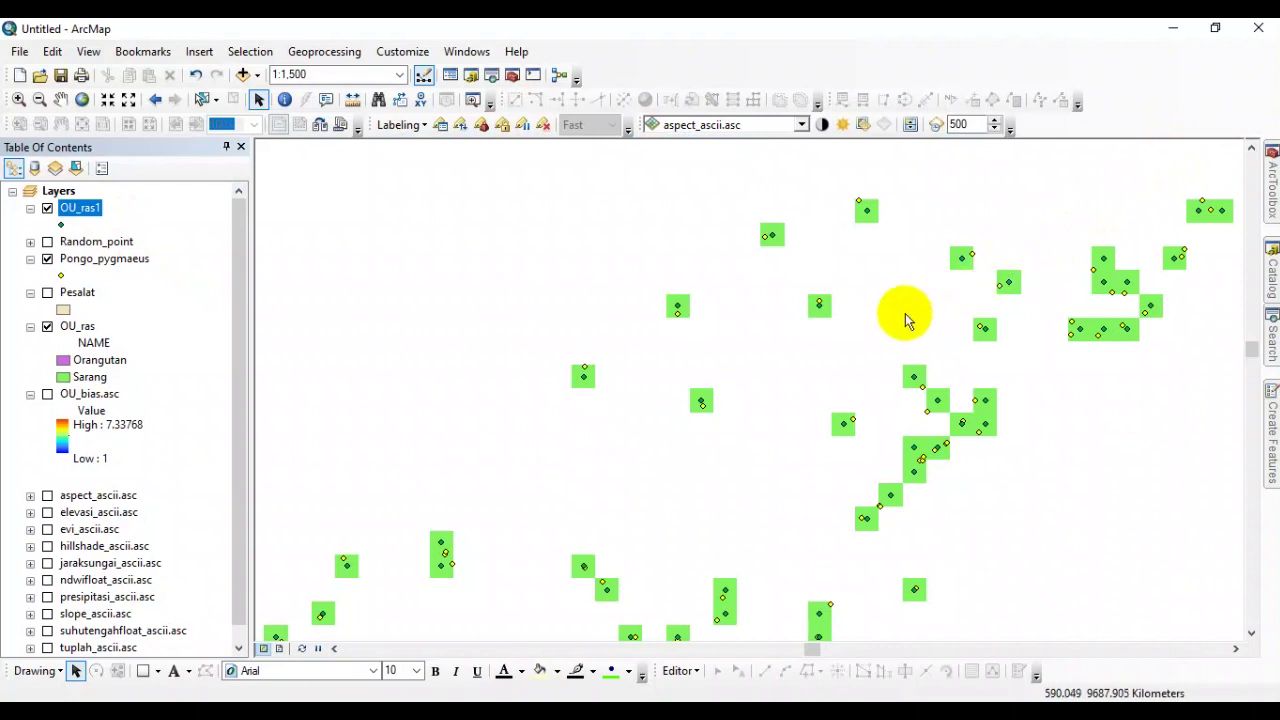
# - Hide the Pongo_pygmaeus points and examine how the OU_ras1 points sit one per OU_ras cell
pyautogui.click(48, 260)
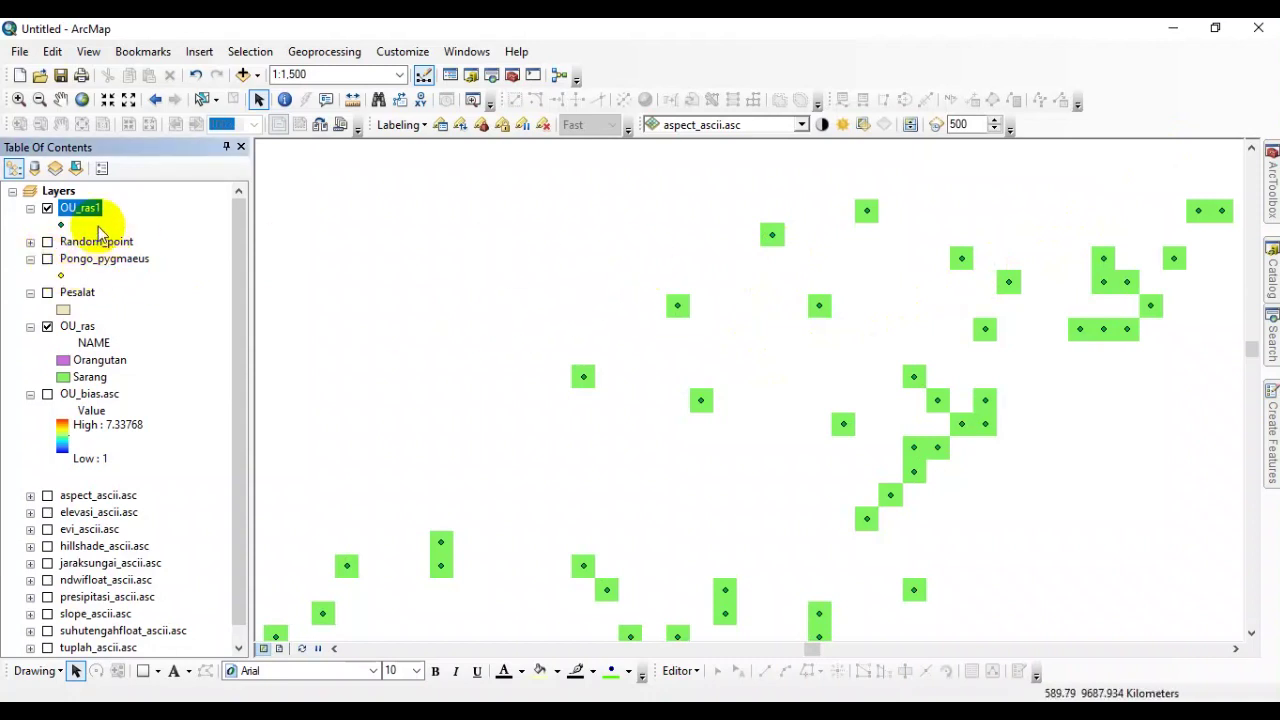
pyautogui.click(772, 236)
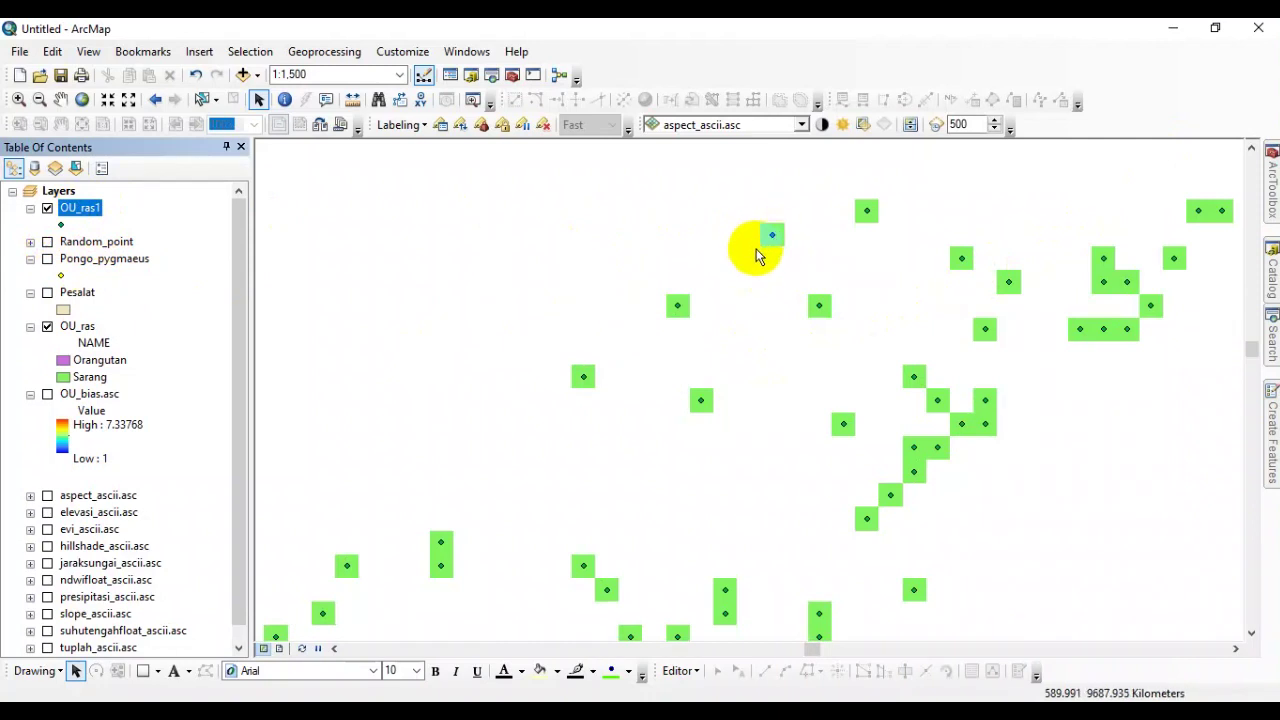
pyautogui.click(754, 248)
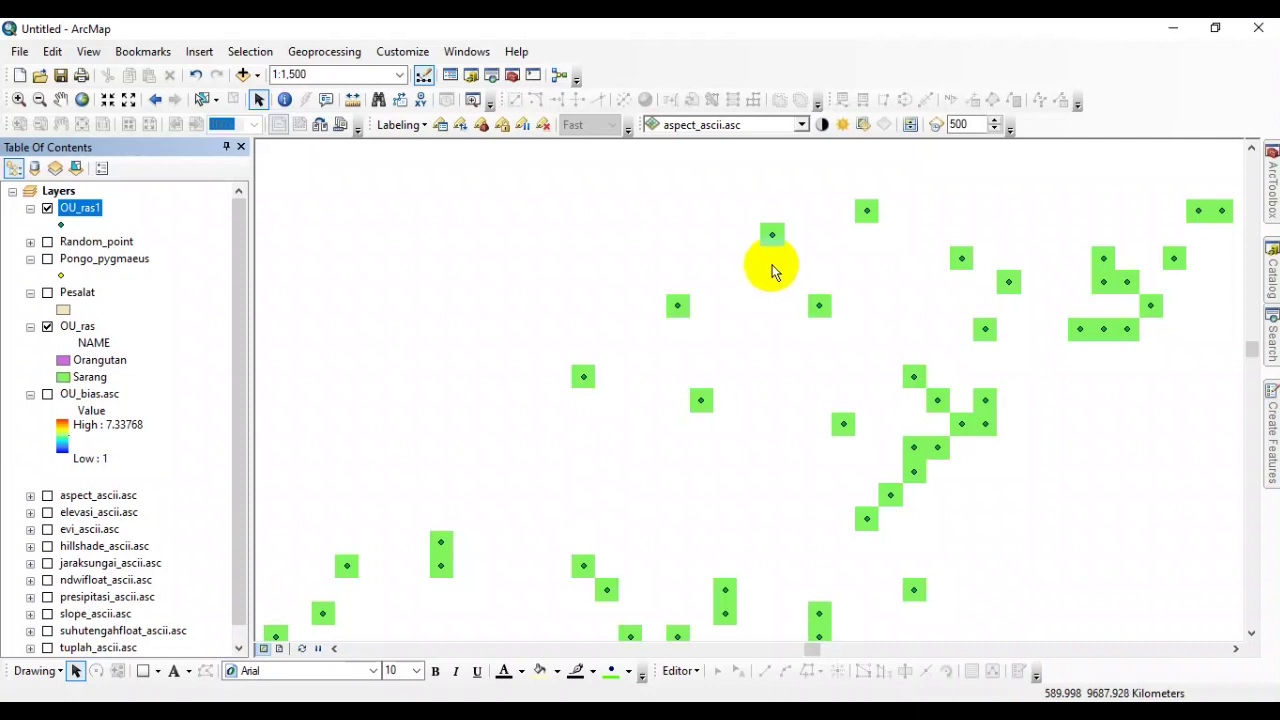
pyautogui.scroll(2, 808, 262)
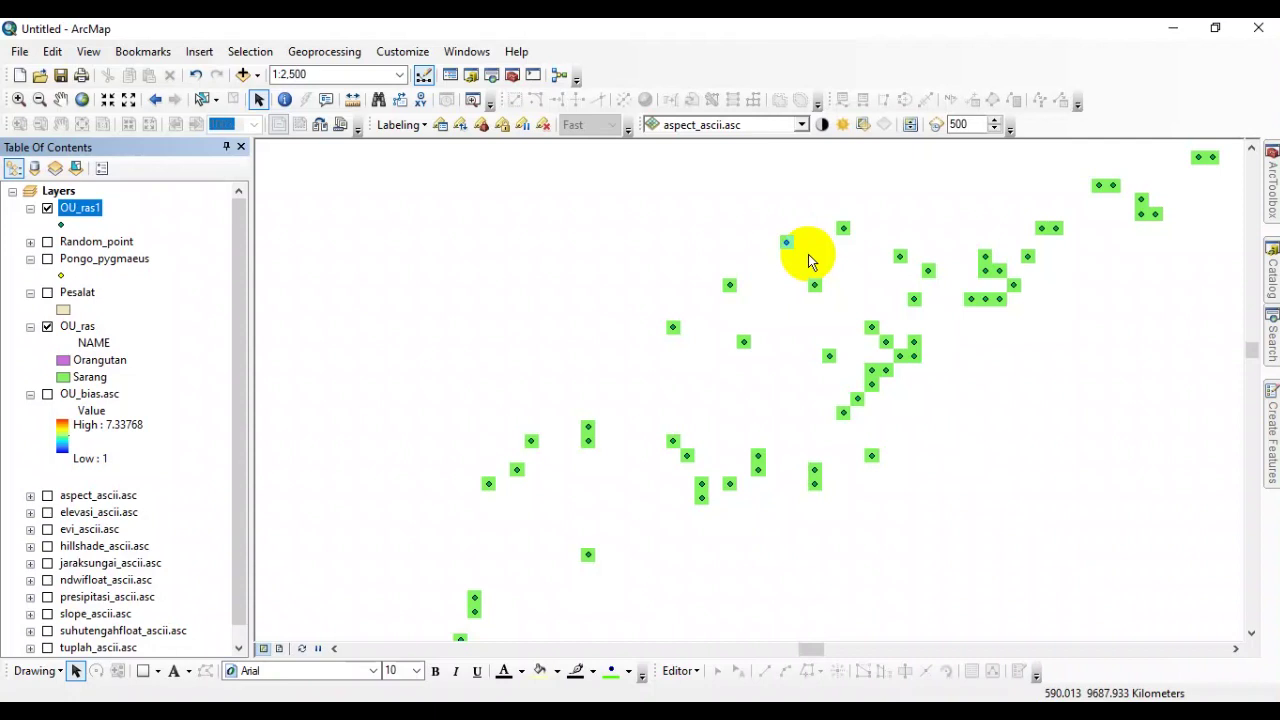
pyautogui.click(578, 412)
pyautogui.click(479, 332)
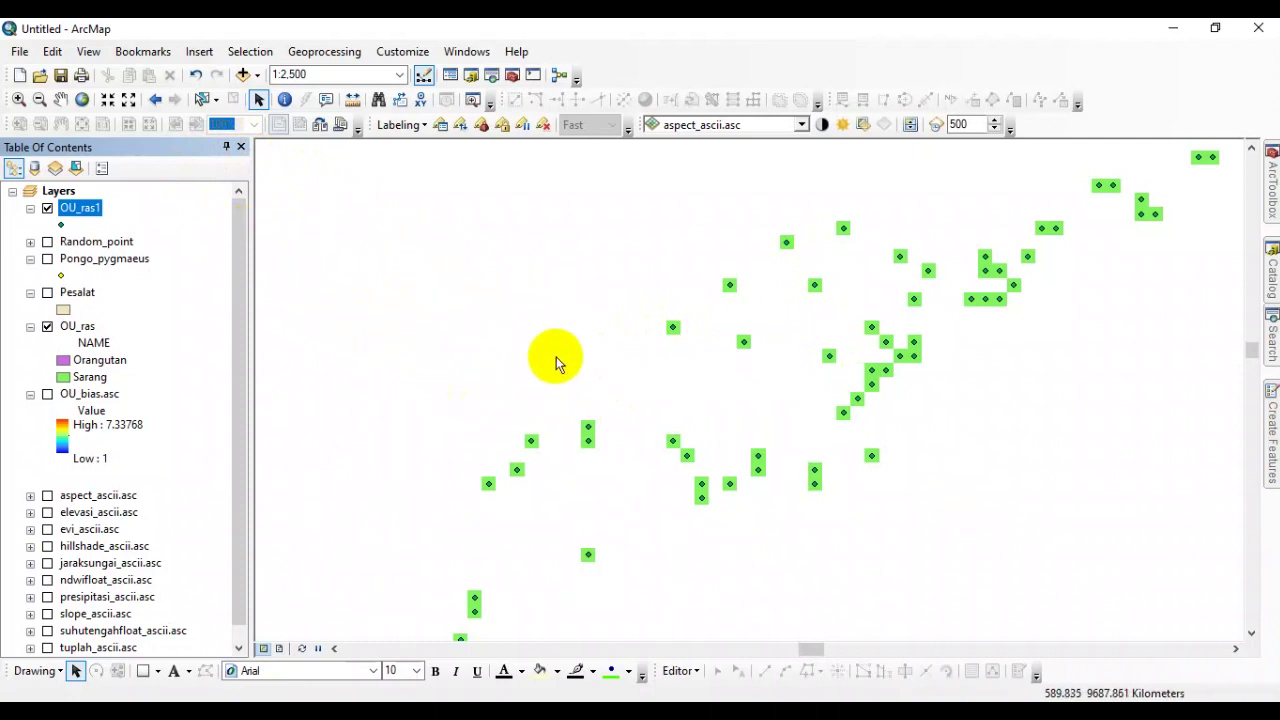
pyautogui.click(903, 298)
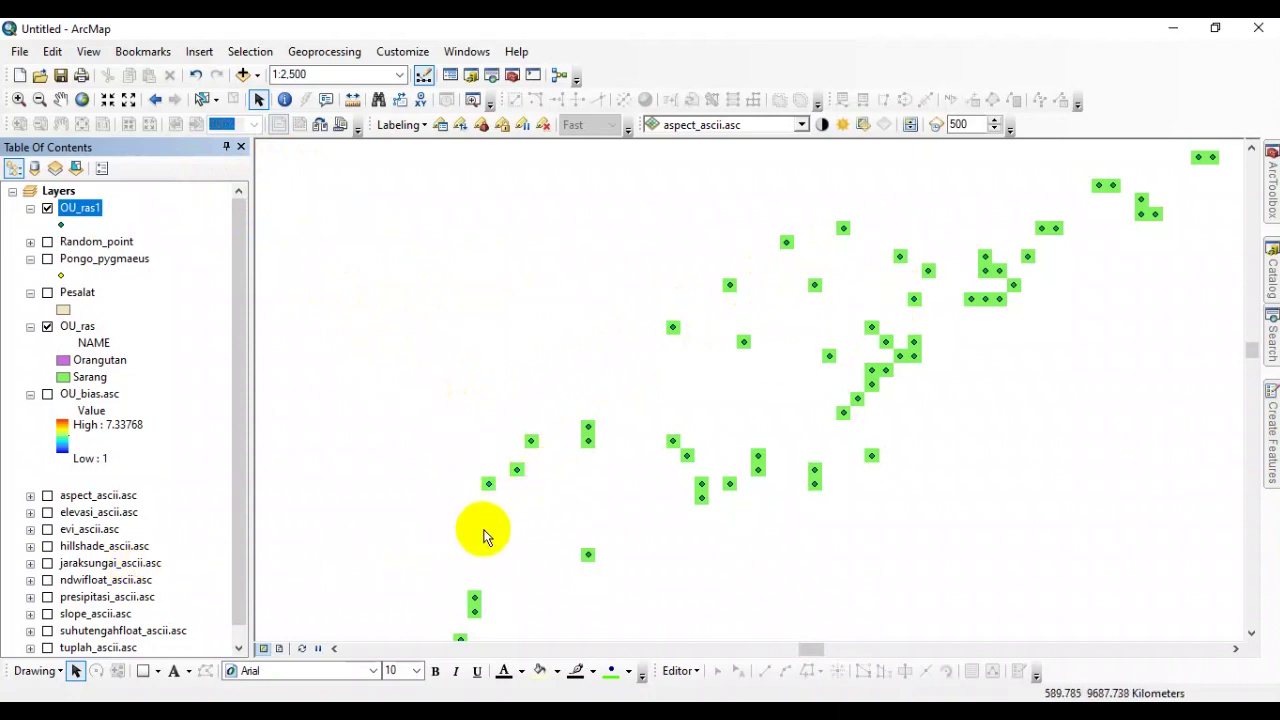
# - Compare the OU_ras1 points with the elevasi_ascii.asc cells, hide that layer again, and show the Pongo_pygmaeus points
pyautogui.click(47, 512)
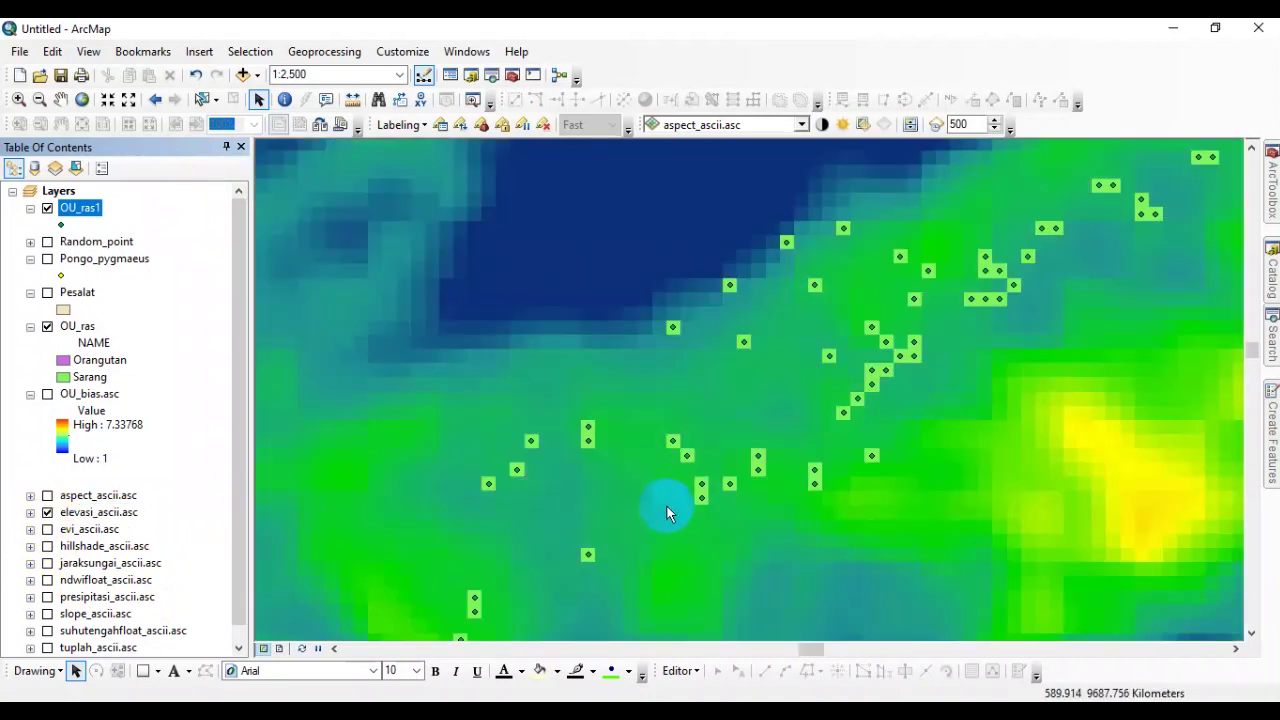
pyautogui.click(47, 512)
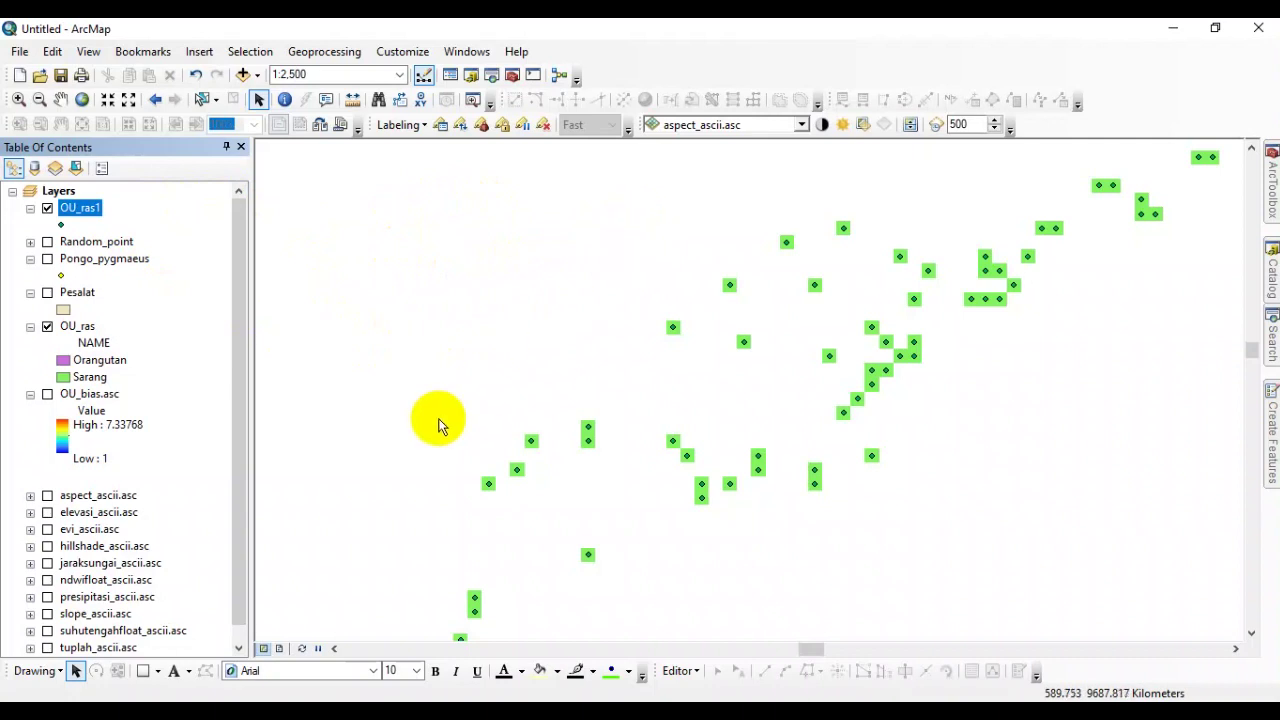
pyautogui.moveTo(240, 480); pyautogui.dragTo(238, 537)
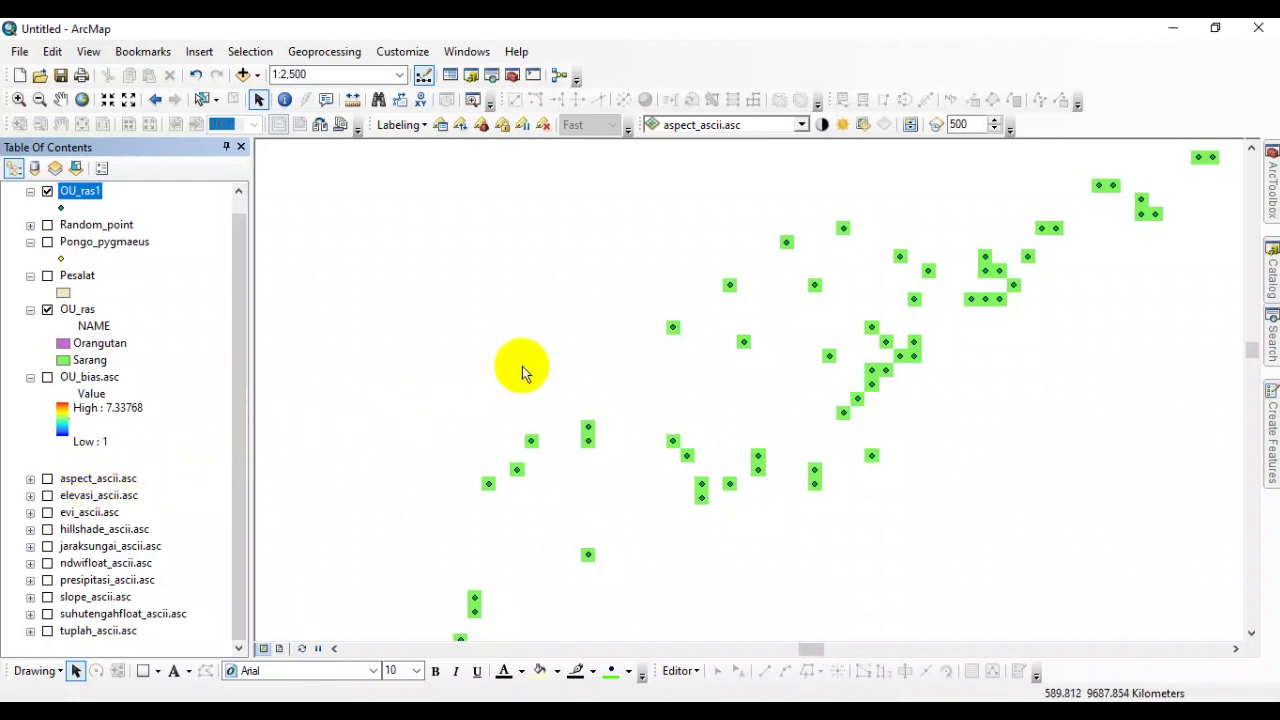
pyautogui.click(47, 242)
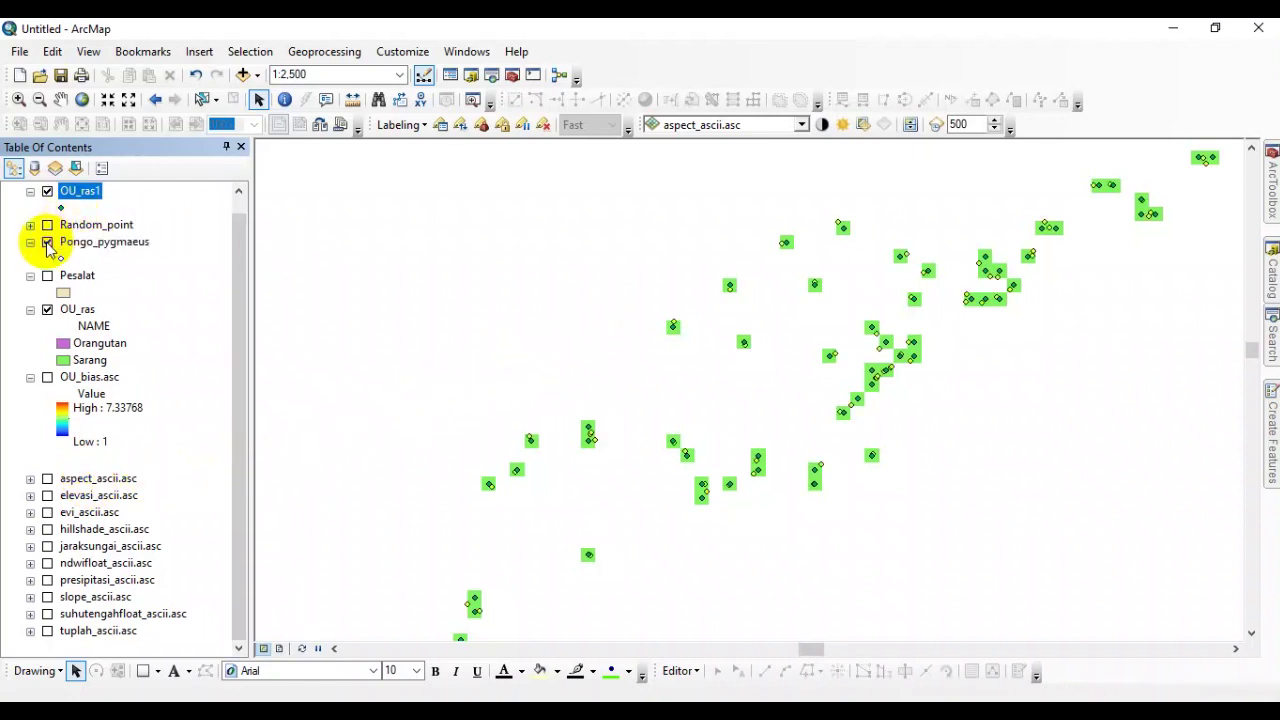